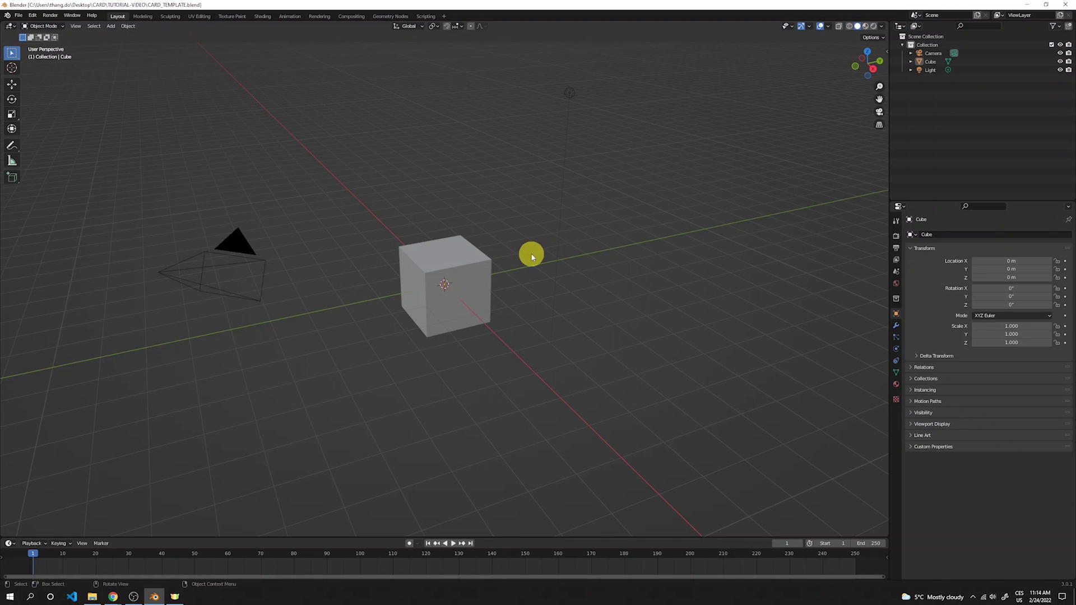
Step: Delete the default cube from the scene
left_click(474, 259)
key("x")
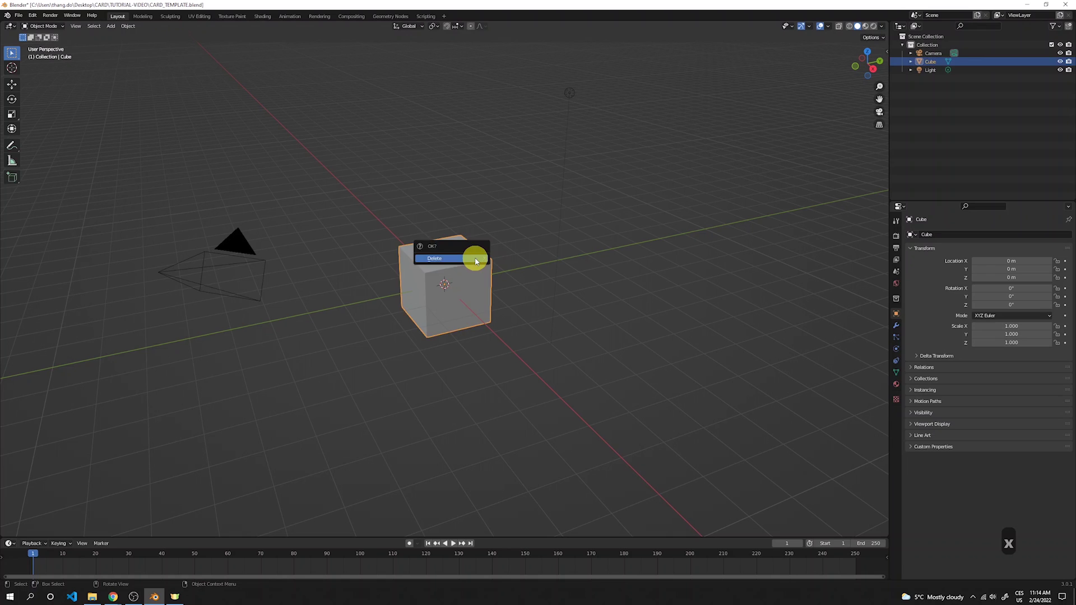
left_click(475, 259)
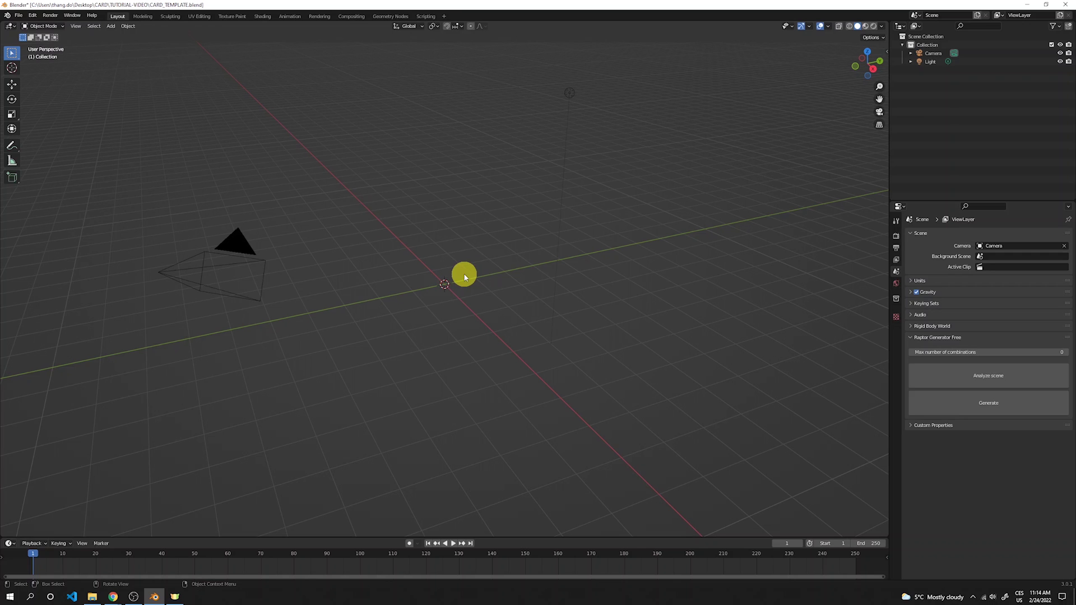
Step: Add a mesh circle at the world origin and set its vertex count to 150
middle_click_drag(464, 277, 512, 263)
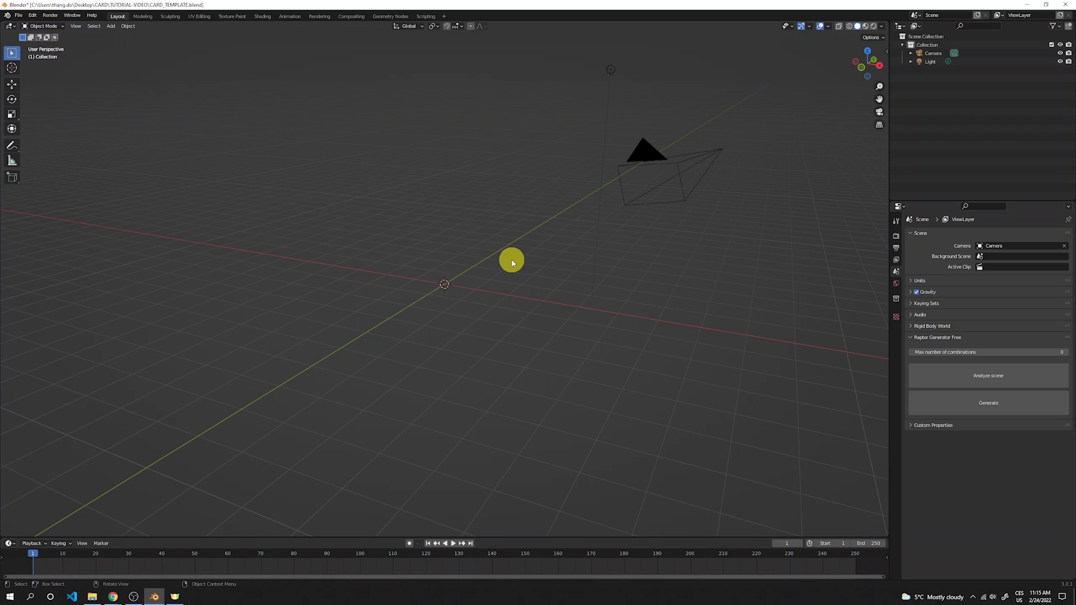
key("1")
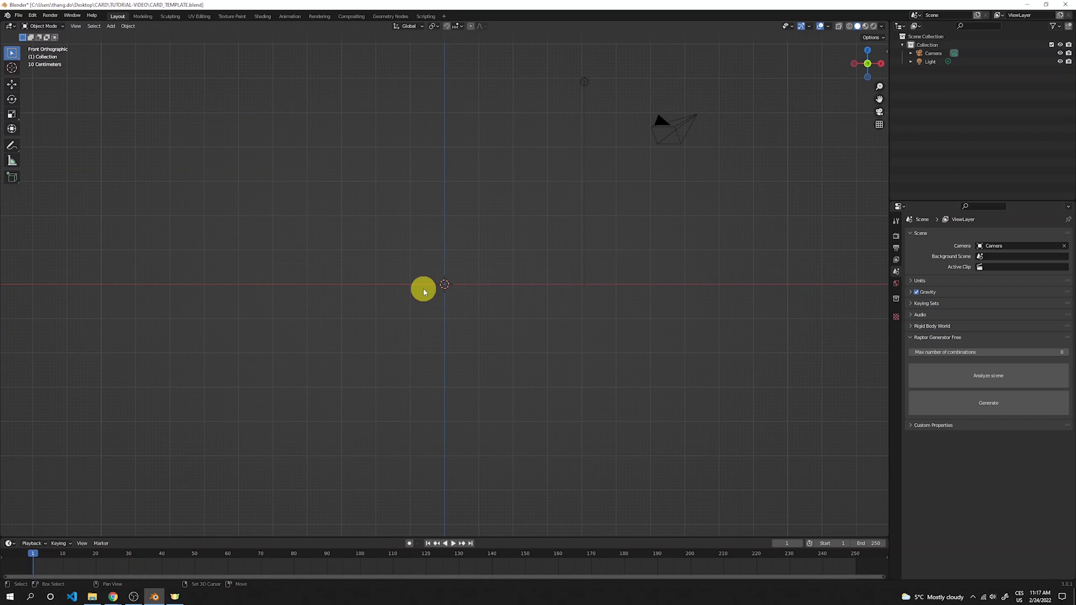
key("shift+a")
mouse_move(424, 287)
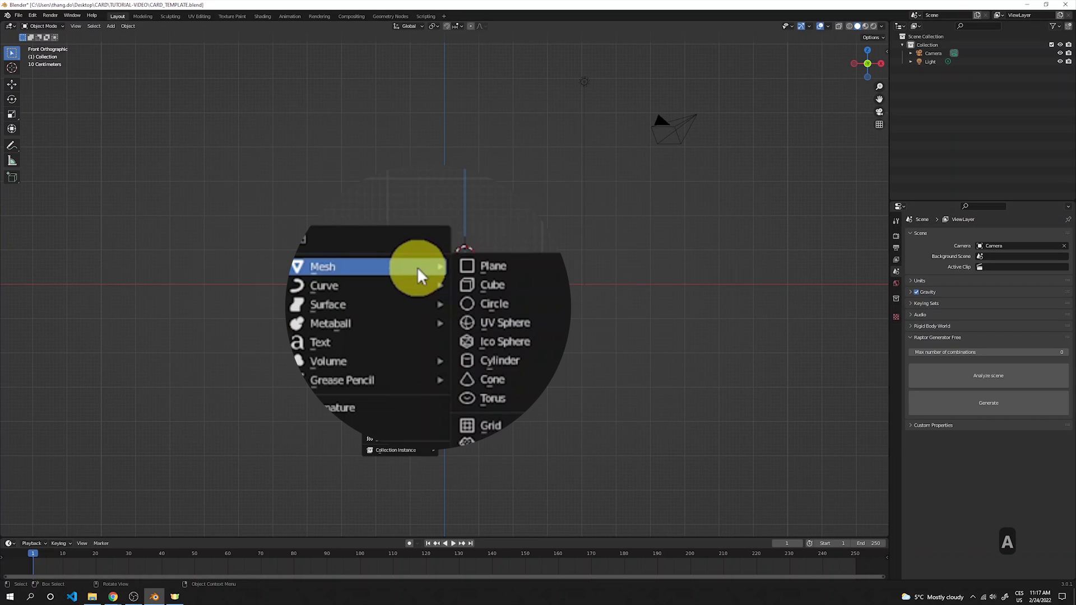
left_click(491, 304)
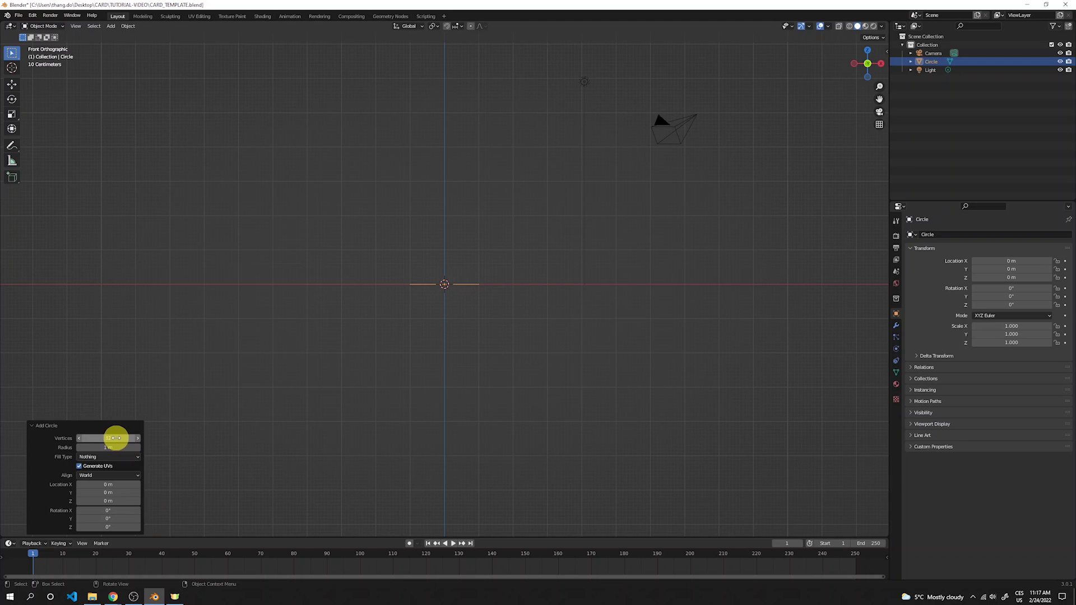
left_click(113, 438)
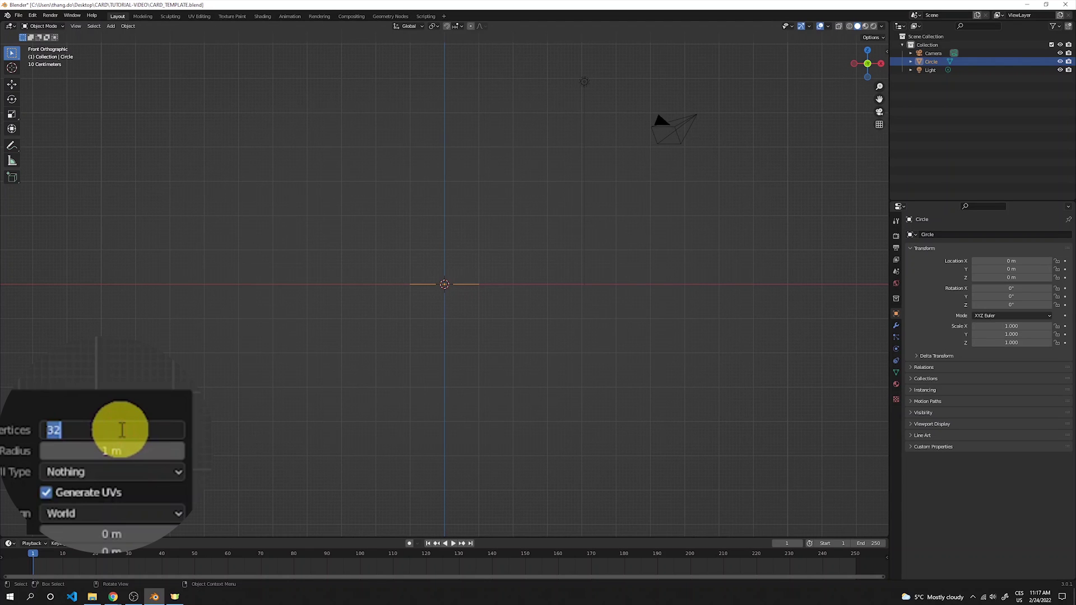
type("150")
key("Return")
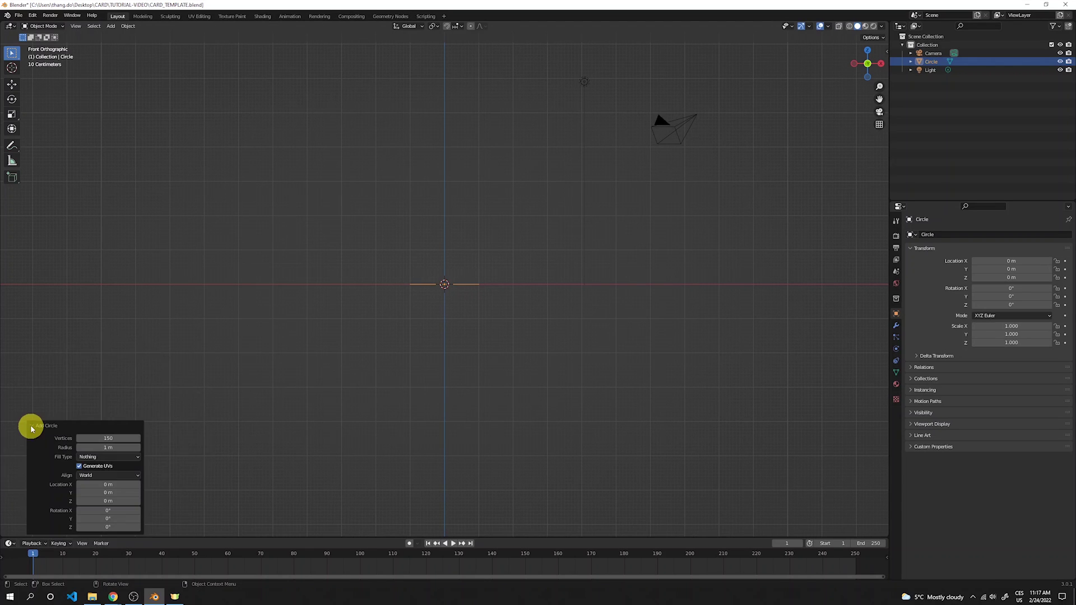
left_click(32, 425)
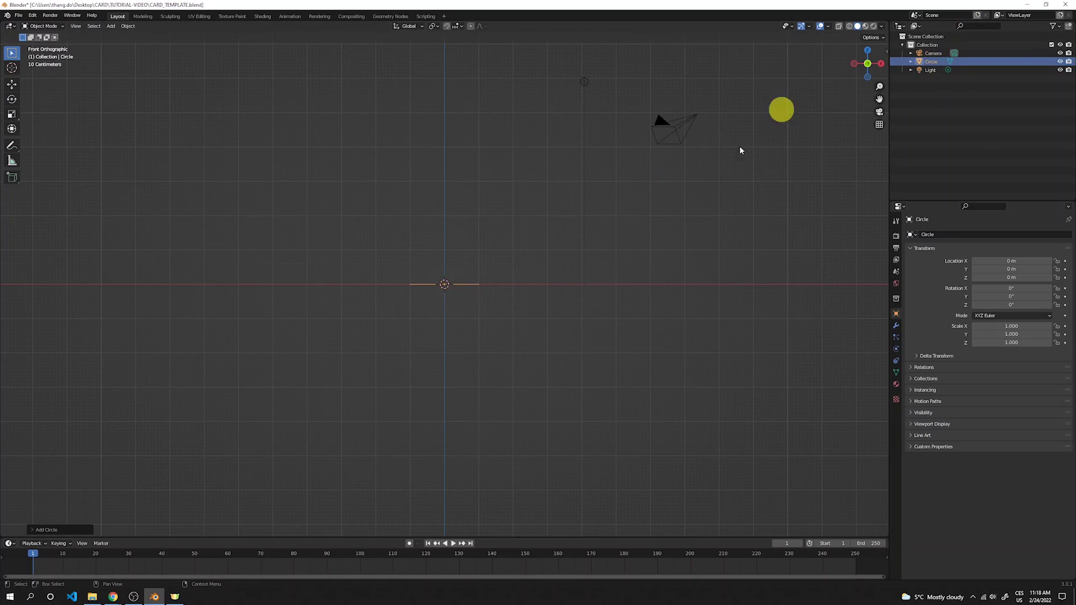
Step: Rotate the circle 90 degrees around the global X axis
key("r")
type("x")
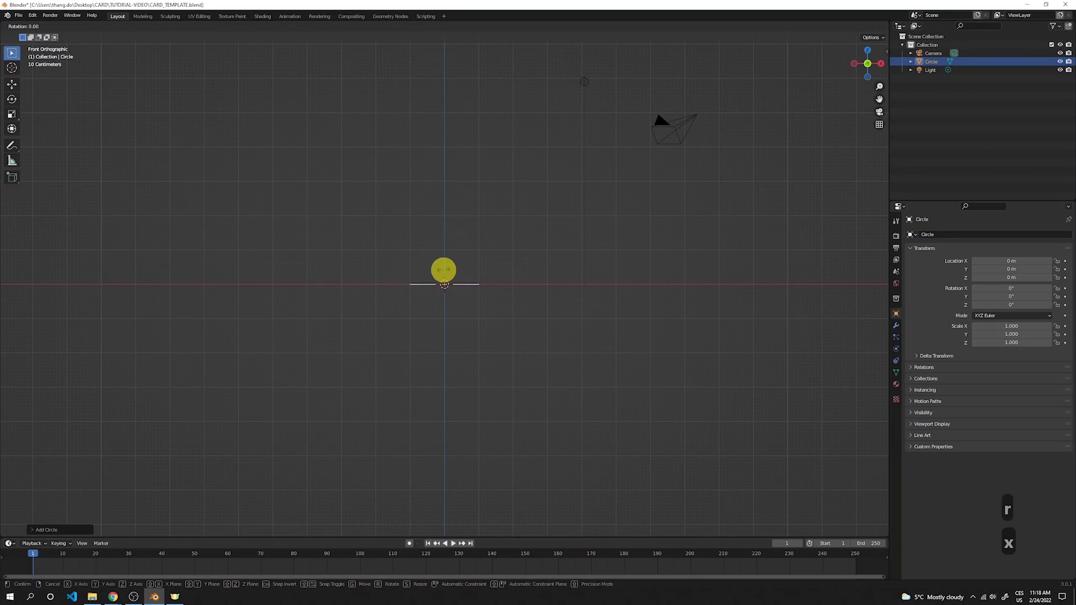
type("90")
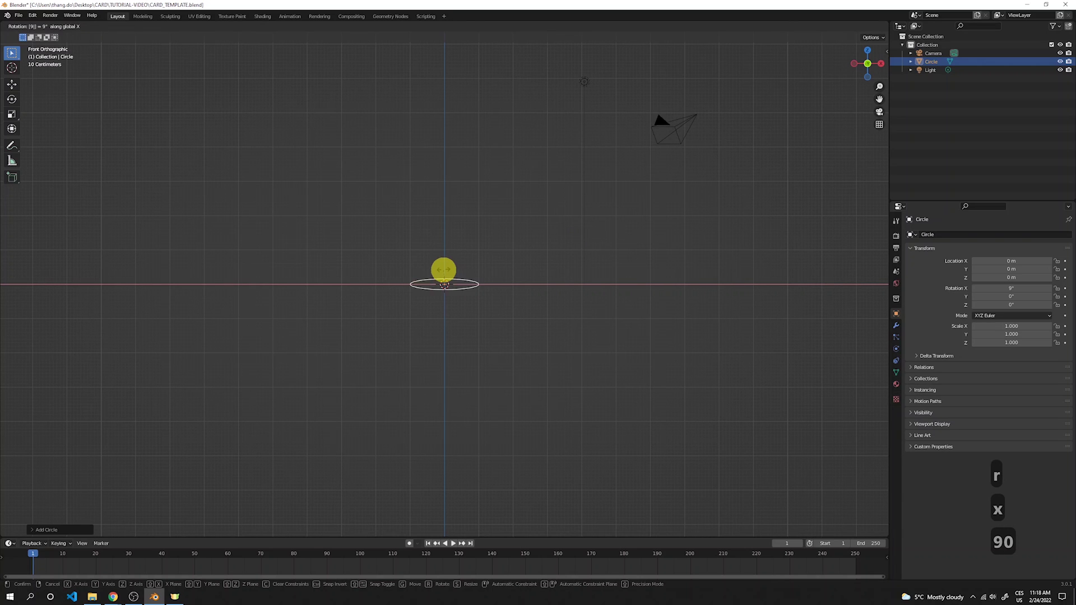
key("Return")
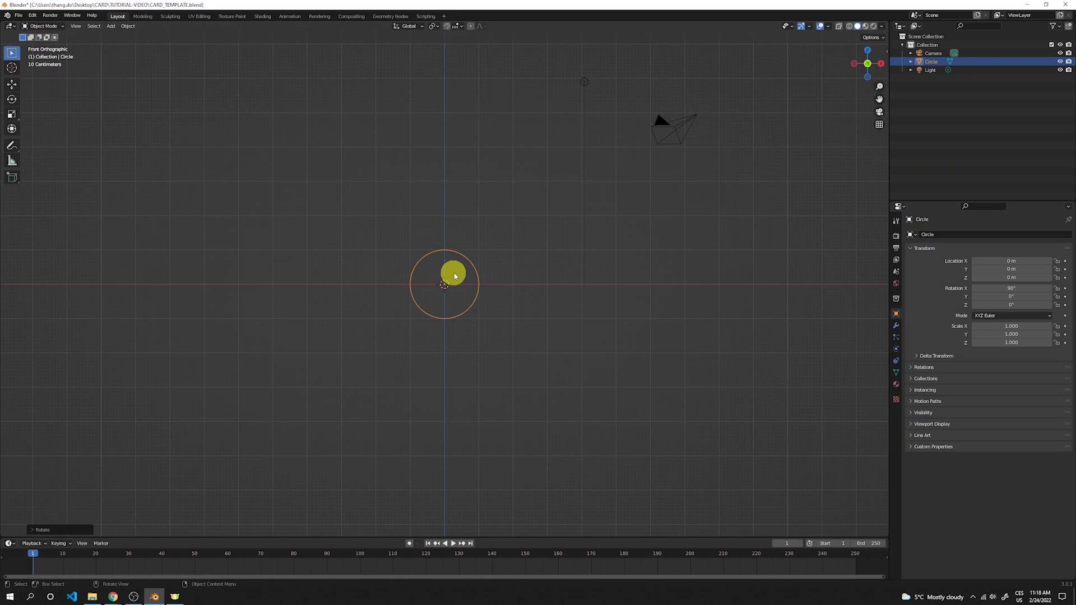
Step: Enter Edit Mode on the circle and delete the vertices of its upper half, down to the X axis
scroll(449, 279, "up", 5)
scroll(448, 277, "up", 3)
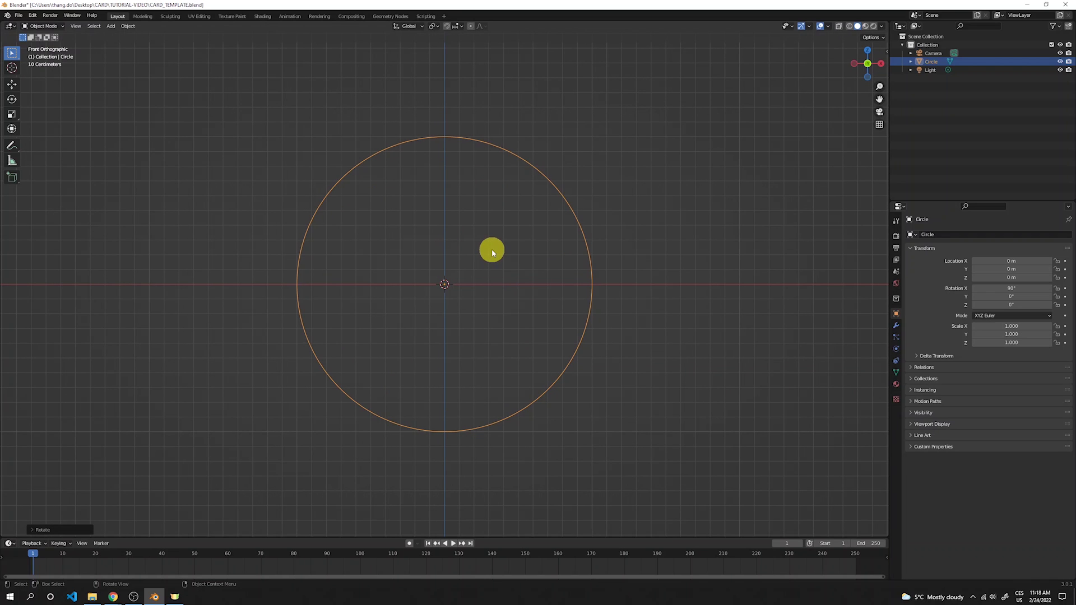
key("Tab")
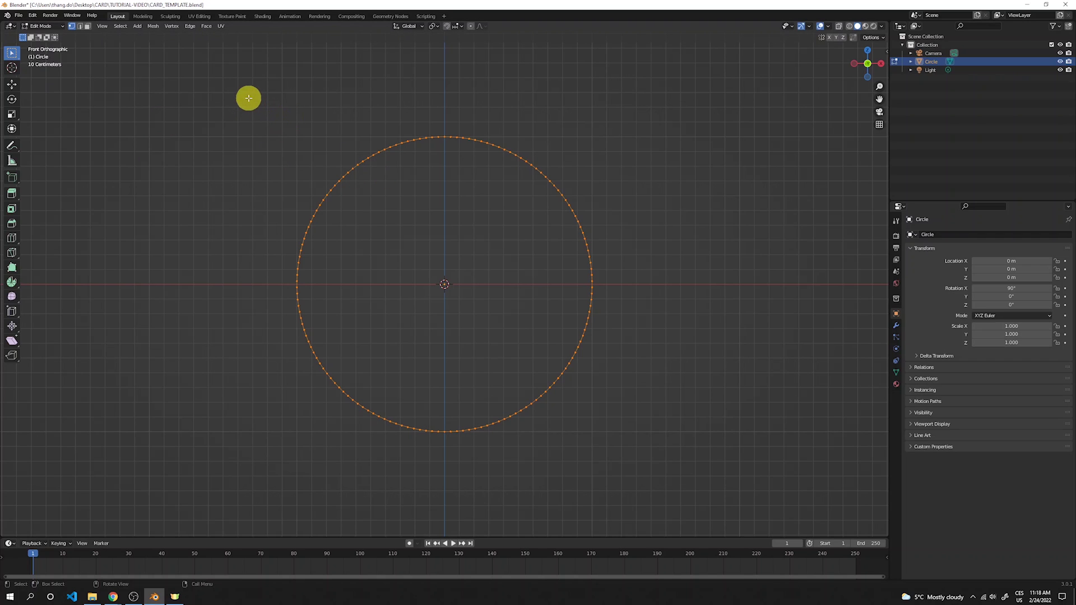
left_click_drag(218, 82, 689, 283)
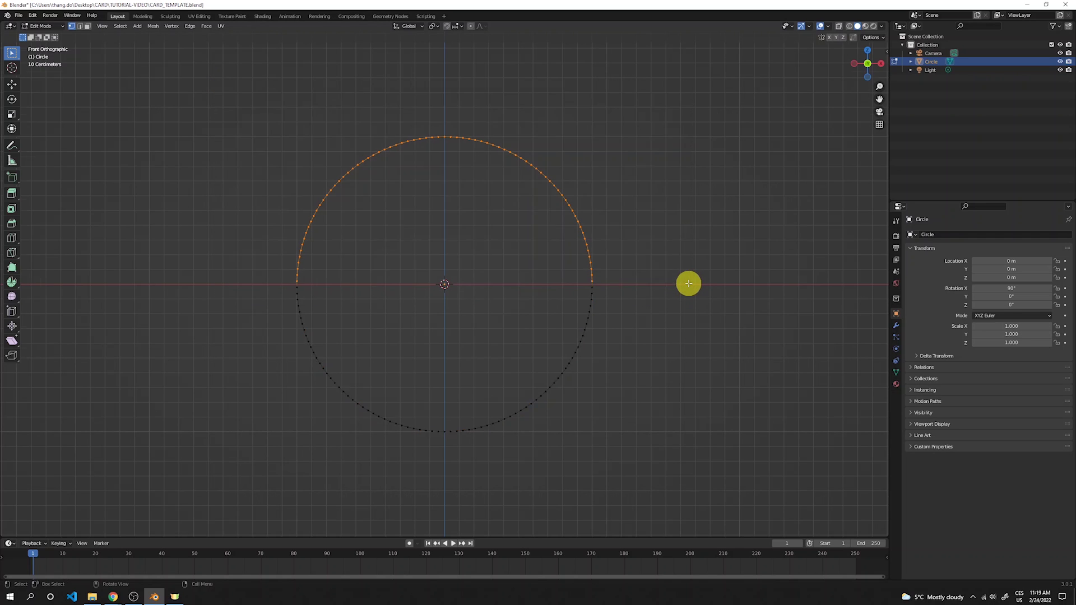
scroll(474, 213, "up", 2)
key("x")
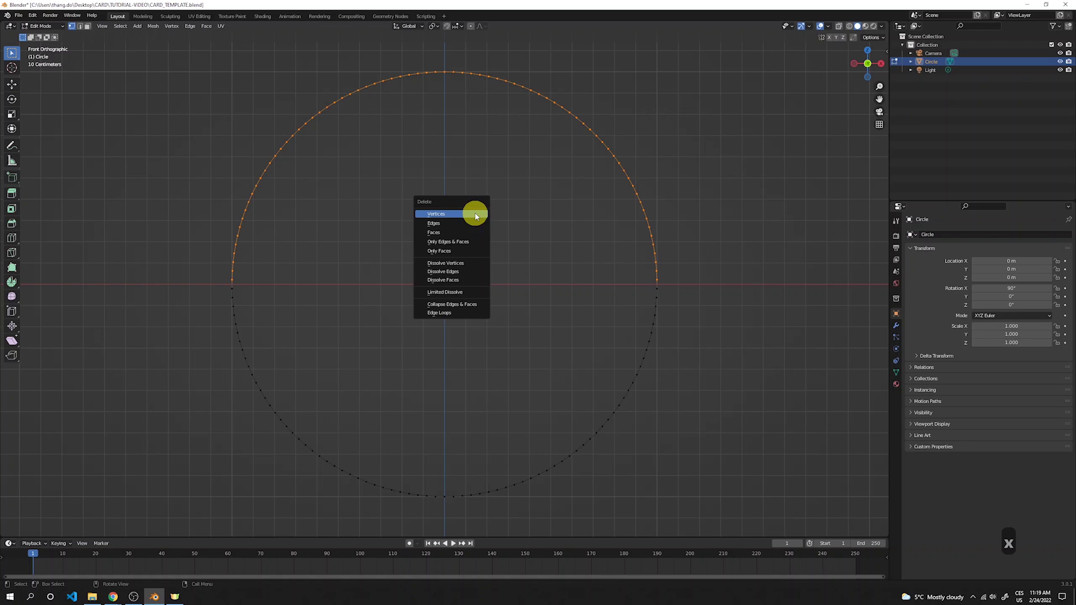
left_click(438, 211)
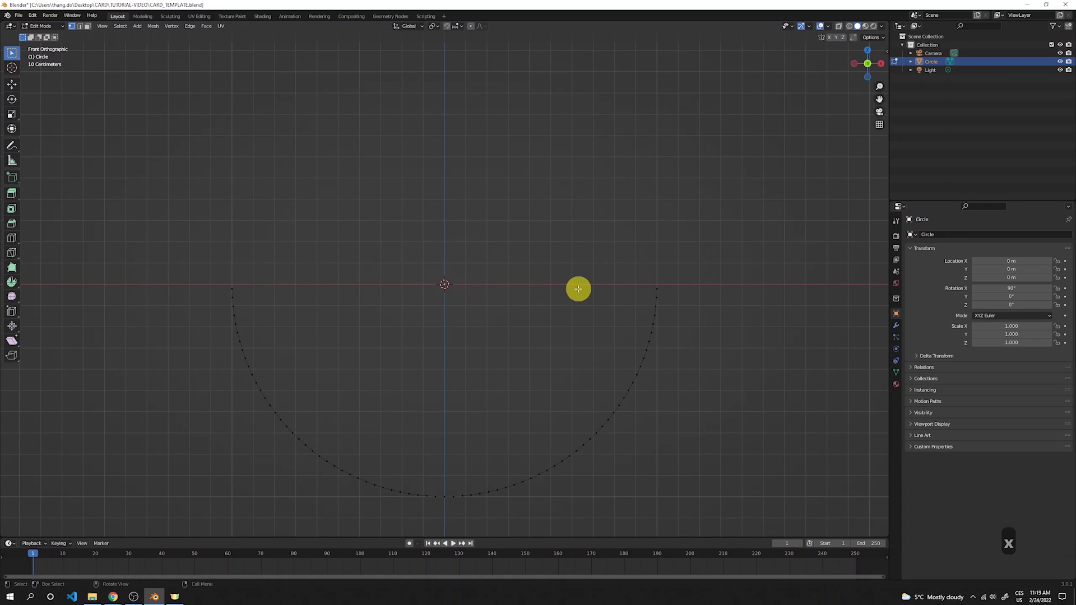
Step: Delete the vertices on the right side of the half circle, leaving the lower-left quarter arc
left_click_drag(448, 222, 693, 507)
key("x")
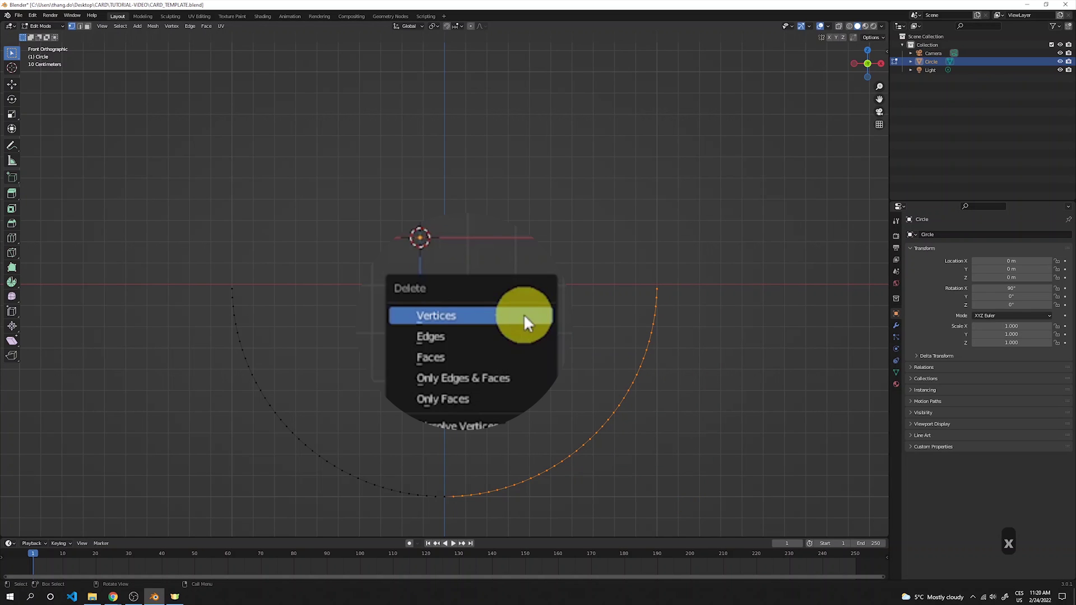
left_click(512, 315)
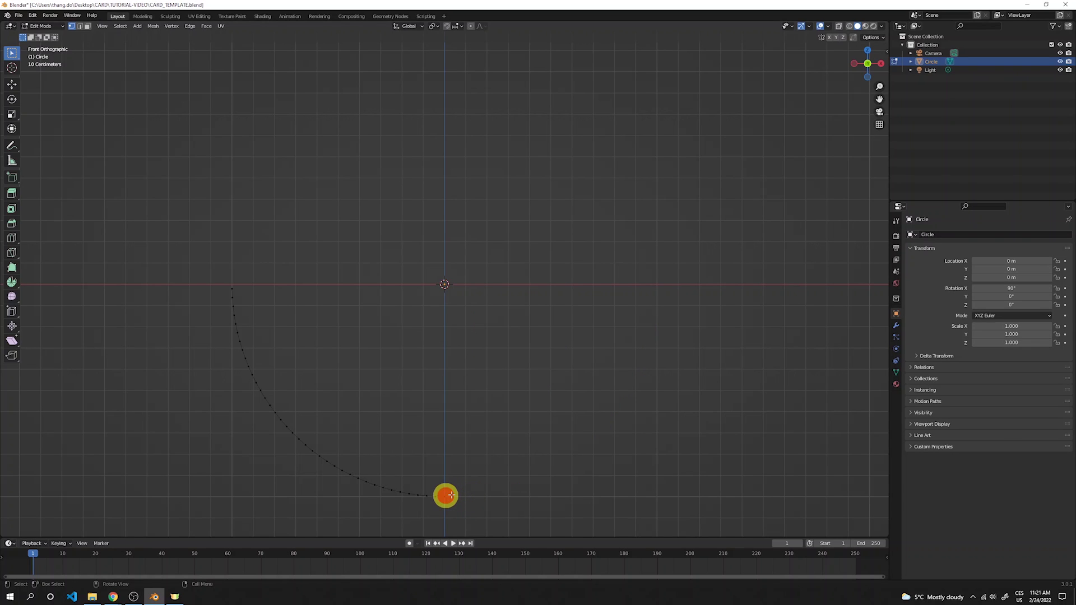
Step: Extrude the arc's bottom end vertex along the X axis, away from the arc, as a straight floor line
left_click(451, 495)
key("e")
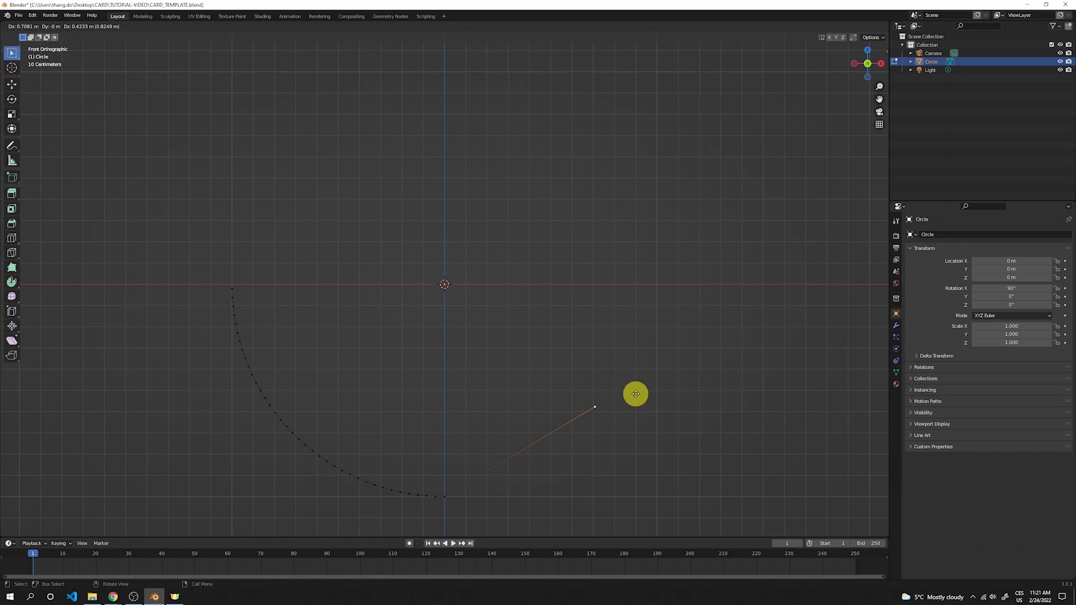
key("x")
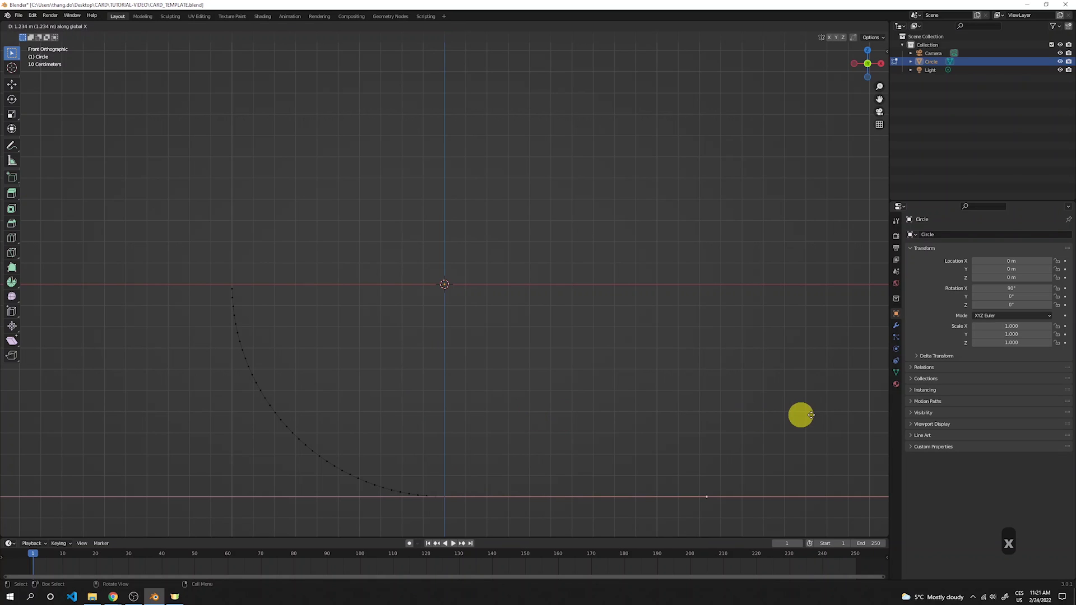
left_click(811, 414)
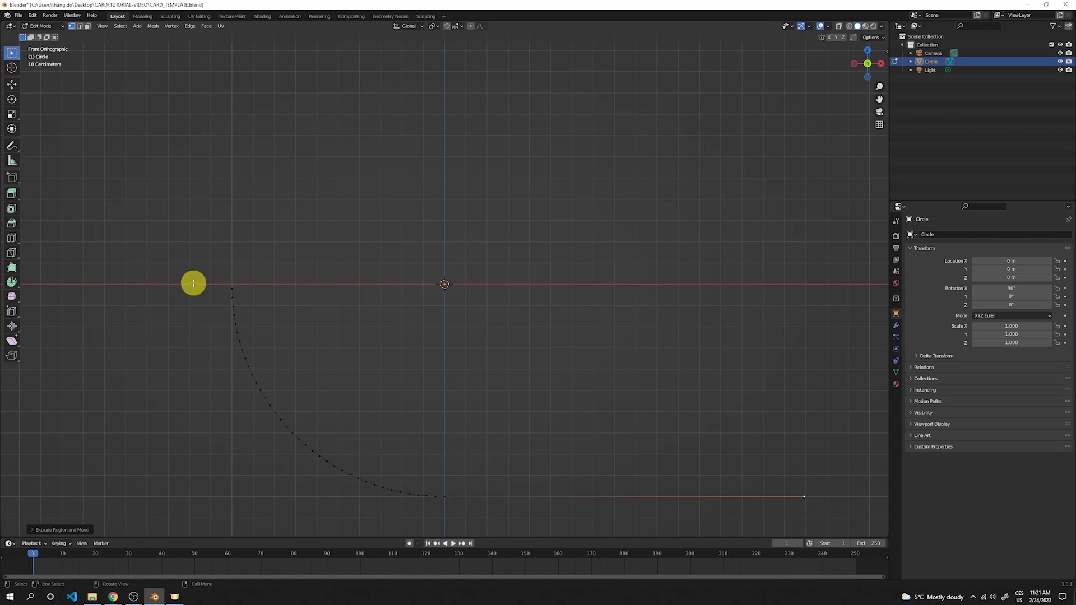
Step: Extrude the arc's upper end vertex straight up along the Z axis to start the wall line
left_click(234, 287)
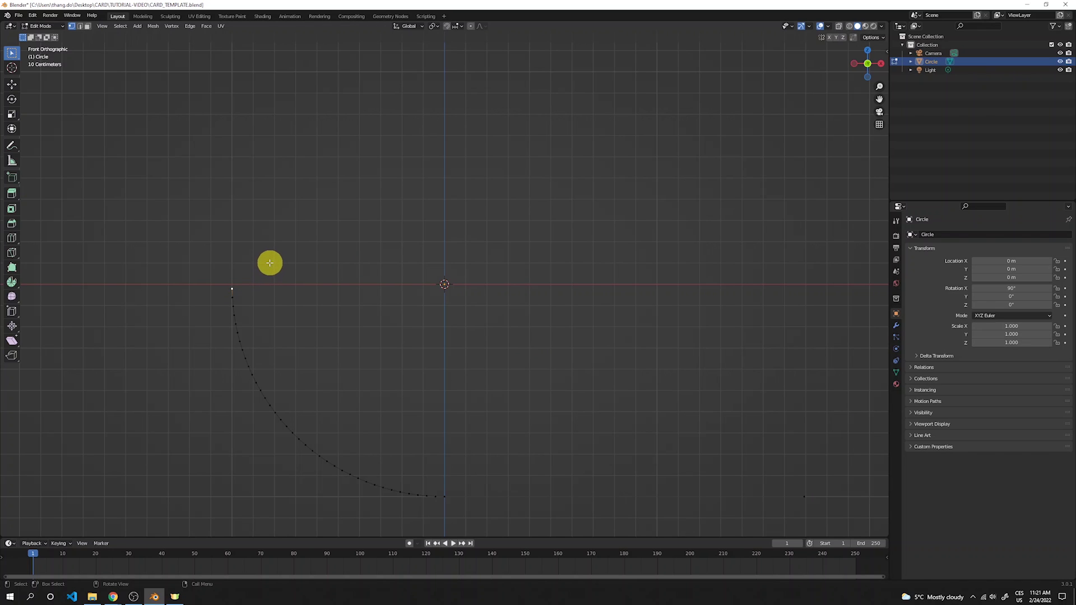
key("e")
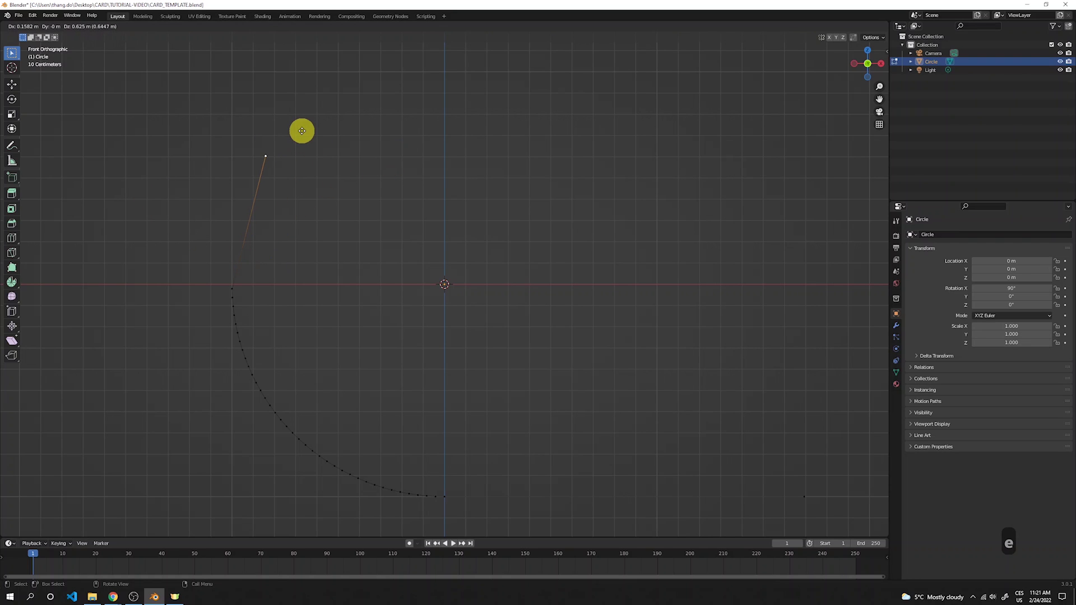
key("z")
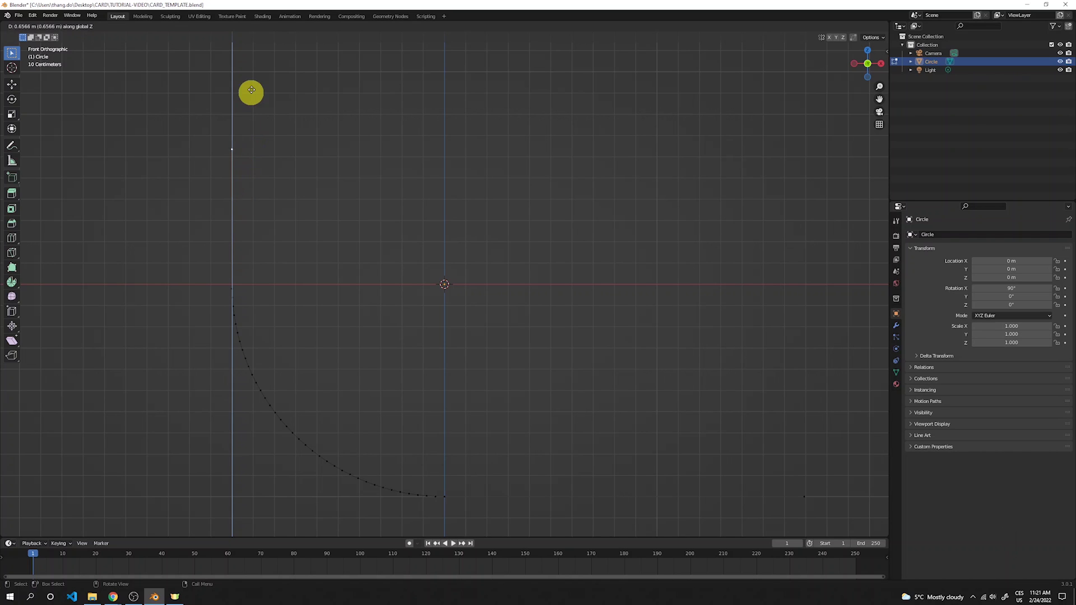
left_click(242, 67)
Step: Move the wall line's top vertex further up along the Z axis to make the wall taller
scroll(459, 219, "down", 4)
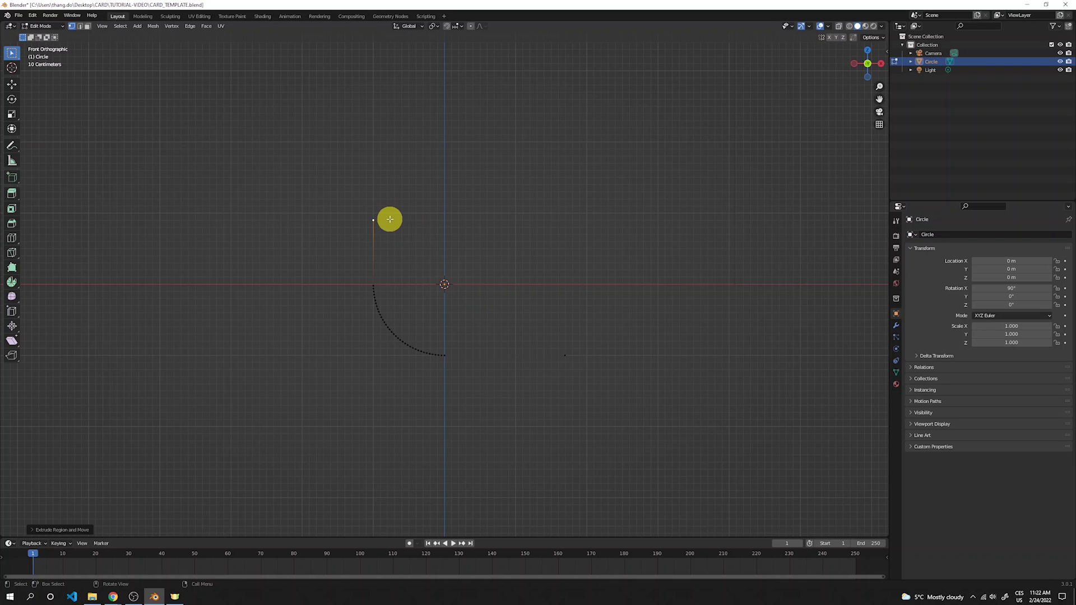
key("g")
key("z")
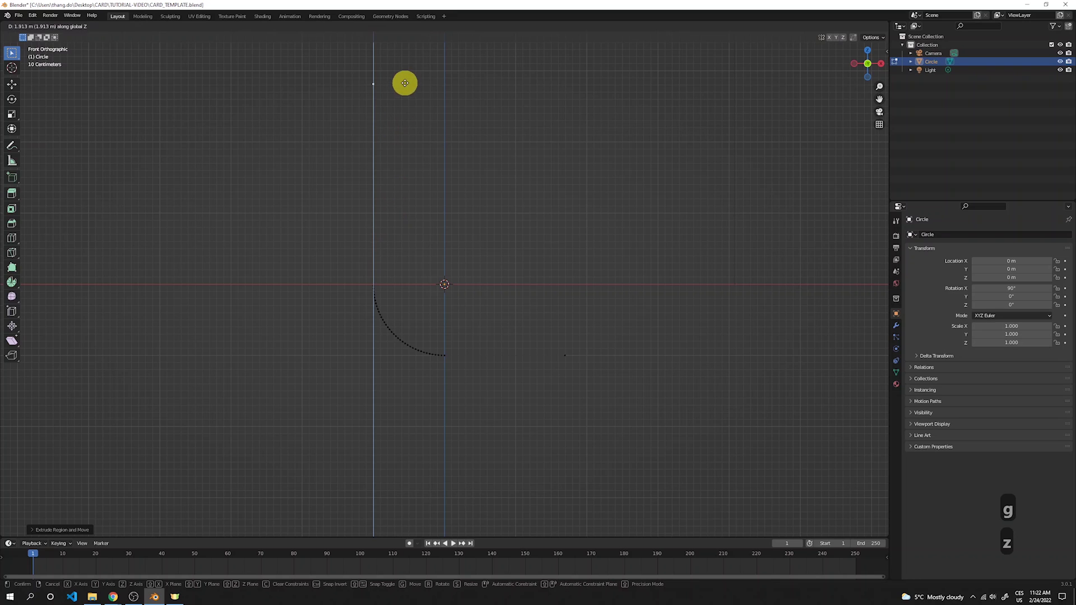
left_click(399, 52)
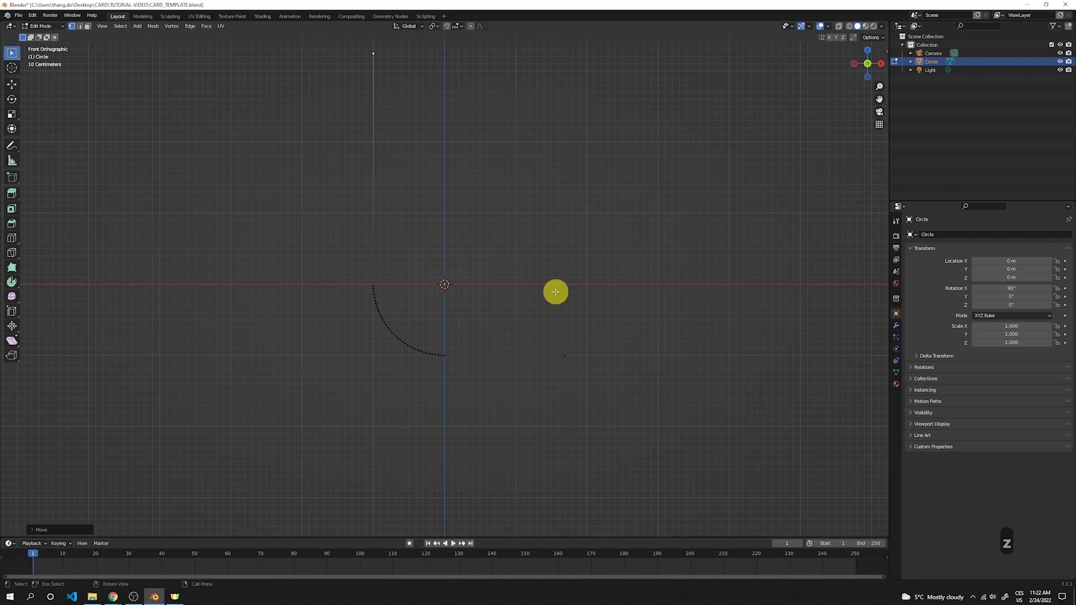
Step: Move the floor line's end vertex further out along the X axis to lengthen the floor
left_click_drag(522, 317, 609, 393)
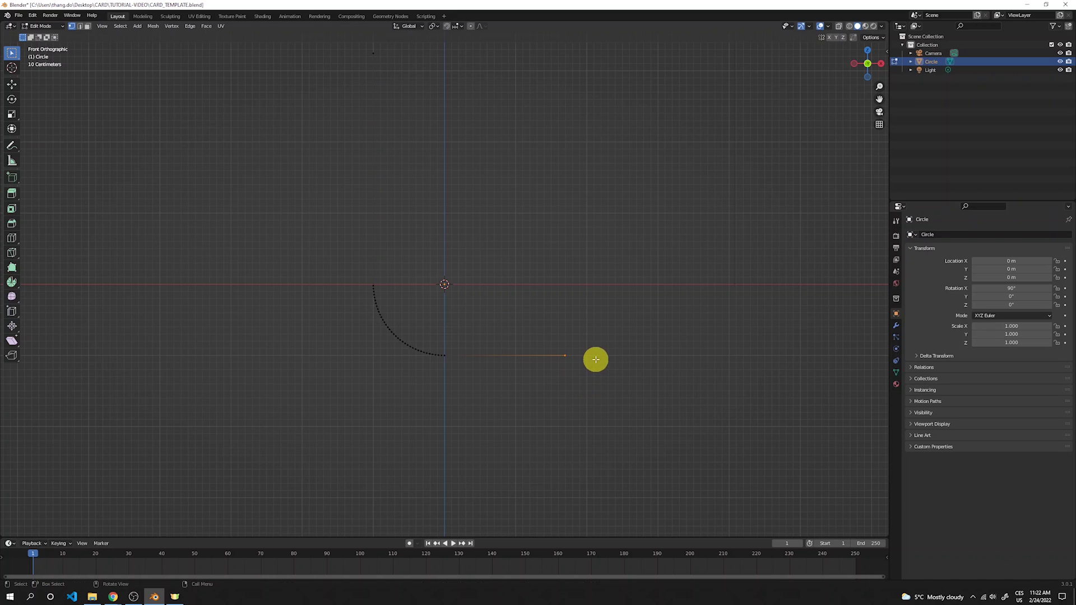
key("g")
key("x")
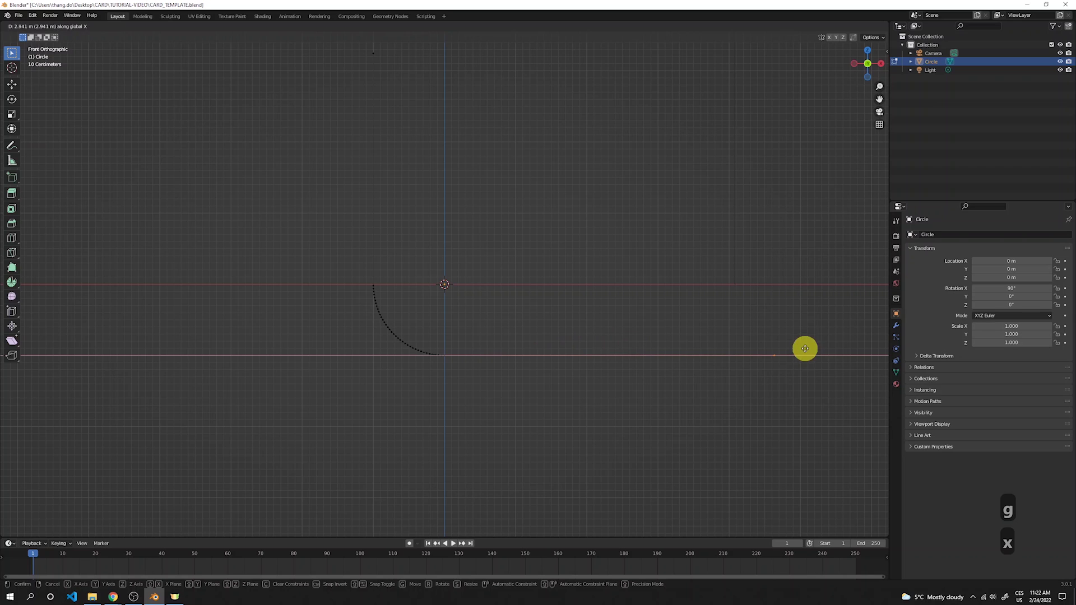
left_click(862, 352)
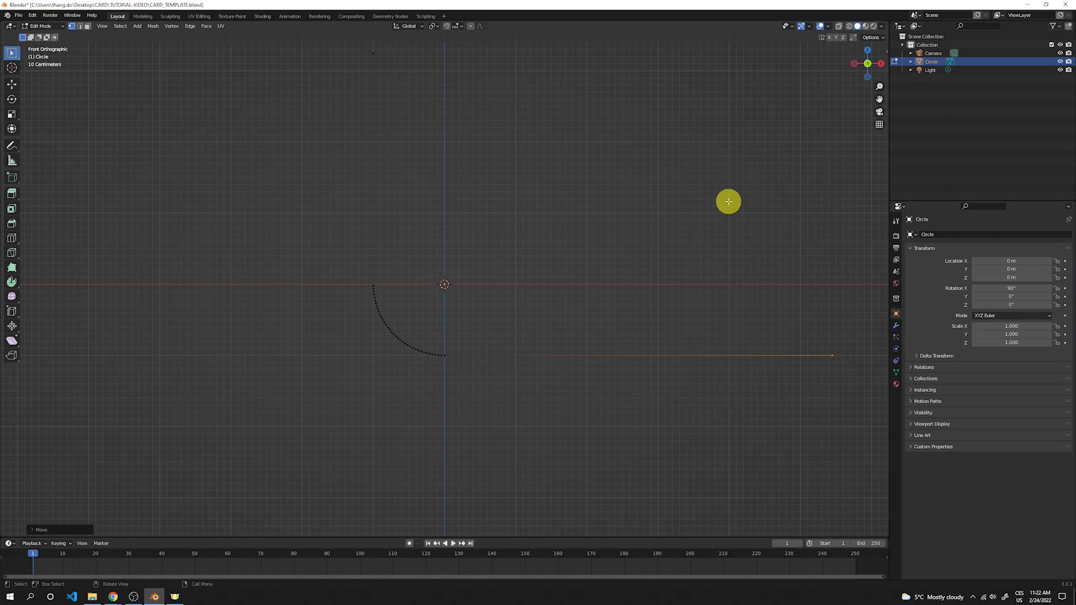
Step: Extrude the whole backdrop profile about 14 m along the Y axis to form the wall and floor surface
middle_click_drag(729, 202, 594, 217)
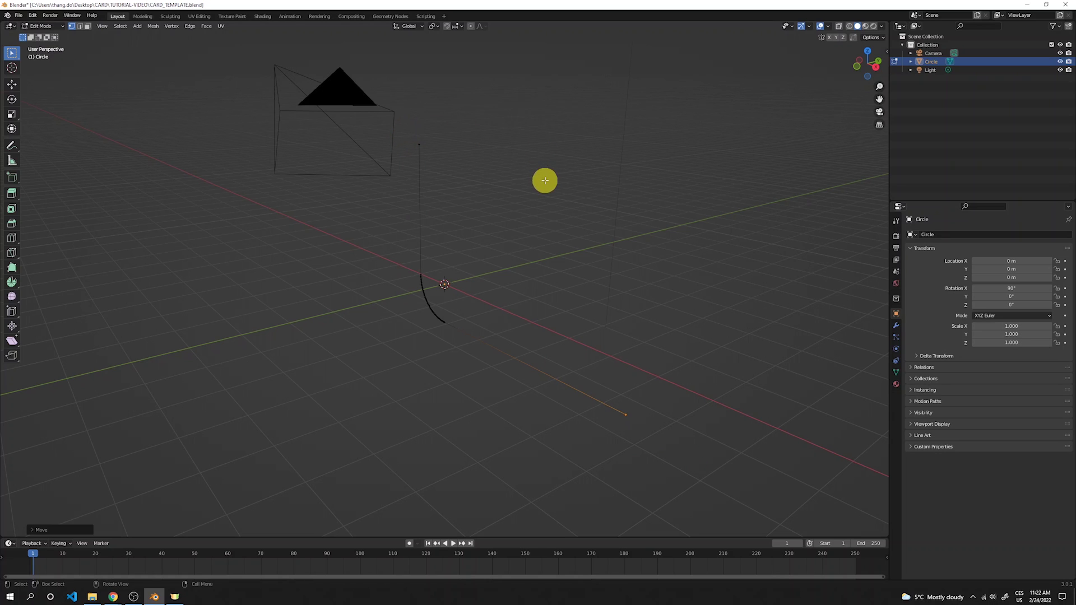
key("a")
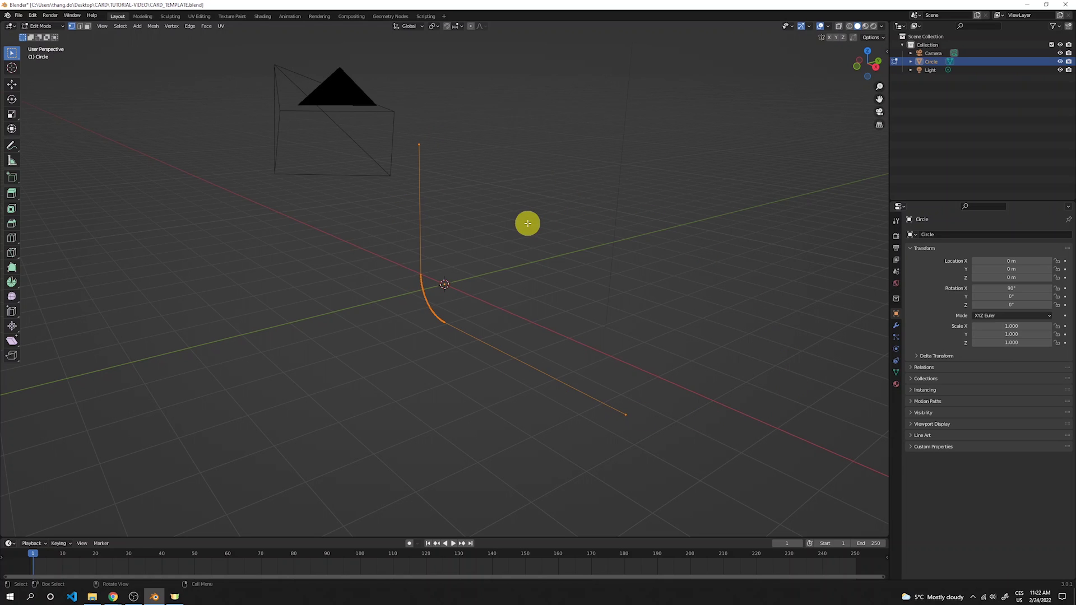
key("e")
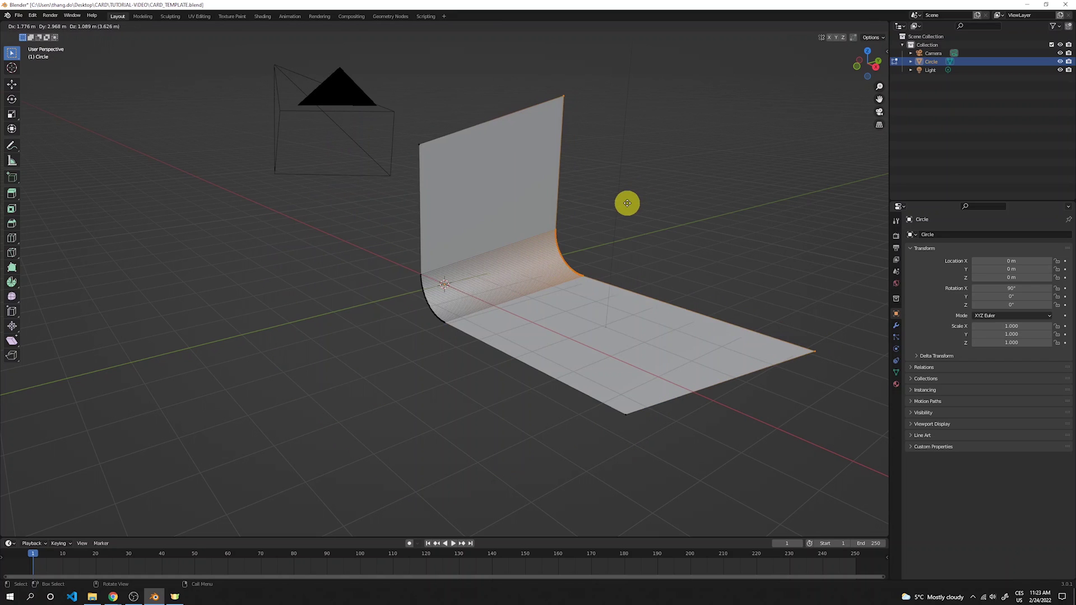
key("y")
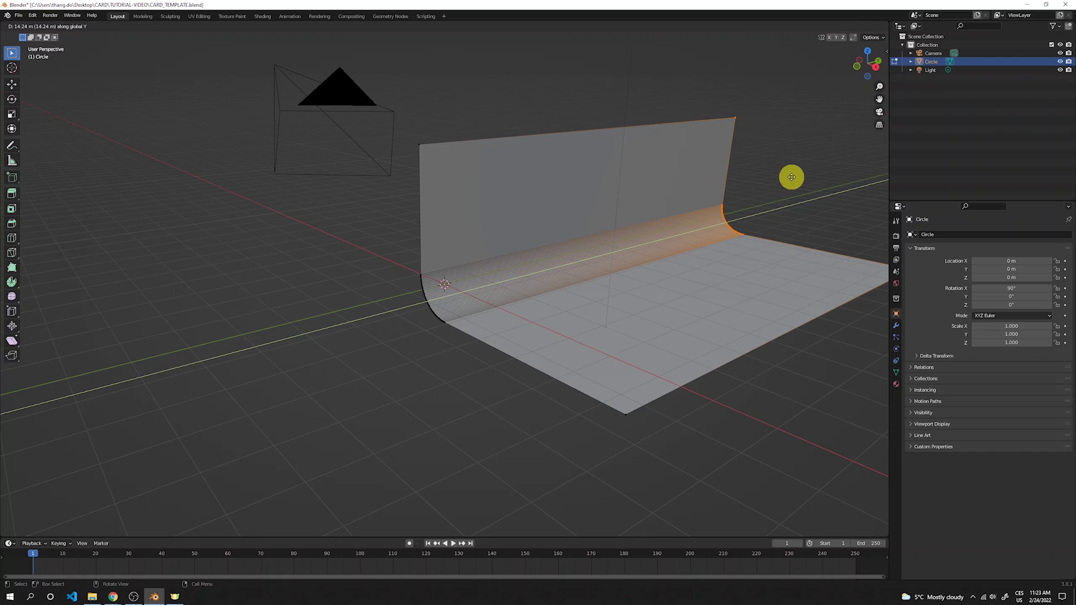
left_click(785, 175)
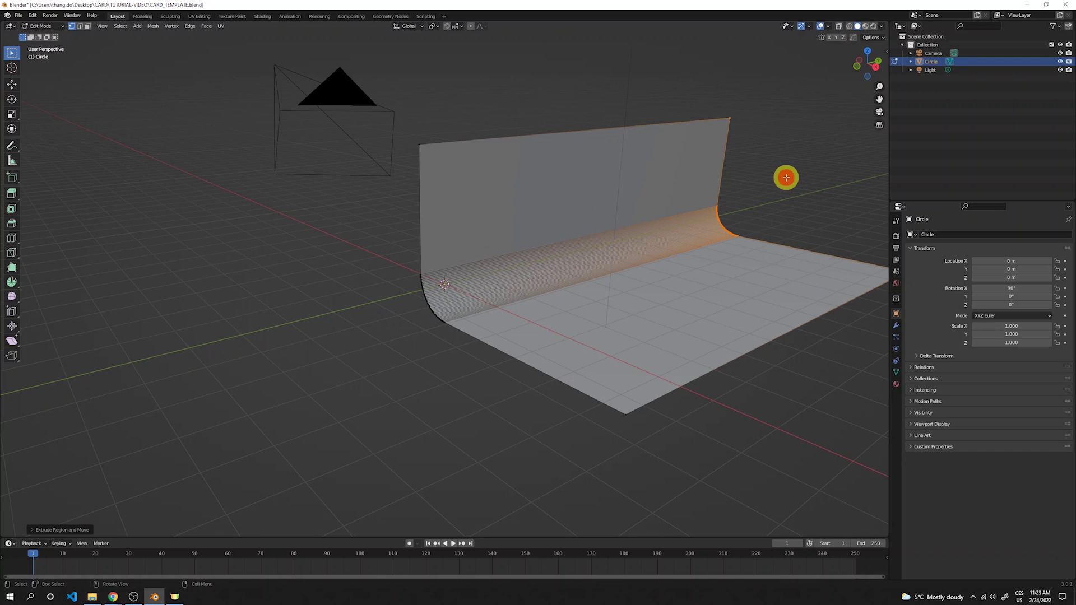
Step: Raise the top edge of the backdrop wall about 2 m along the Z axis
key("alt+Tab")
middle_click_drag(745, 150, 649, 154)
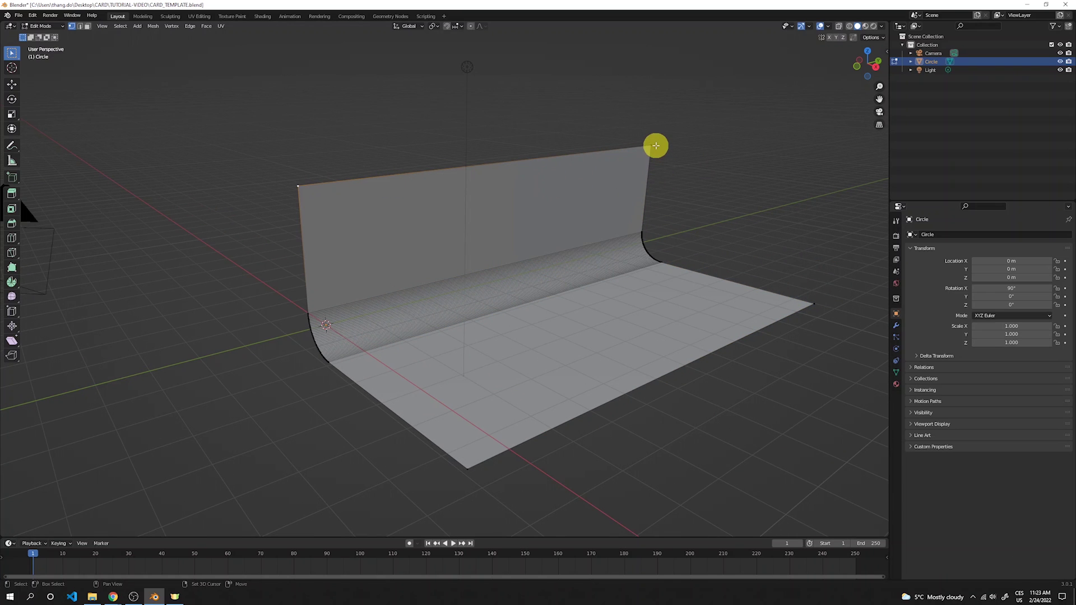
key("g")
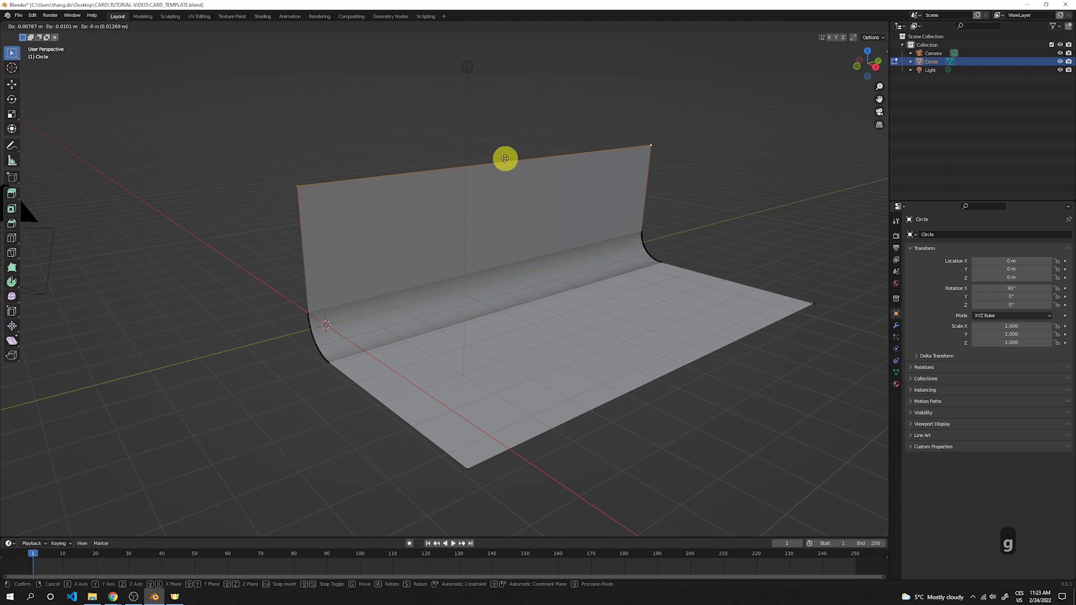
key("z")
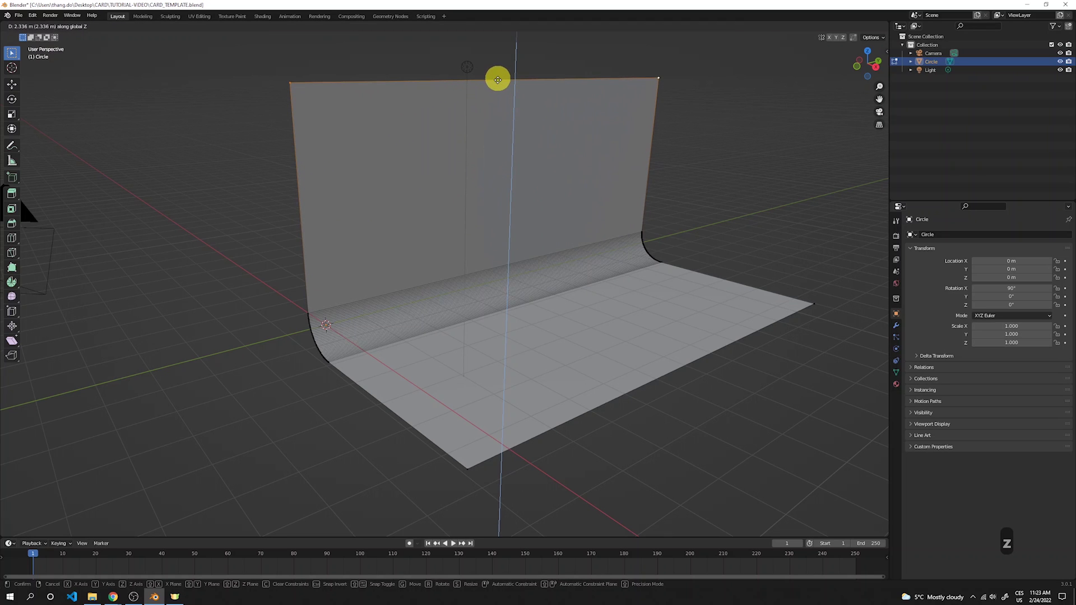
left_click(498, 82)
Step: Move the floor's outer edge about 2.3 m outward along the X axis and return to Object Mode
left_click(816, 306)
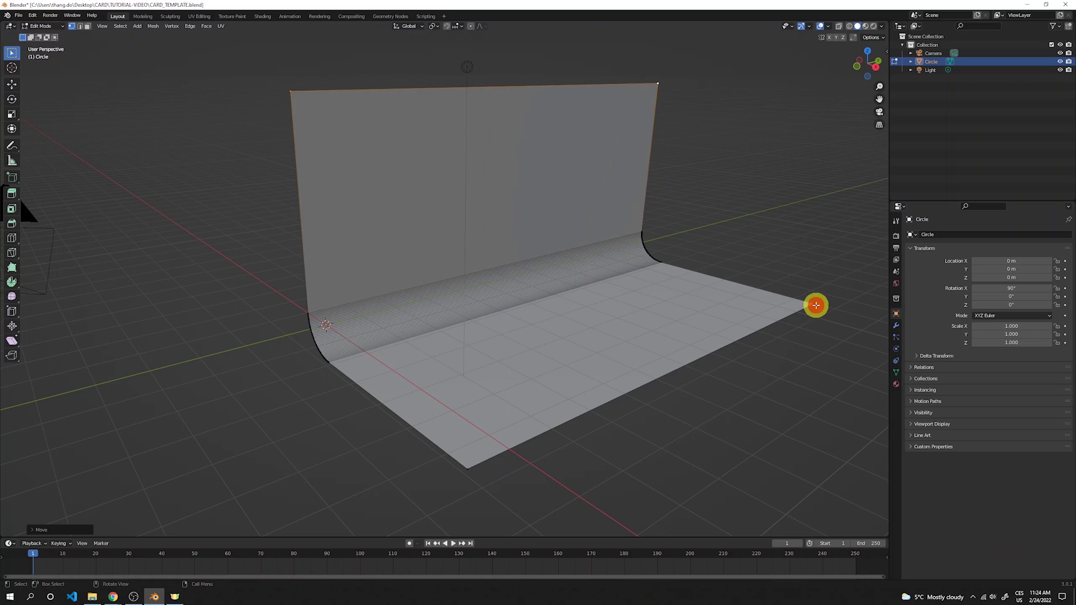
left_click(473, 470, "shift")
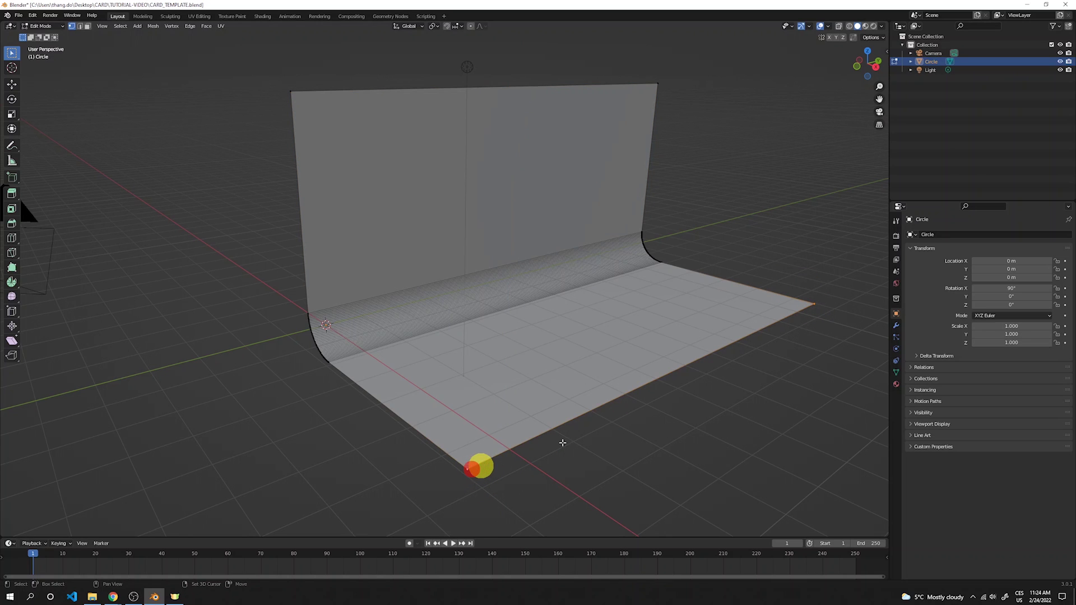
key("g")
key("x")
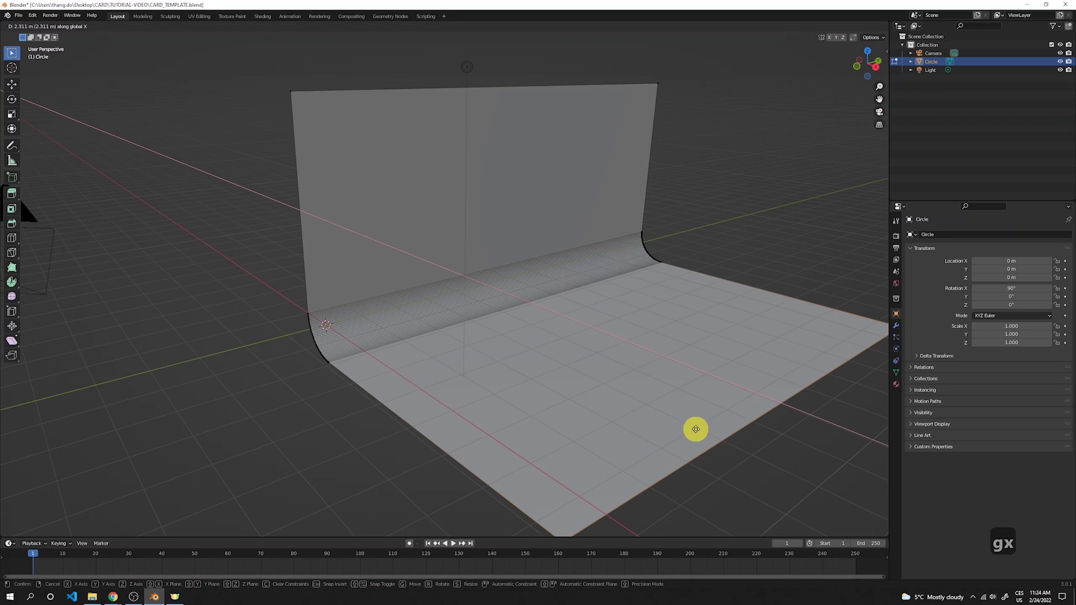
left_click(696, 430)
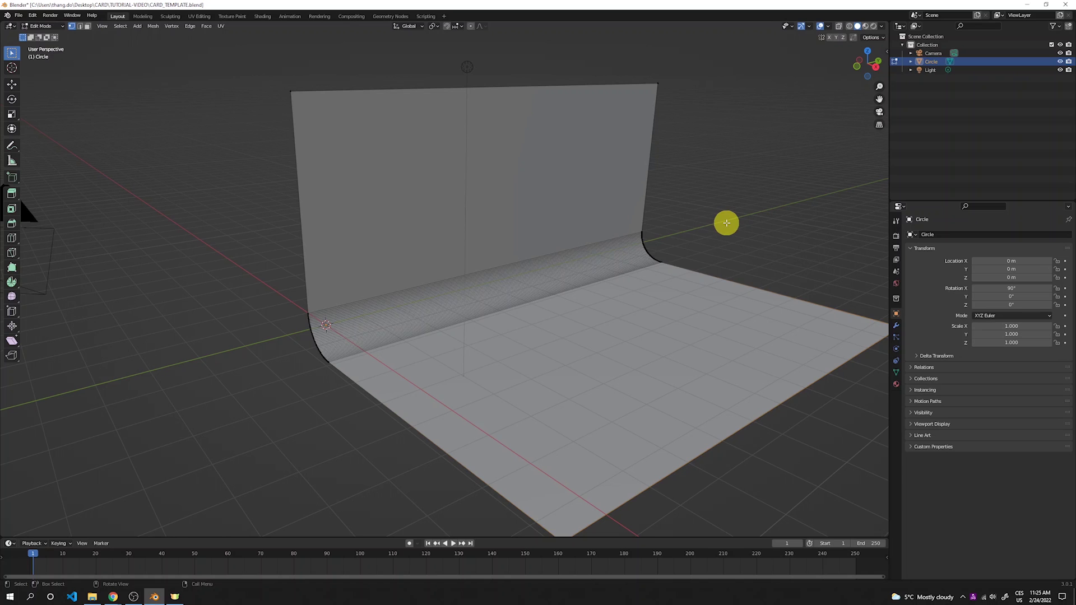
key("Tab")
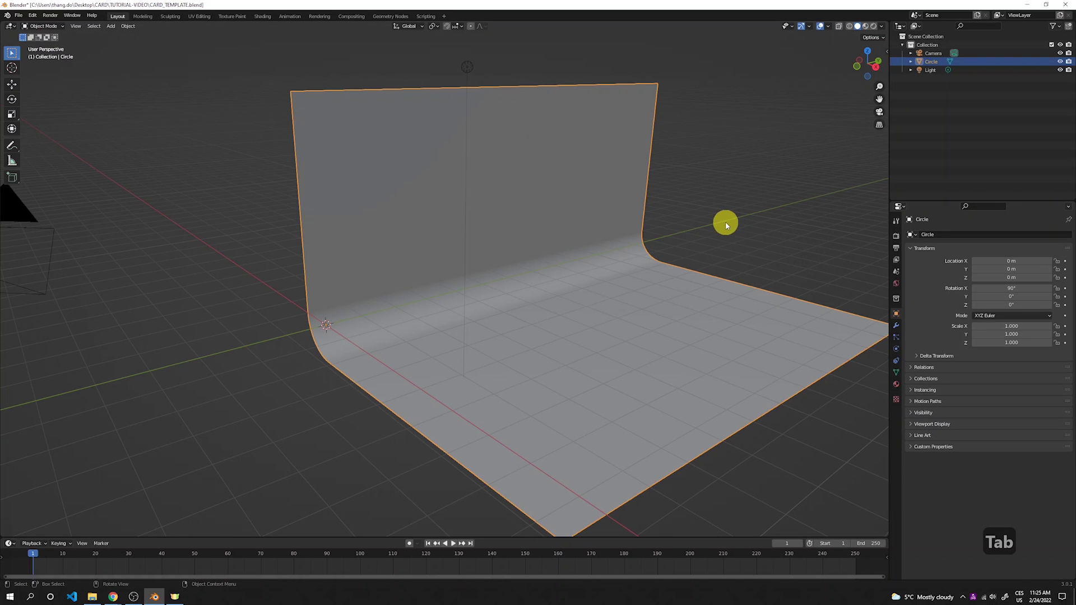
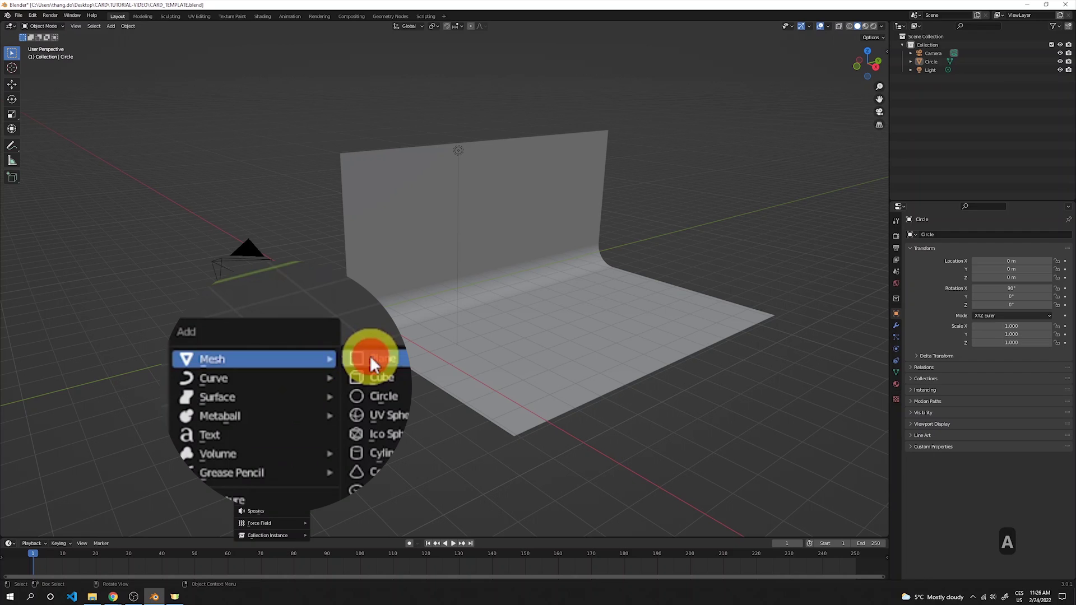
Step: Add a plane and move it clear of the backdrop in top view, to about X 2.66 m, Y -3.35 m
key("KP_7")
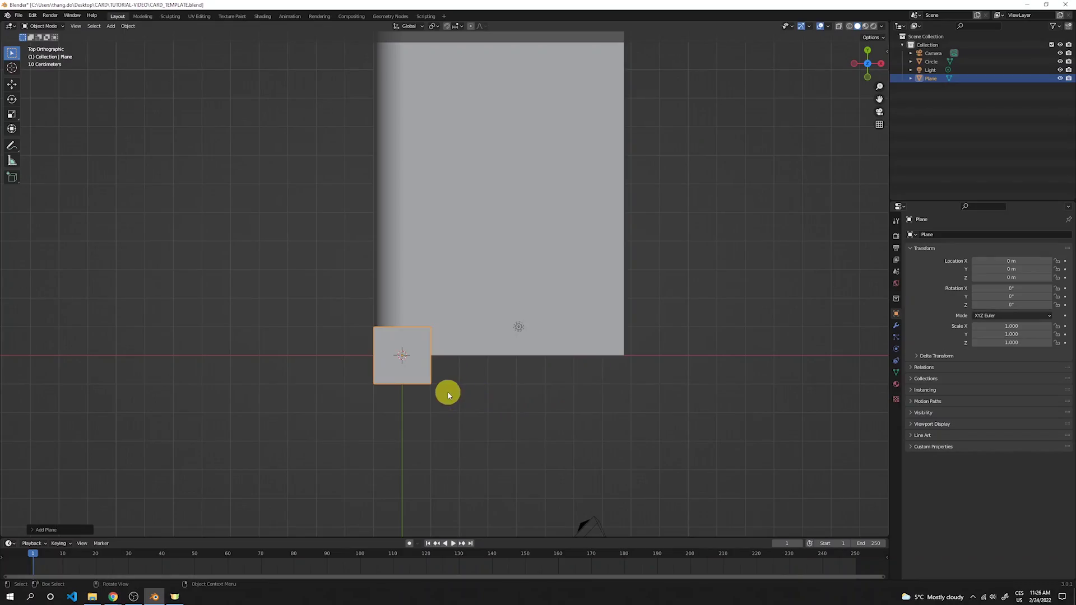
key("g")
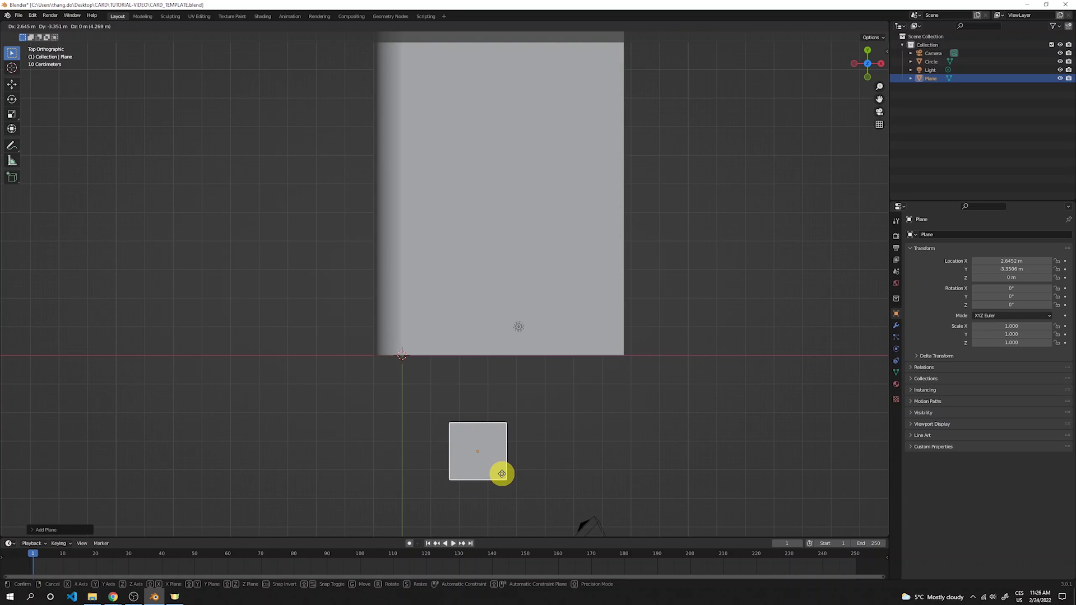
left_click(510, 451)
Step: In Edit Mode, scale the plane's mesh along the X axis to about 0.67 for a portrait card shape
middle_click_drag(510, 412, 511, 307, "shift")
scroll(489, 303, "up", 5)
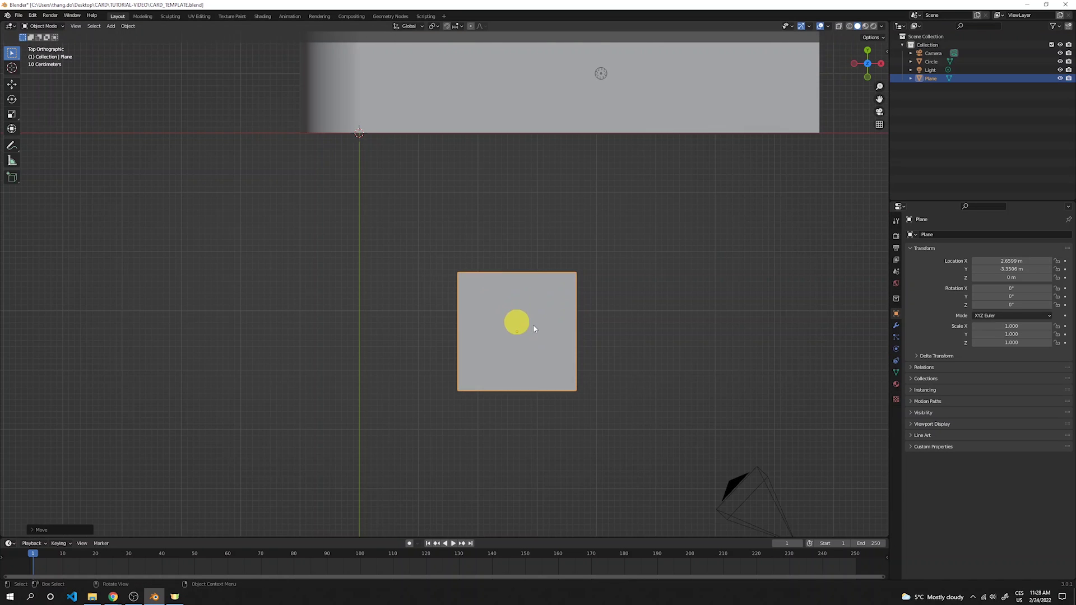
middle_click_drag(597, 334, 532, 294, "shift")
scroll(506, 282, "up", 2)
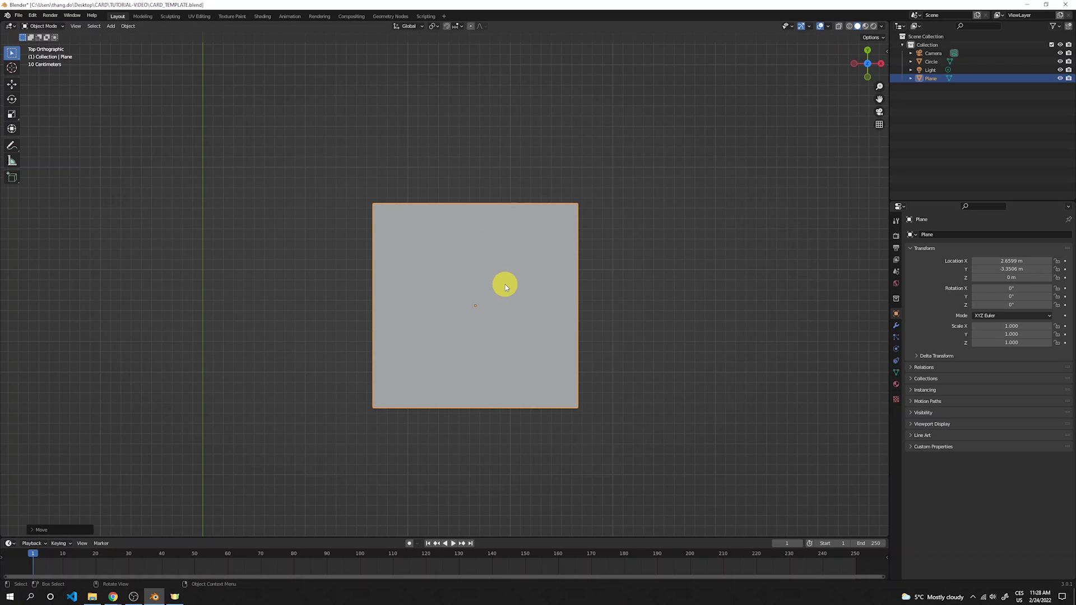
key("Tab")
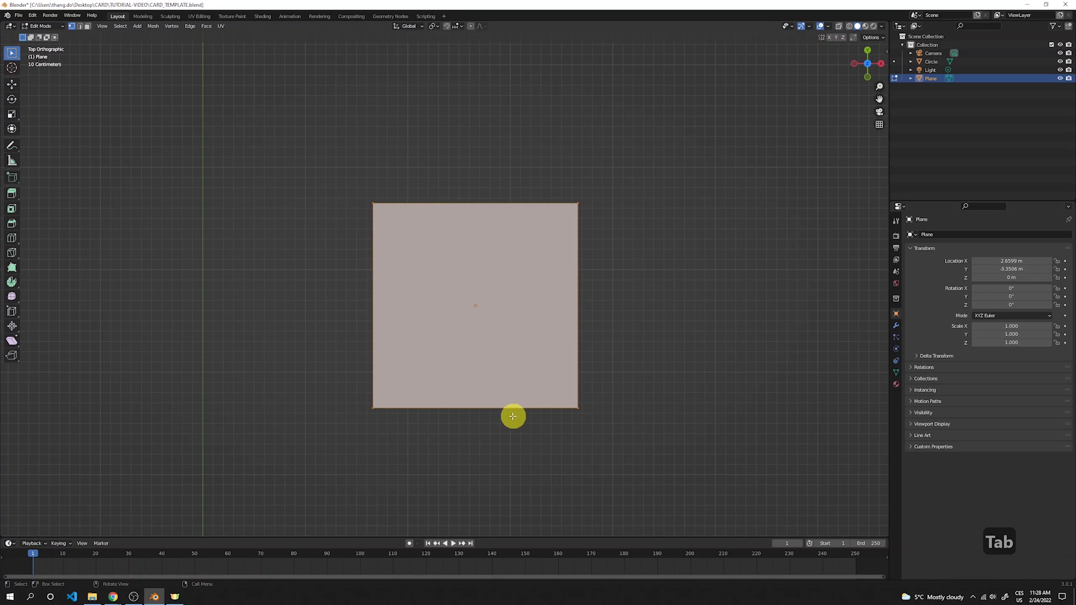
key("s")
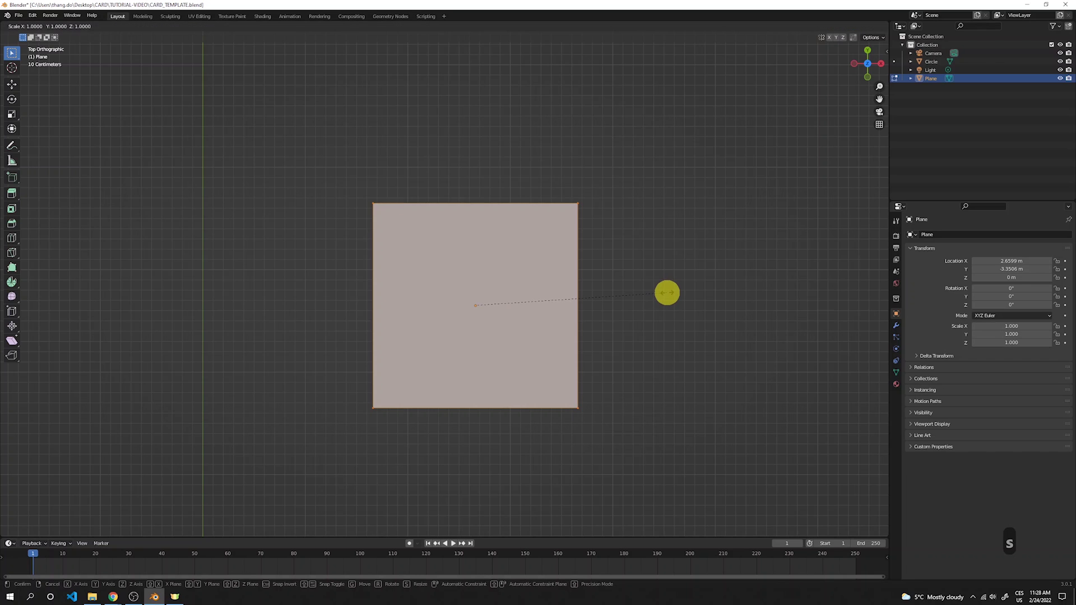
key("x")
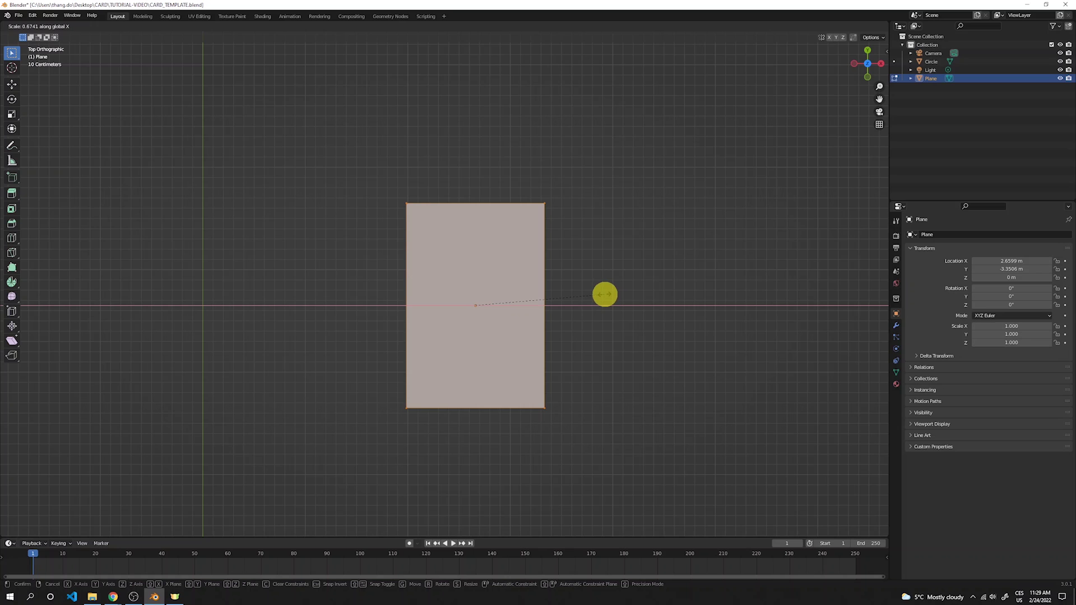
left_click(604, 294)
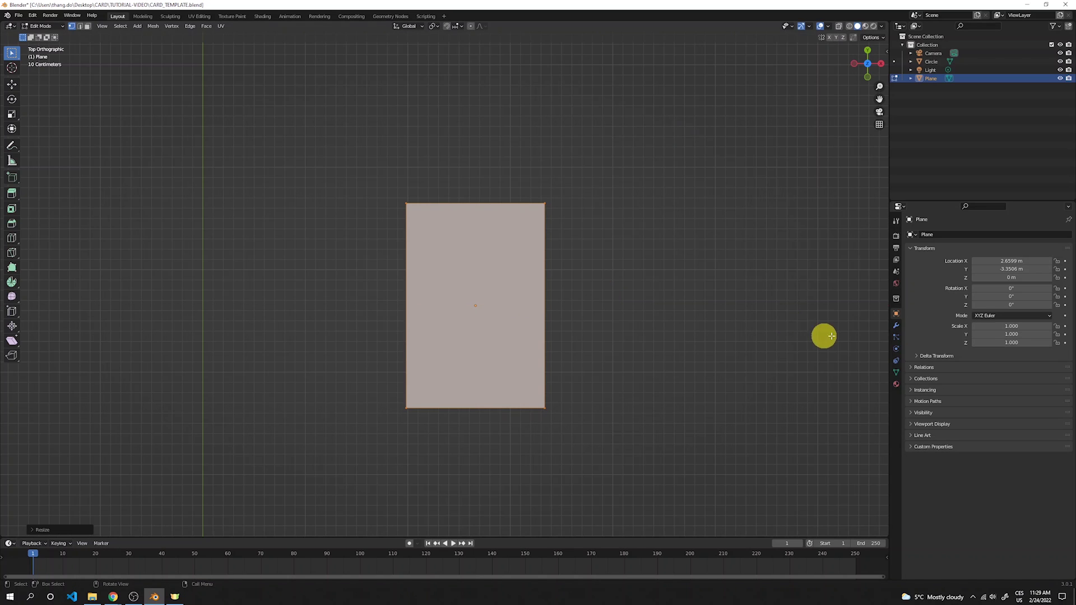
Step: Add a Bevel modifier to the card plane, affecting vertices, with 10 segments
left_click(895, 326)
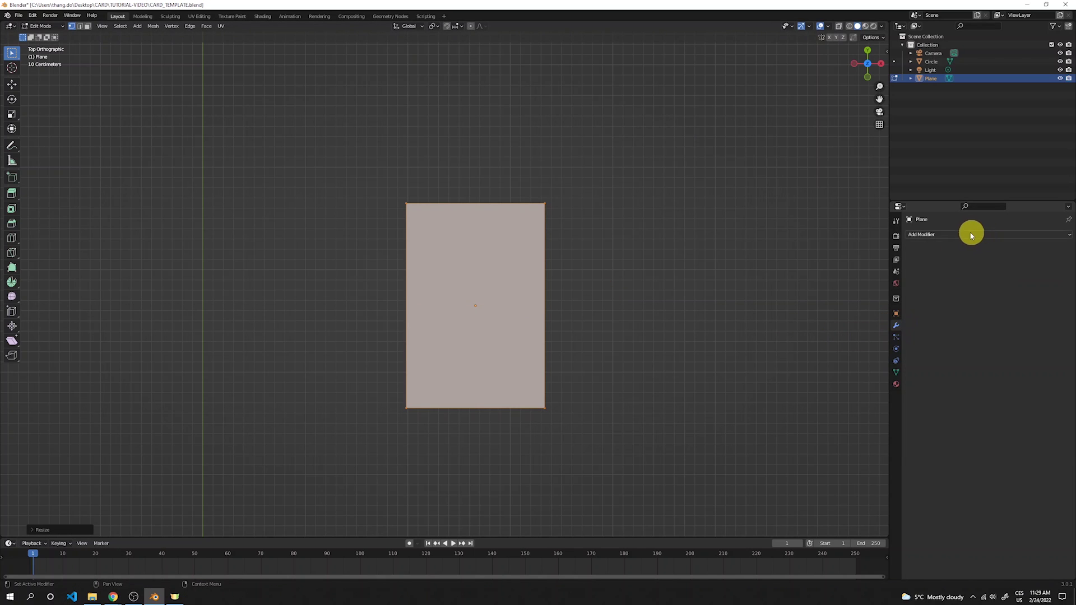
left_click(969, 232)
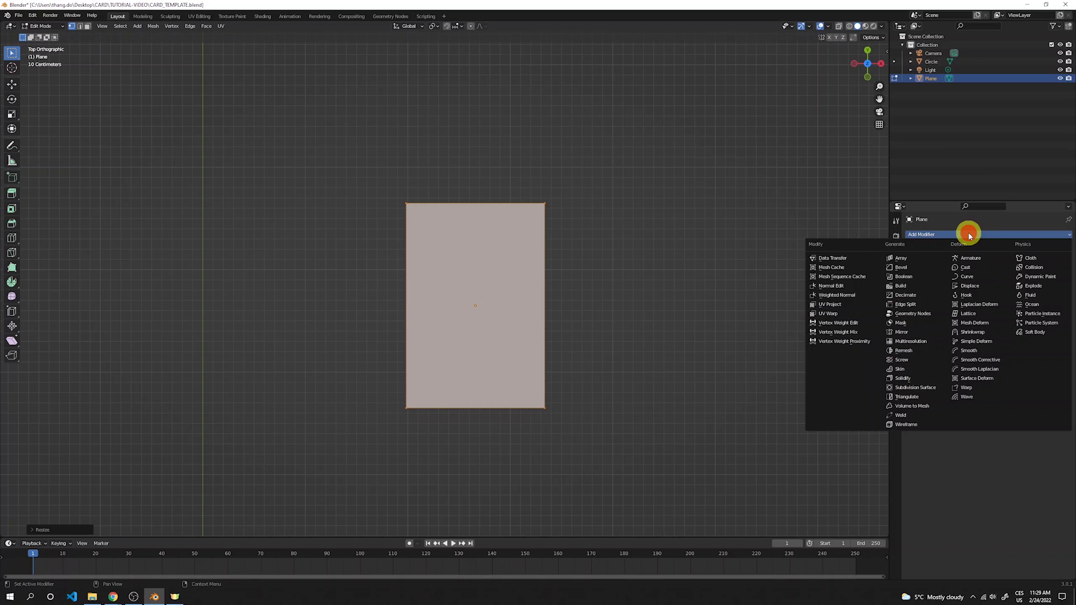
left_click(908, 268)
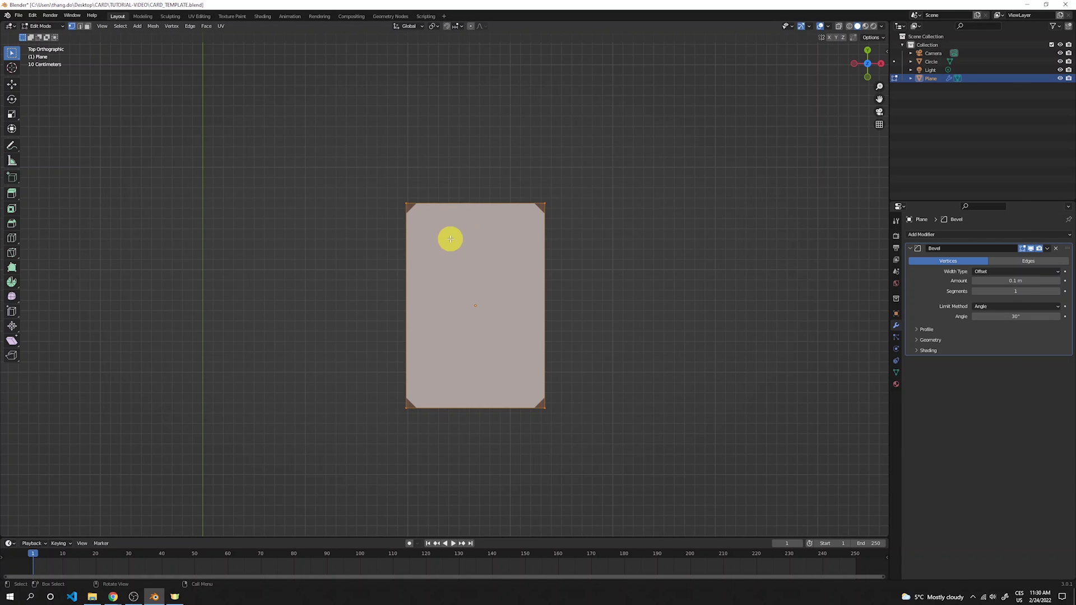
left_click(1028, 298)
type("10")
key("Return")
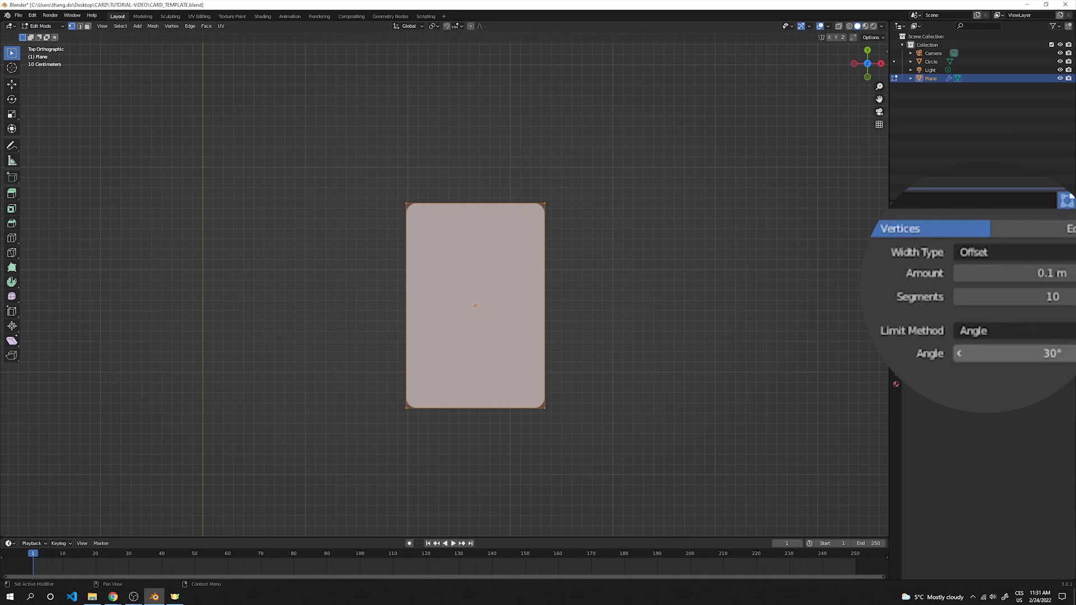
Step: Set the Bevel modifier's amount to 0.15 m to round the card's corners more
left_click(1028, 276)
left_click(980, 273)
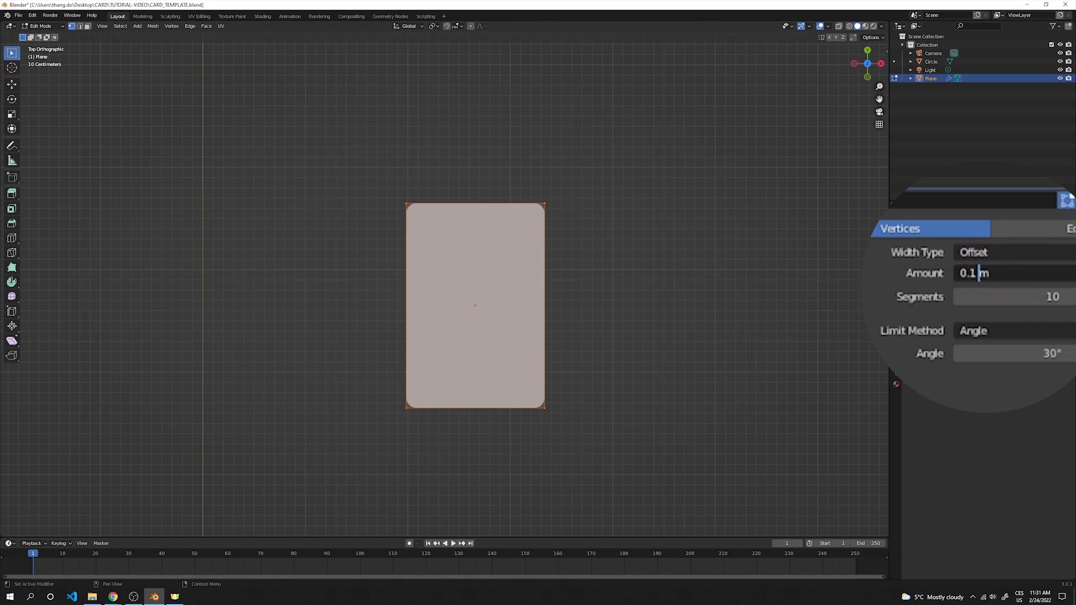
key("Left")
type("5")
key("Return")
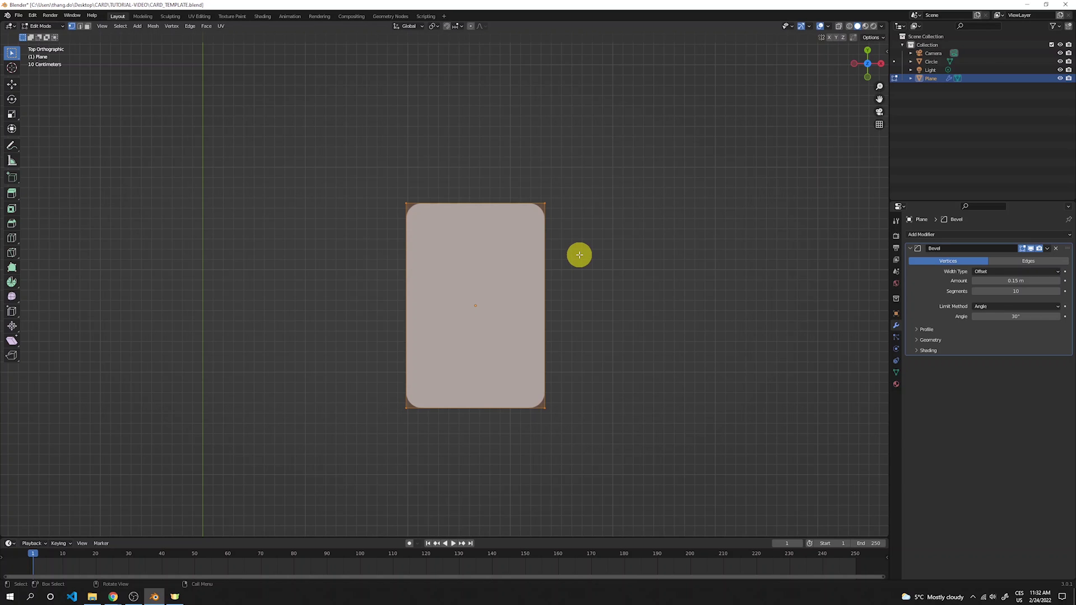
Step: Return to Object Mode and apply the Bevel modifier to the card plane
key("Tab")
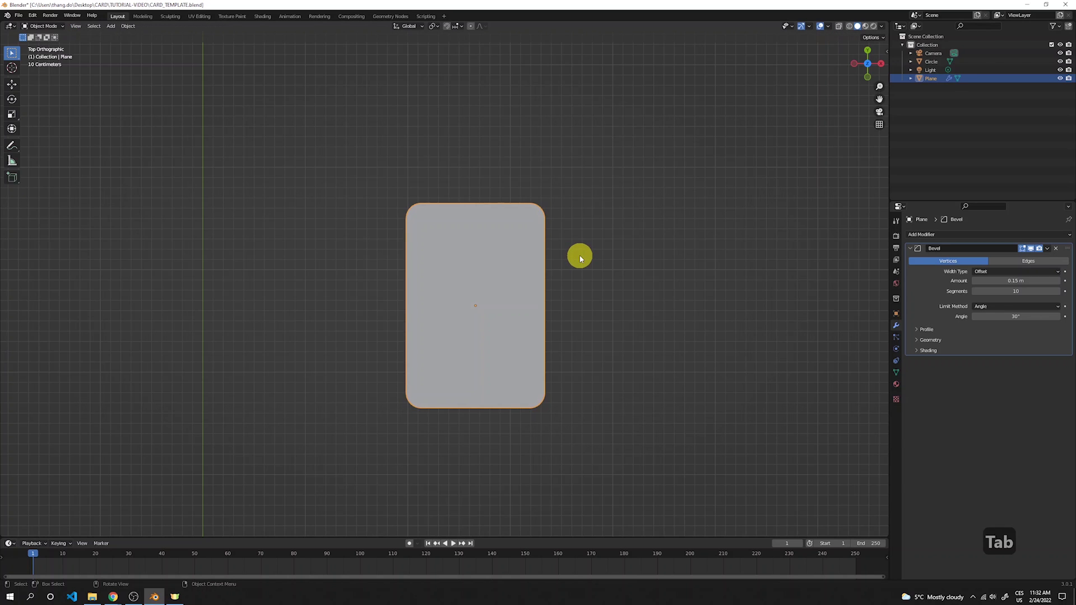
left_click(1055, 247)
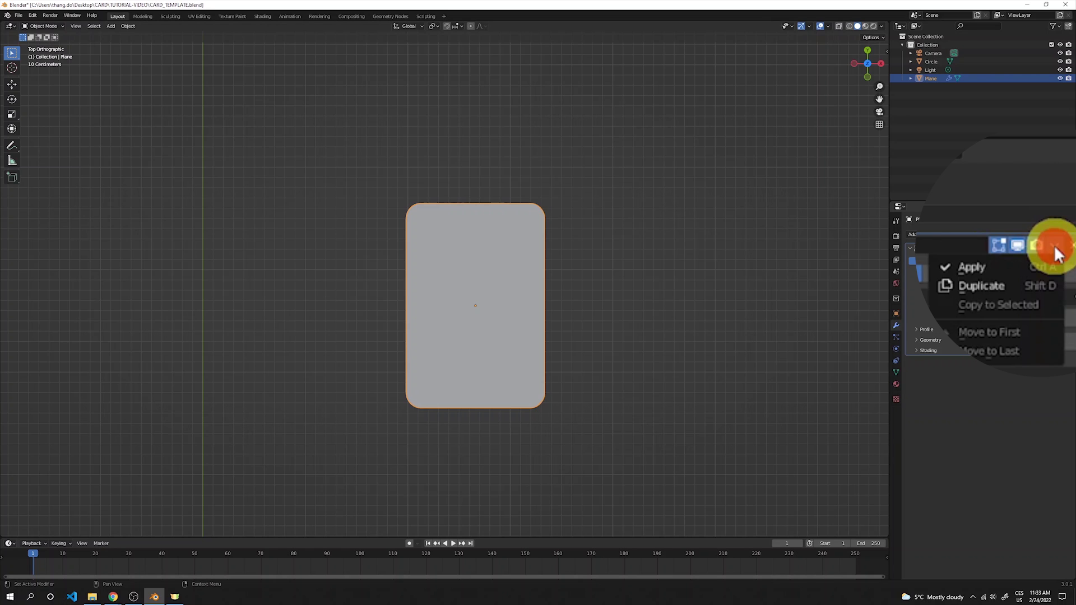
left_click(1013, 260)
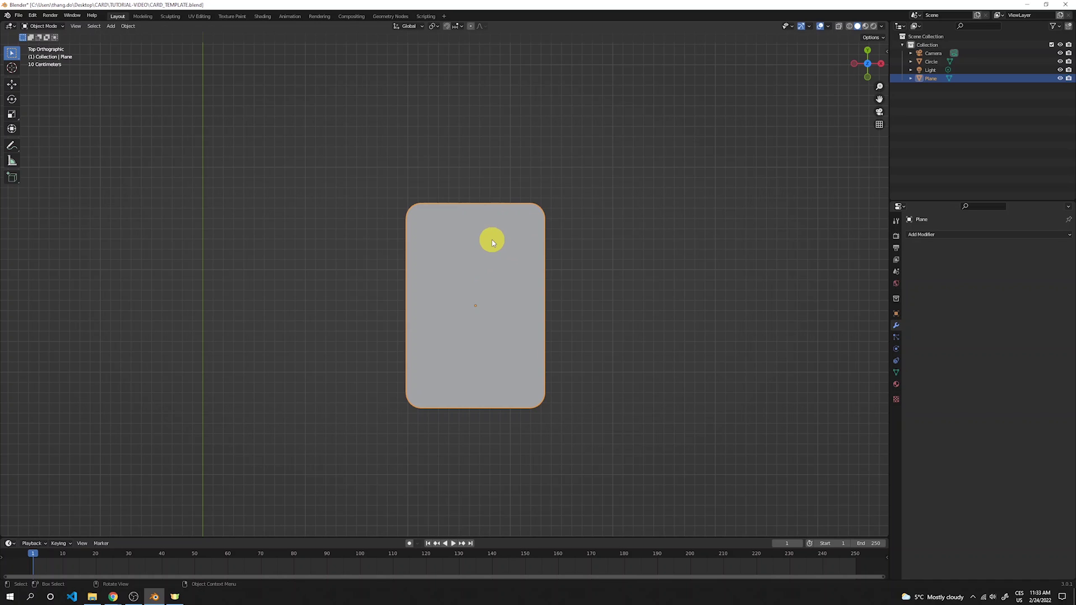
Step: In Edit Mode, select the card's whole mesh and extrude it slightly along its normal for a thin thickness, then return to Object Mode
key("Tab")
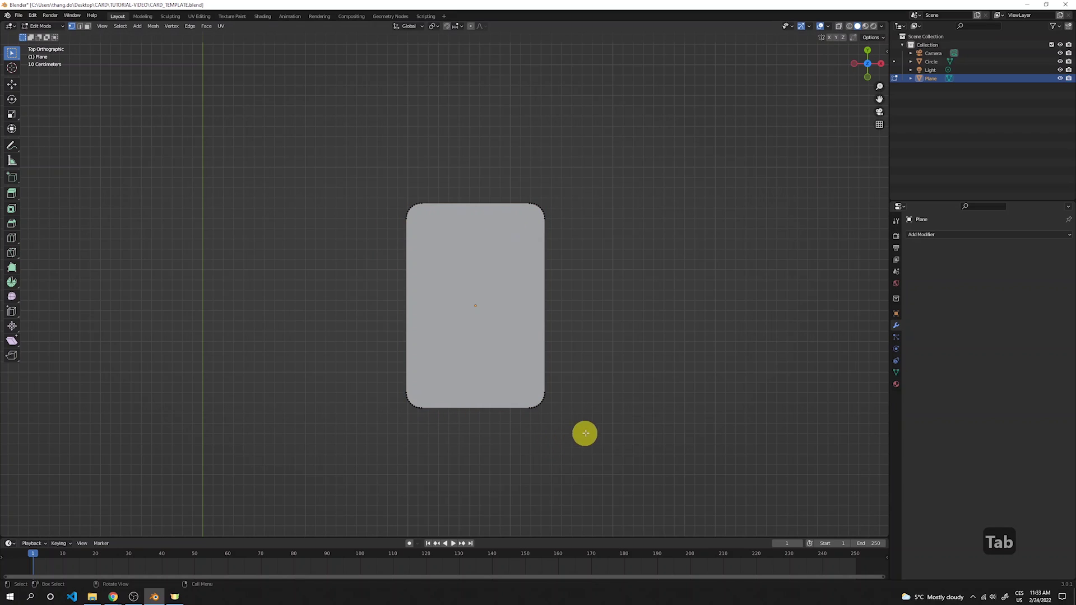
middle_click_drag(379, 170, 411, 366)
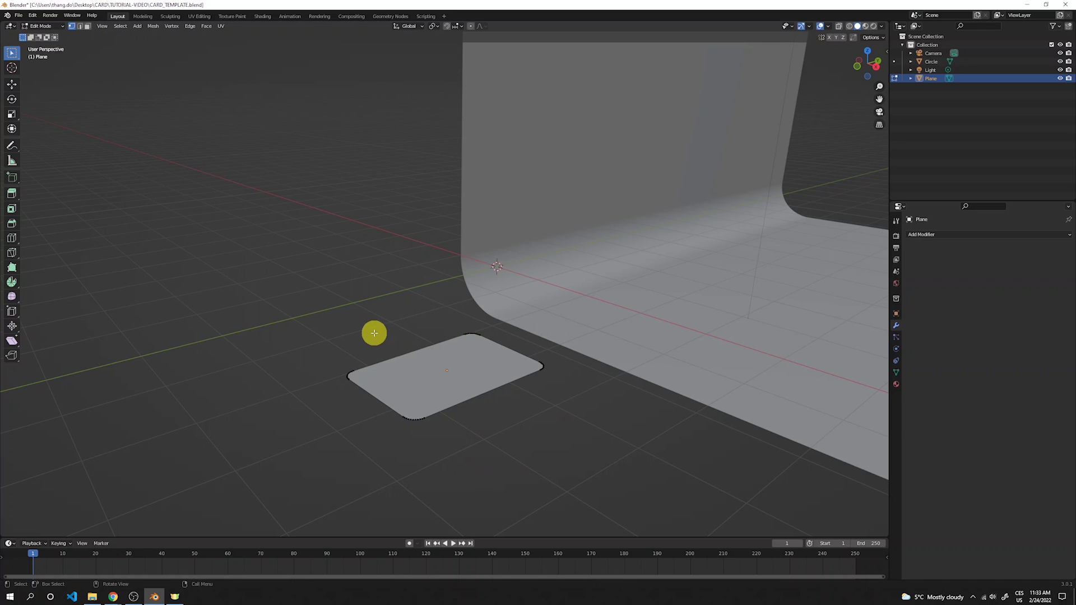
key("a")
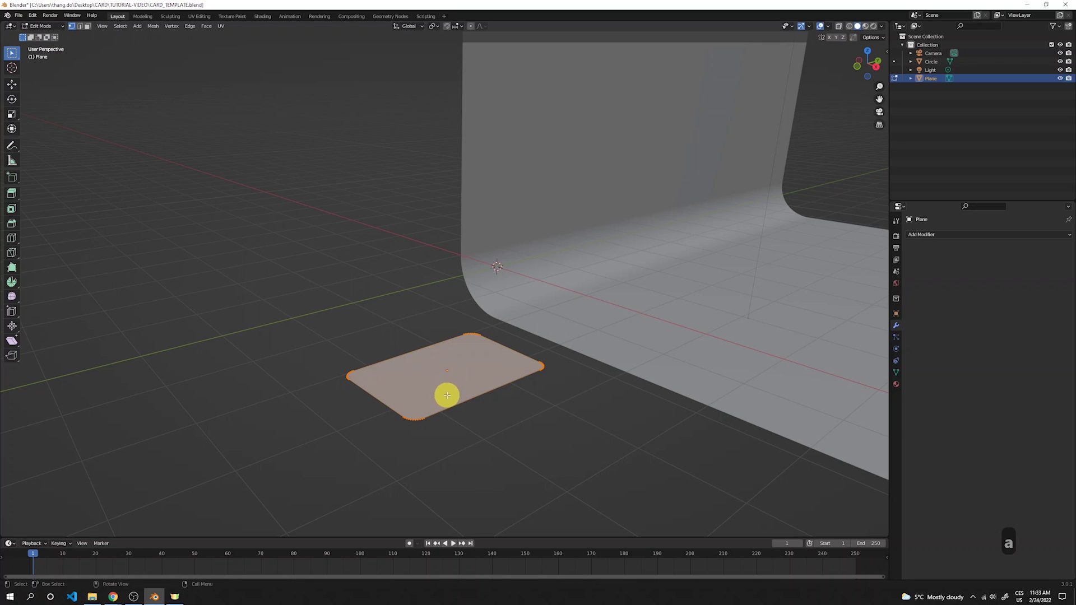
key("e")
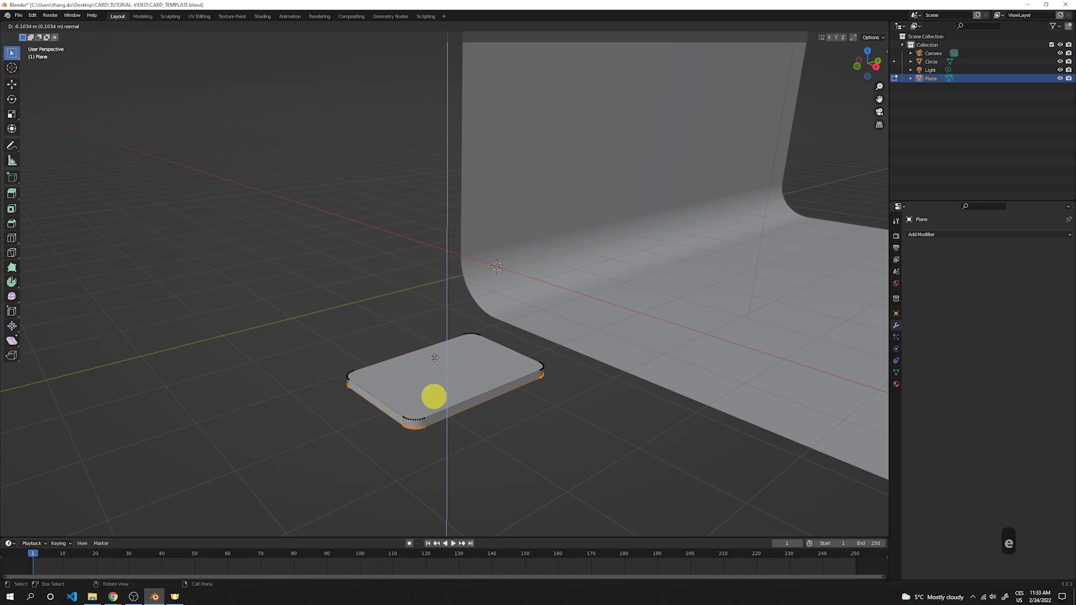
left_click(434, 391)
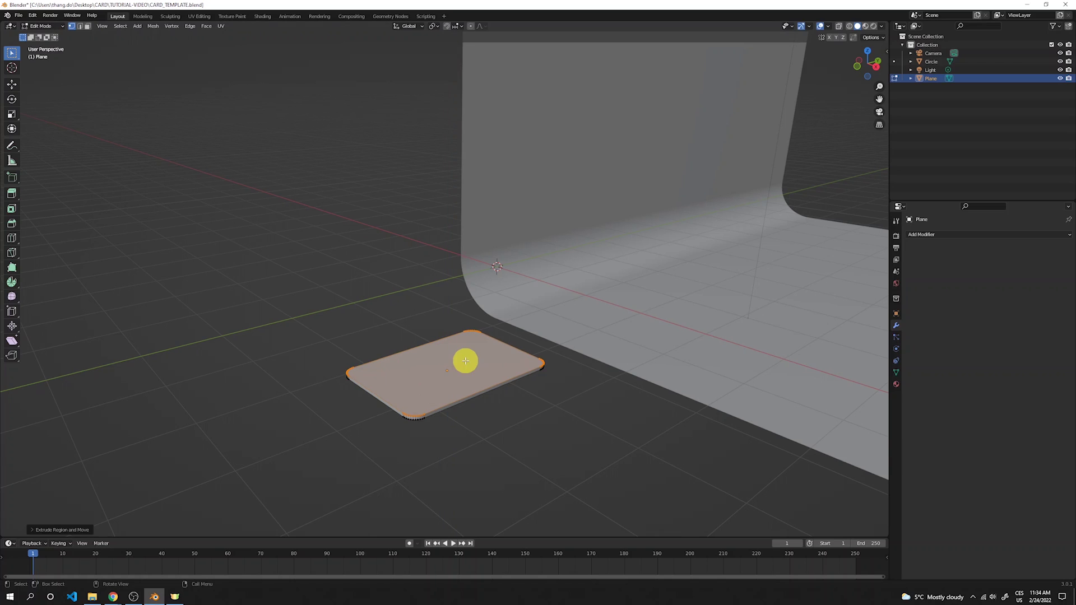
key("Tab")
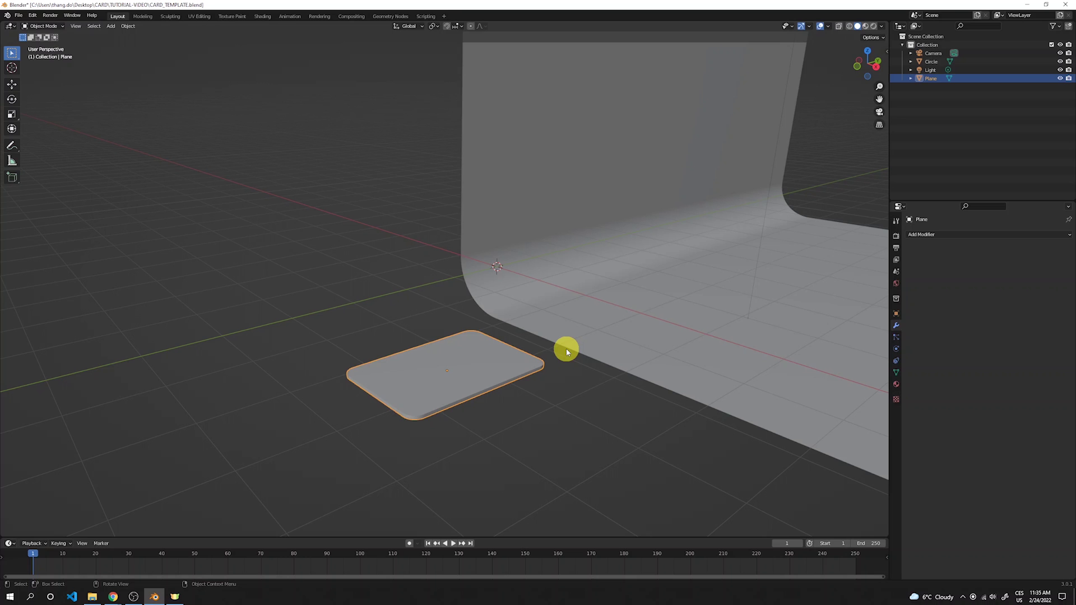
Step: In top view, move the card onto the middle of the backdrop's floor area
key("7")
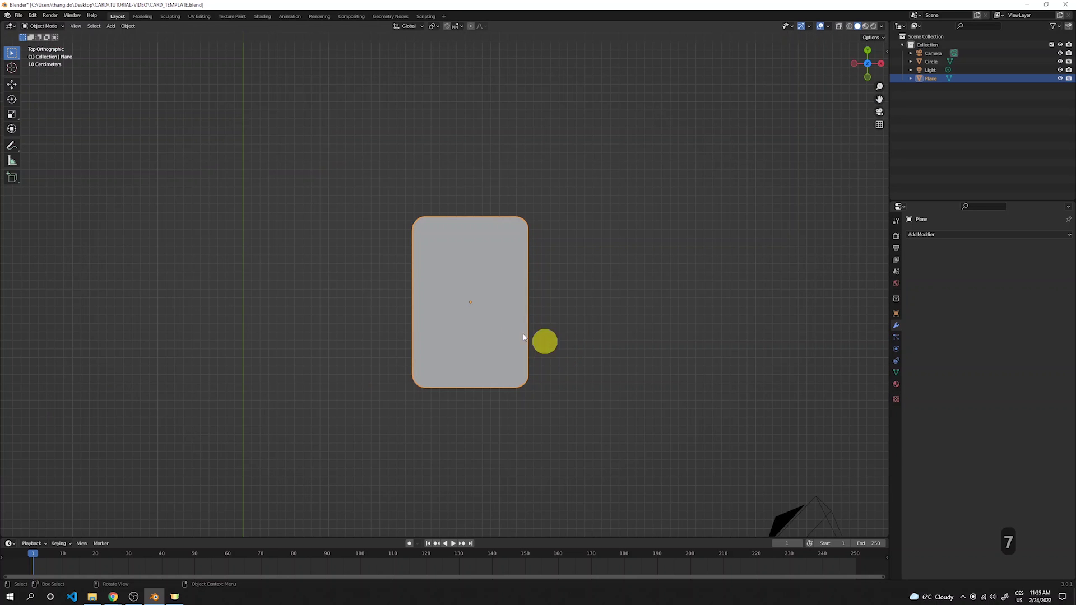
scroll(497, 226, "down", 10)
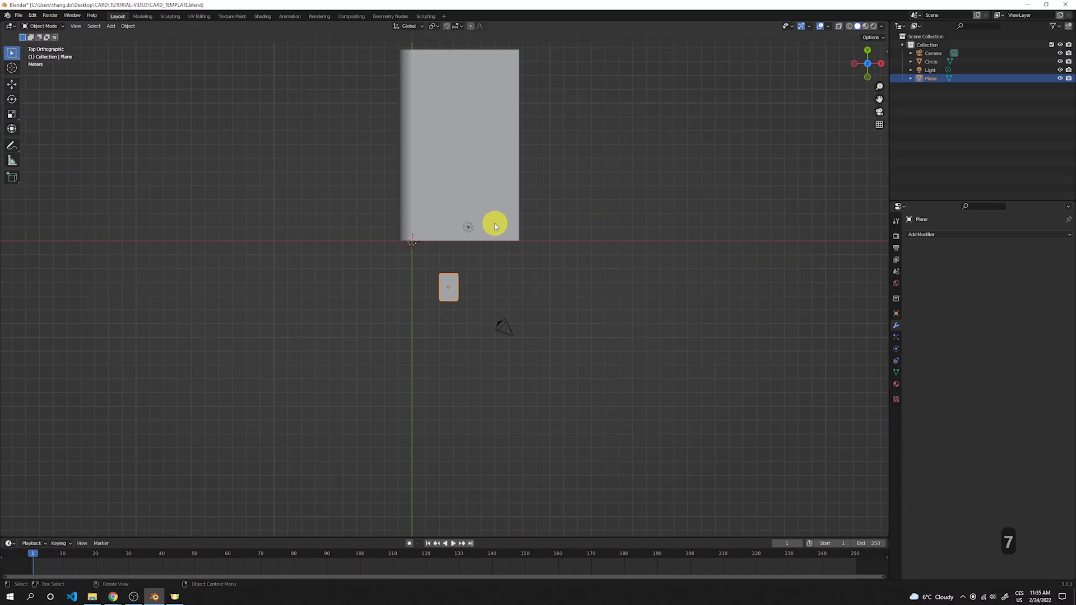
key("g")
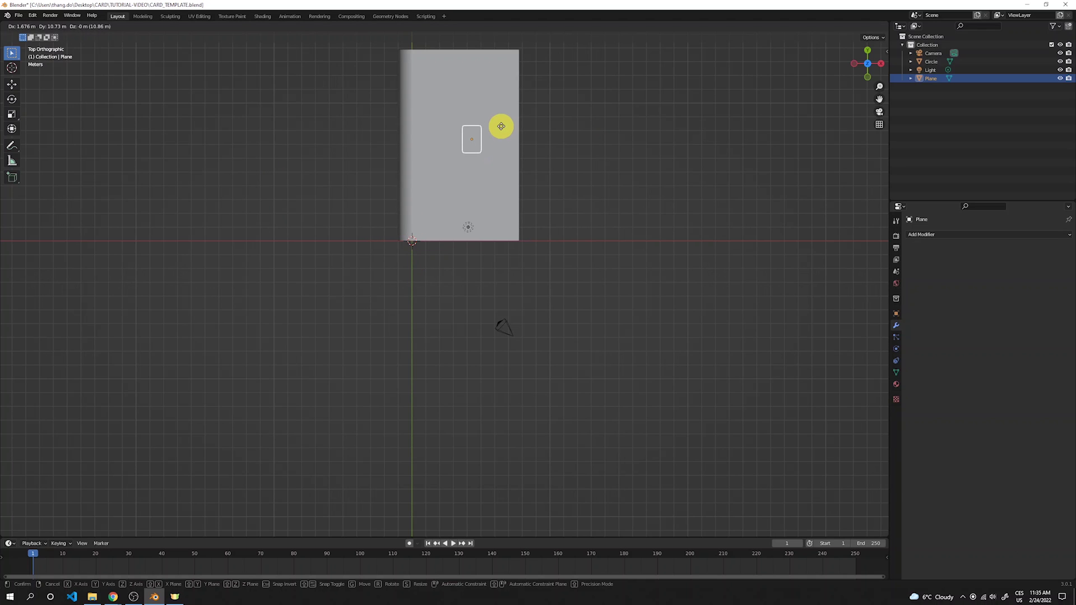
left_click(481, 129)
Step: Rotate the card 90° about the global X axis and 90° about the global Z axis so it stands upright
key("KP_3")
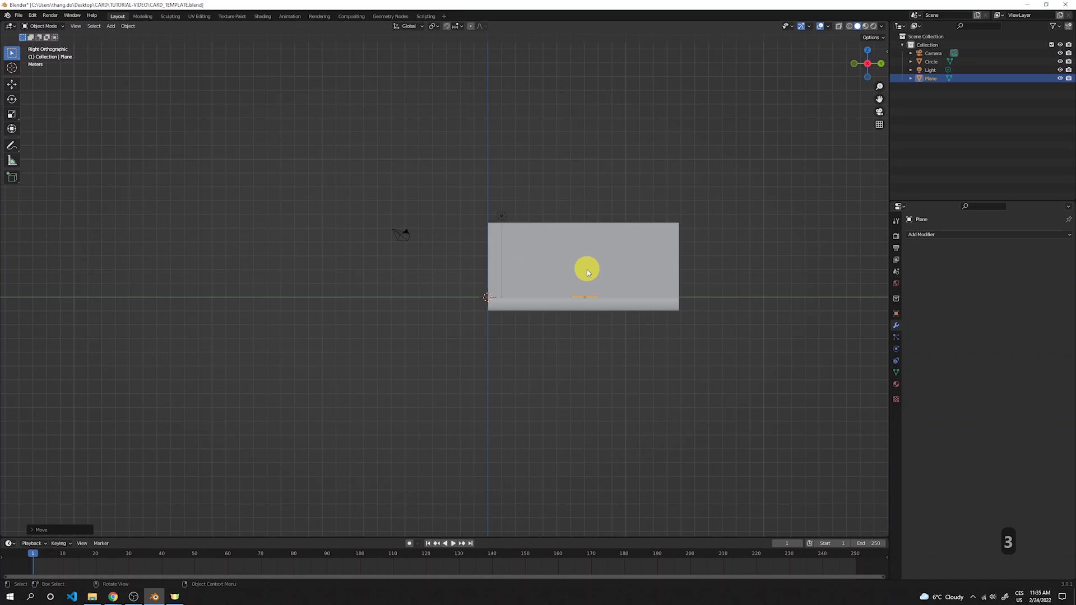
scroll(587, 270, "up", 6)
middle_click_drag(642, 251, 482, 358, "shift")
scroll(482, 358, "up", 1)
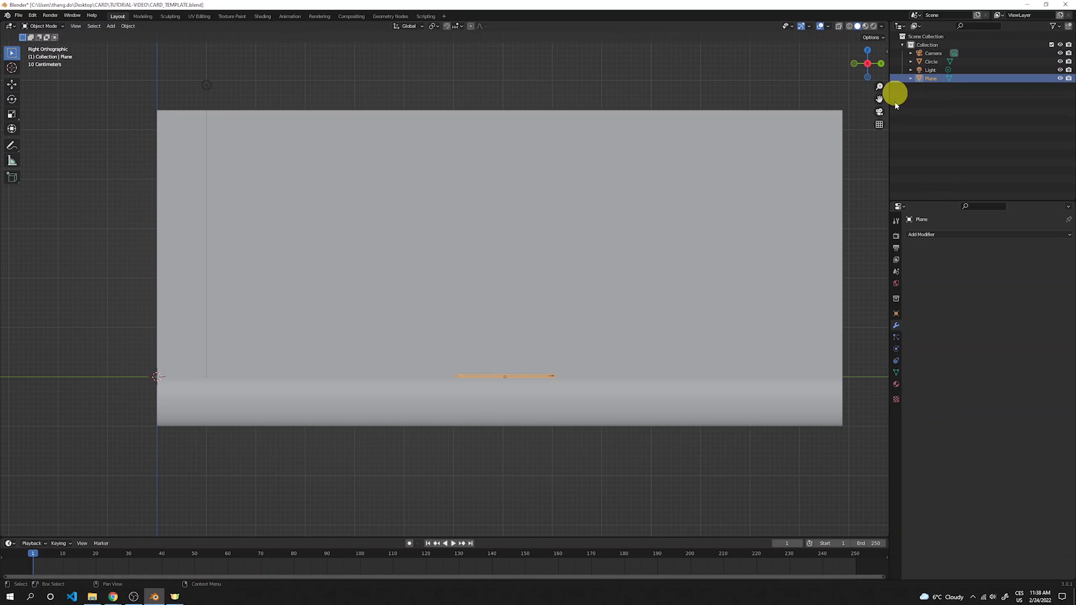
key("r")
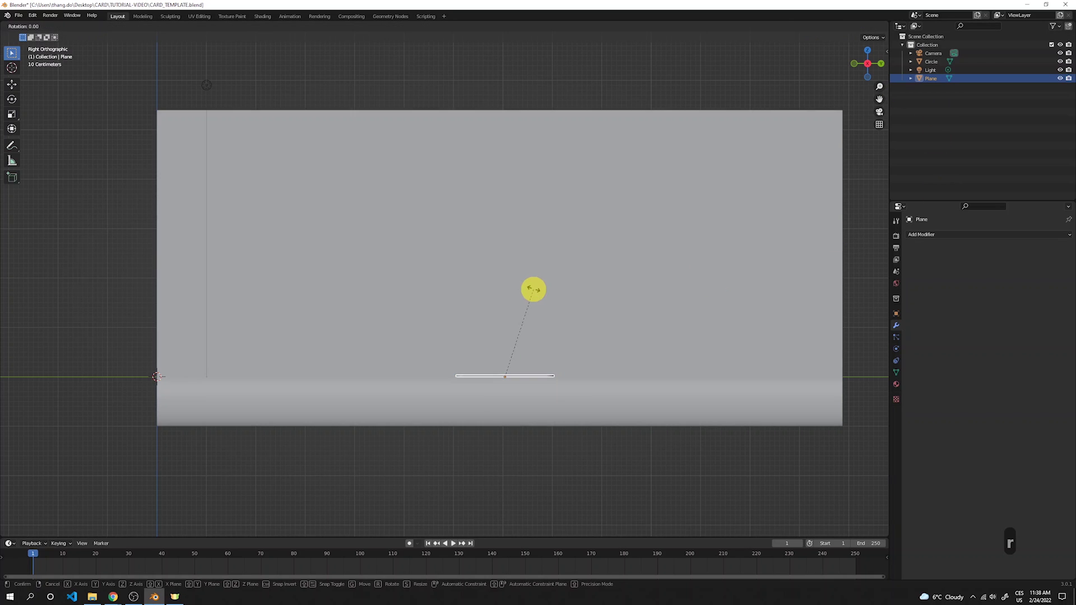
key("x")
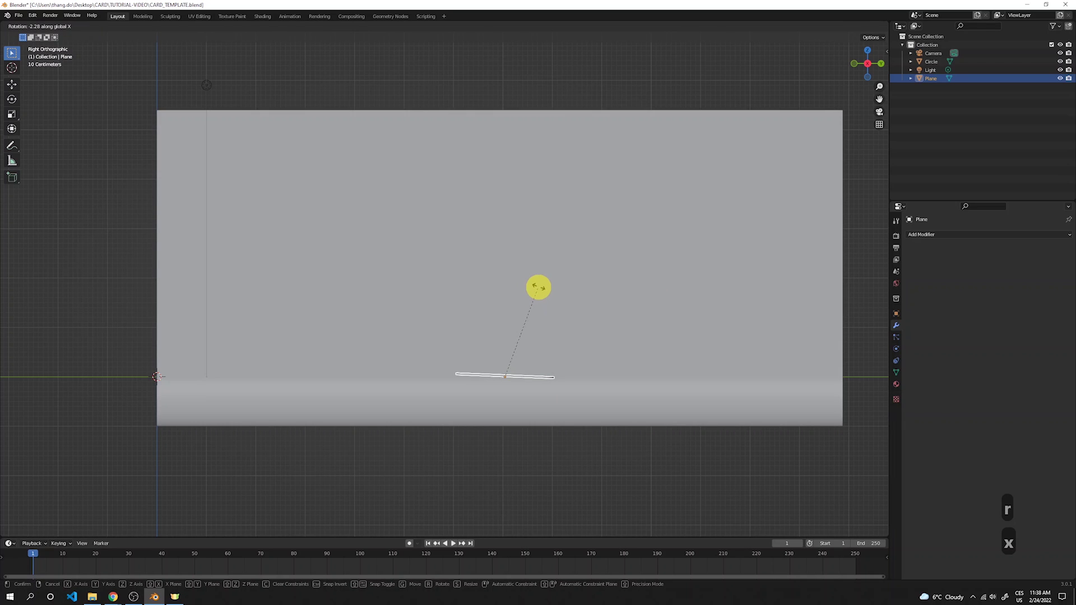
type("90")
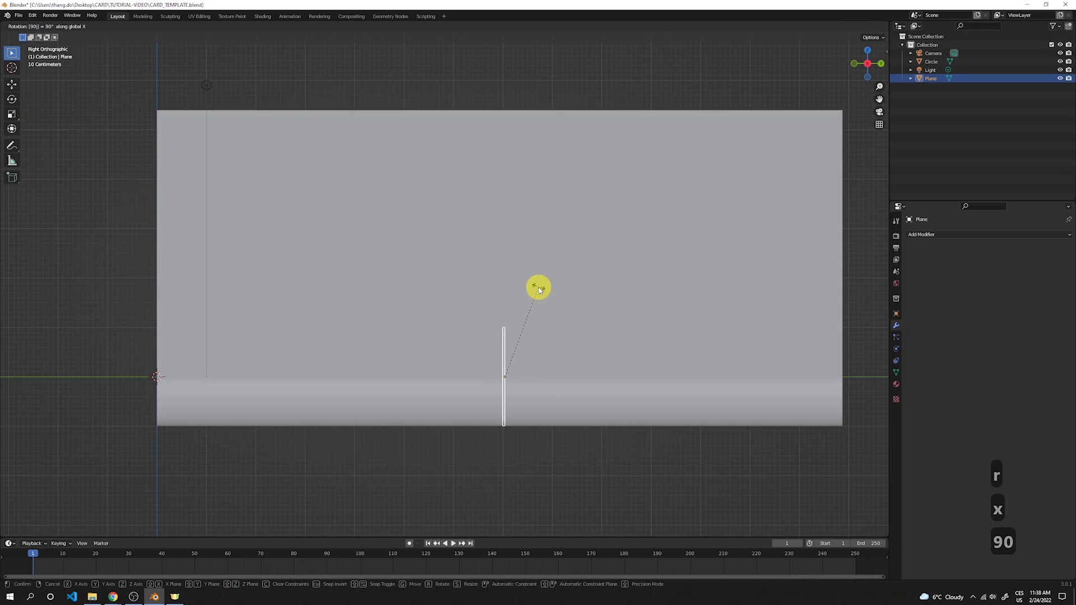
key("Return")
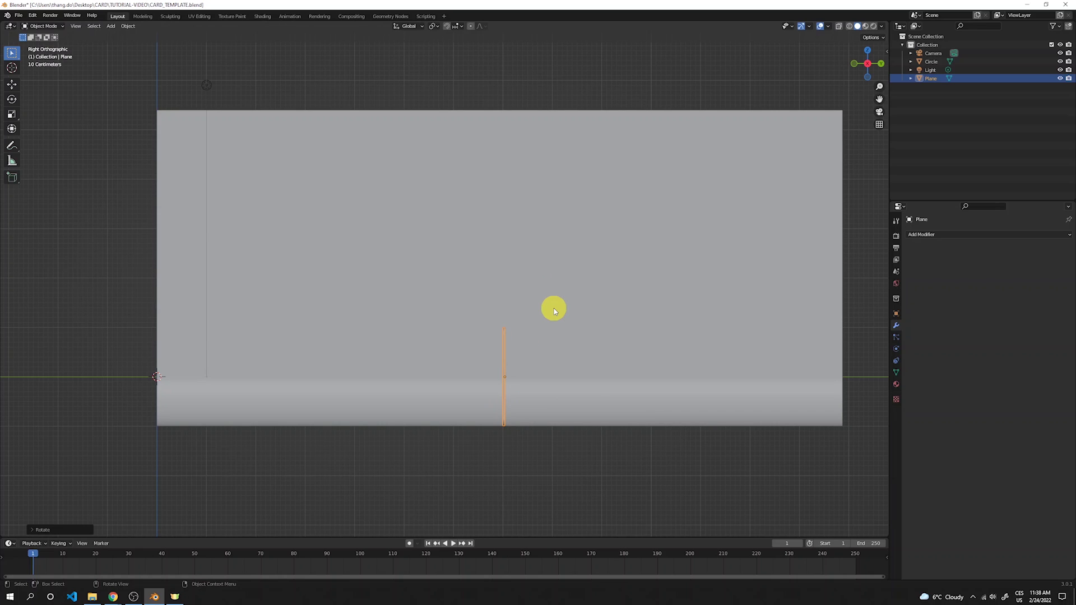
type("rz90")
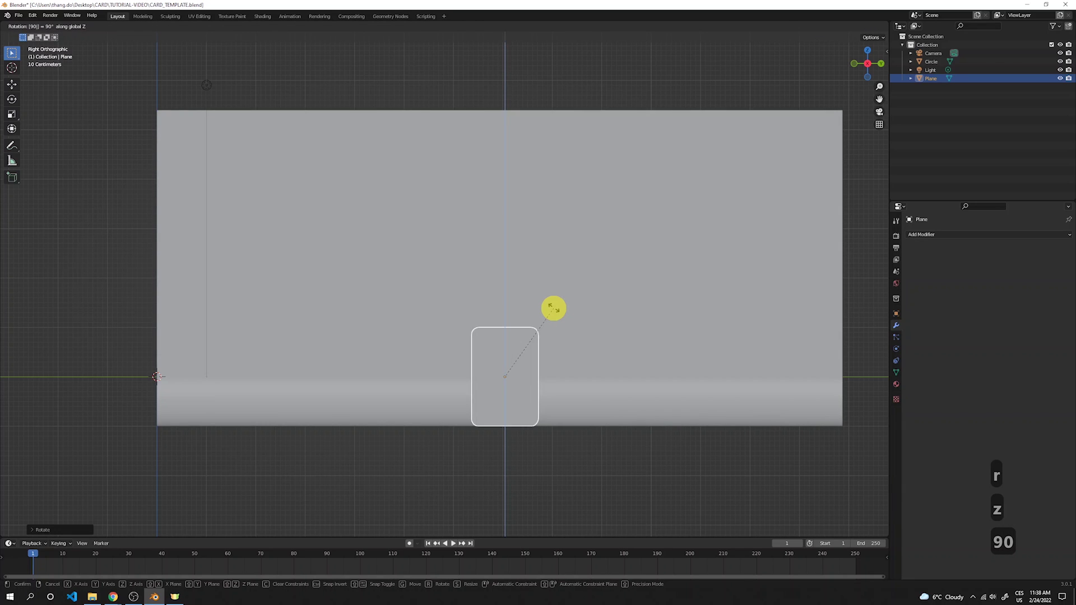
key("Return")
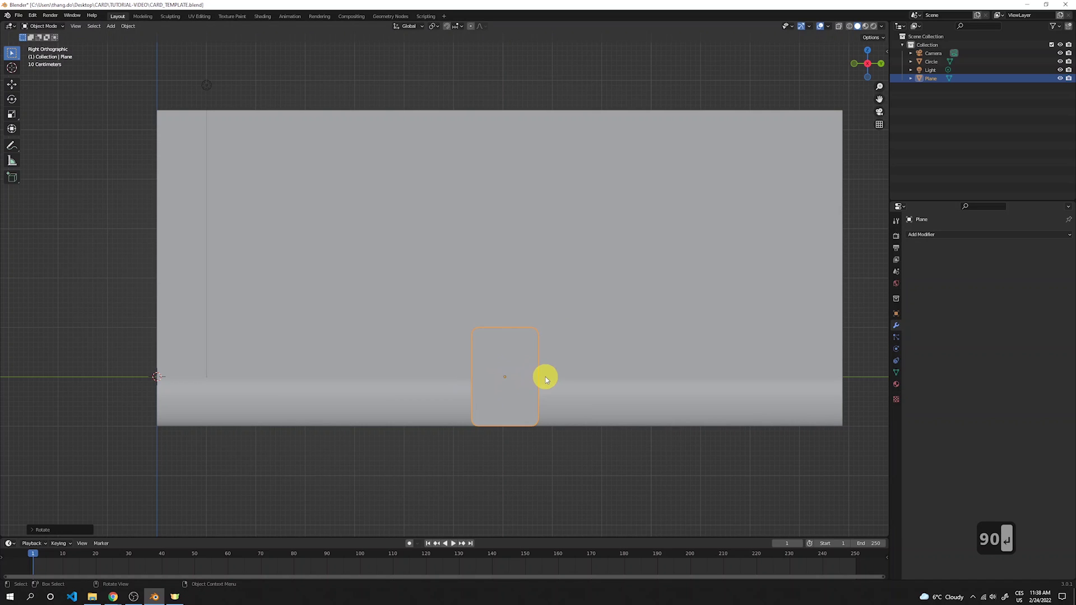
Step: In right view, raise the upright card so it hovers above the backdrop floor
key("g")
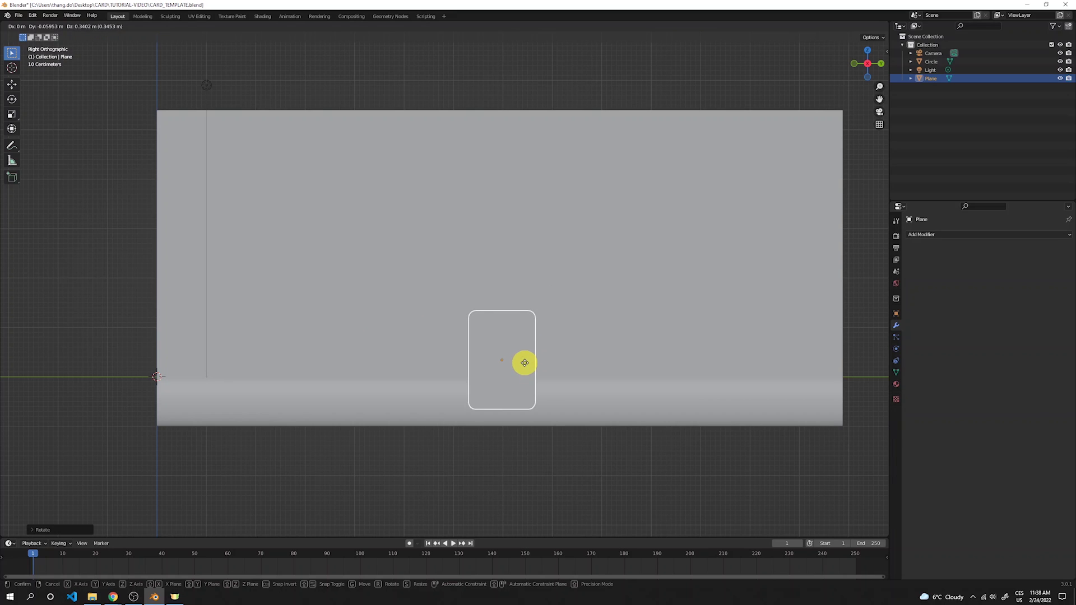
left_click(527, 350)
mouse_move(527, 350)
middle_mouse_down()
mouse_move(601, 353)
mouse_move(539, 353)
middle_mouse_up()
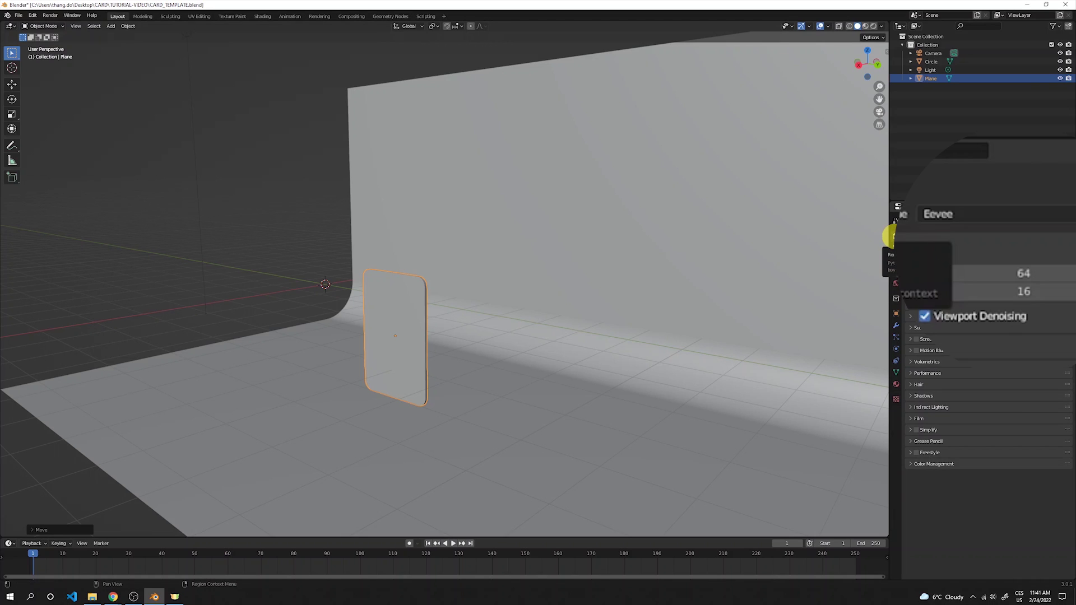
Step: Set the scene's render engine to Cycles
left_click(1062, 214)
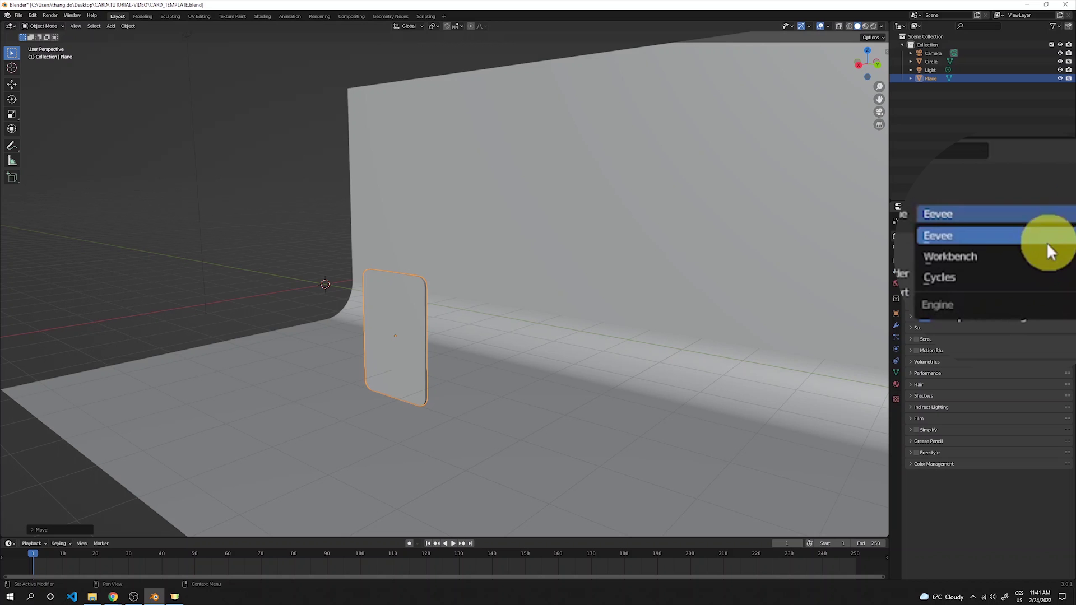
left_click(1024, 276)
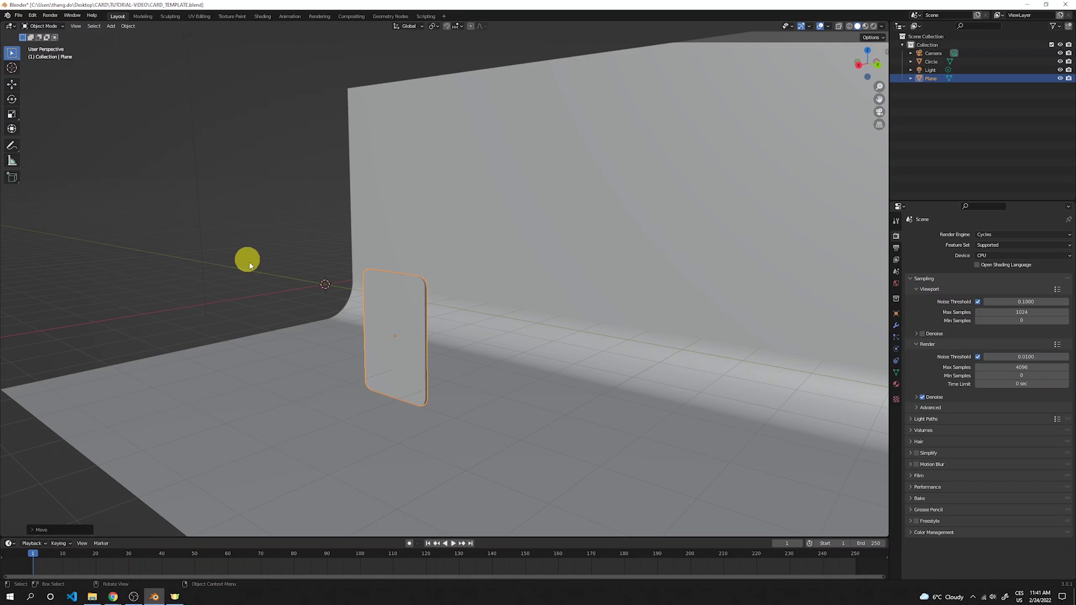
Step: Add a new plane and, in top view, center it over the card
middle_click_drag(245, 258, 264, 267)
scroll(264, 269, "down", 5)
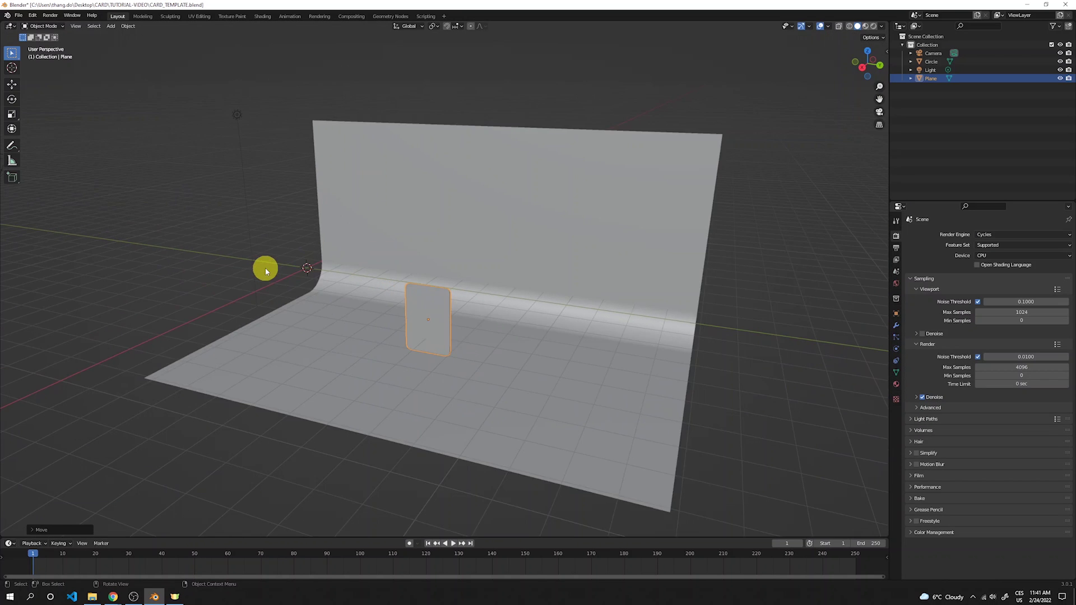
scroll(292, 277, "down", 1)
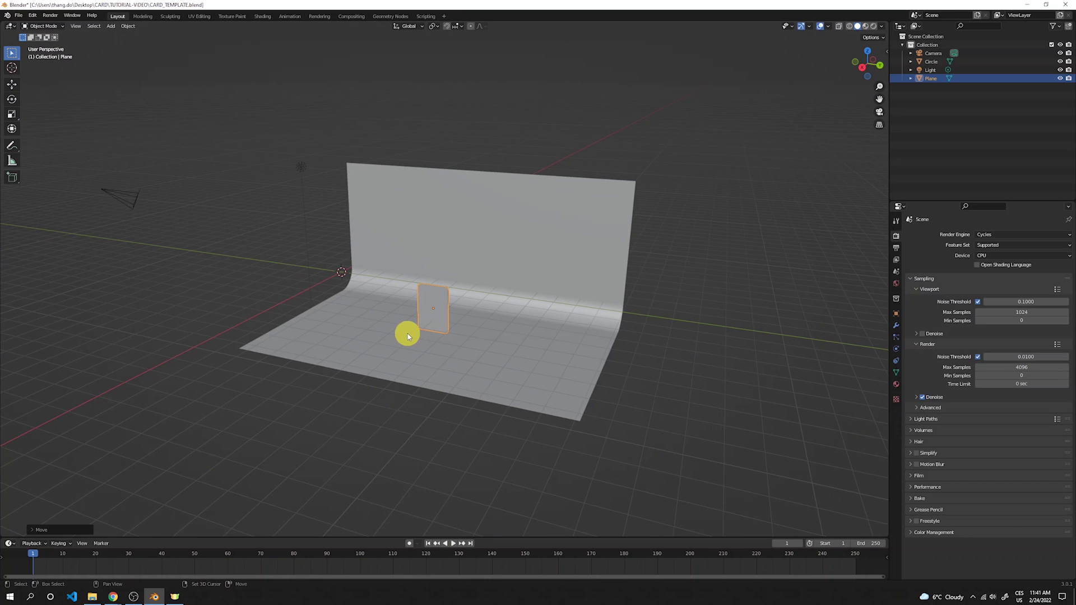
key("shift+a")
mouse_move(405, 334)
left_click(443, 333)
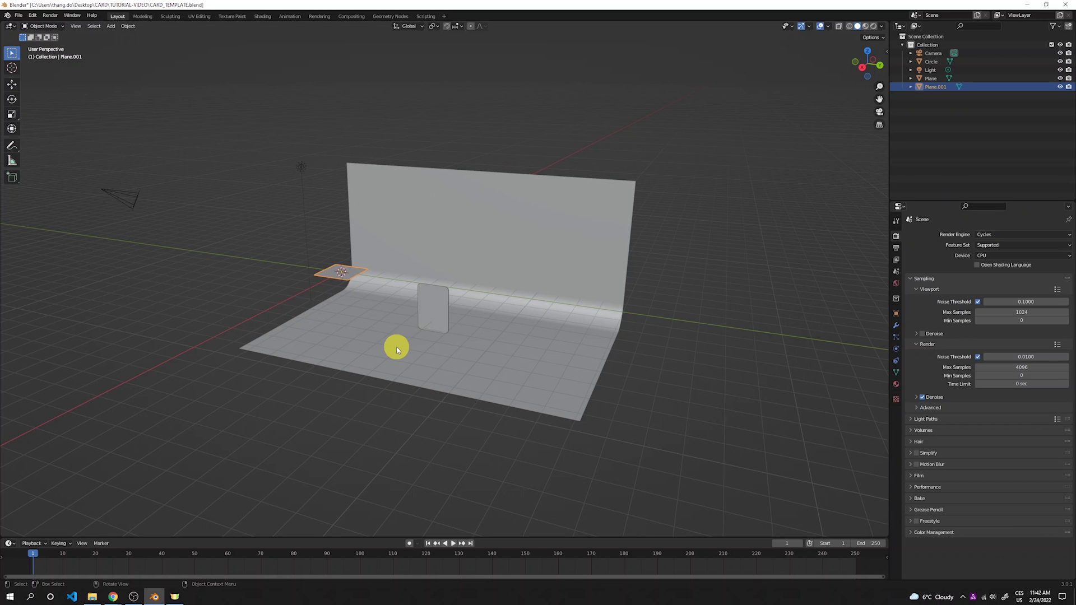
key("KP_7")
key("g")
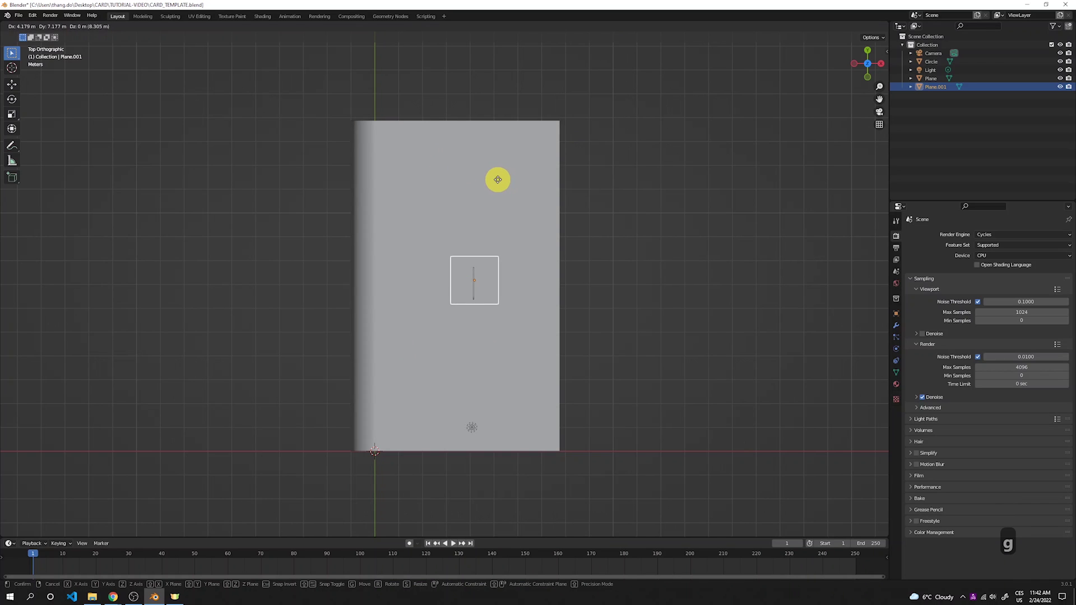
left_click(498, 180)
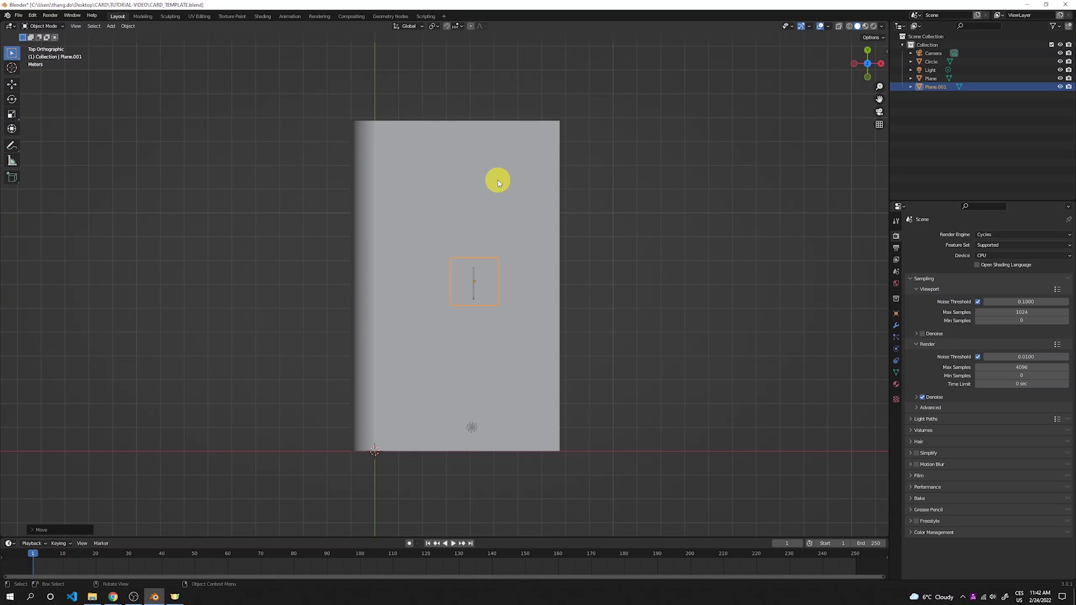
Step: In front view, raise the new plane high above the card as an overhead light panel
key("1")
key("g")
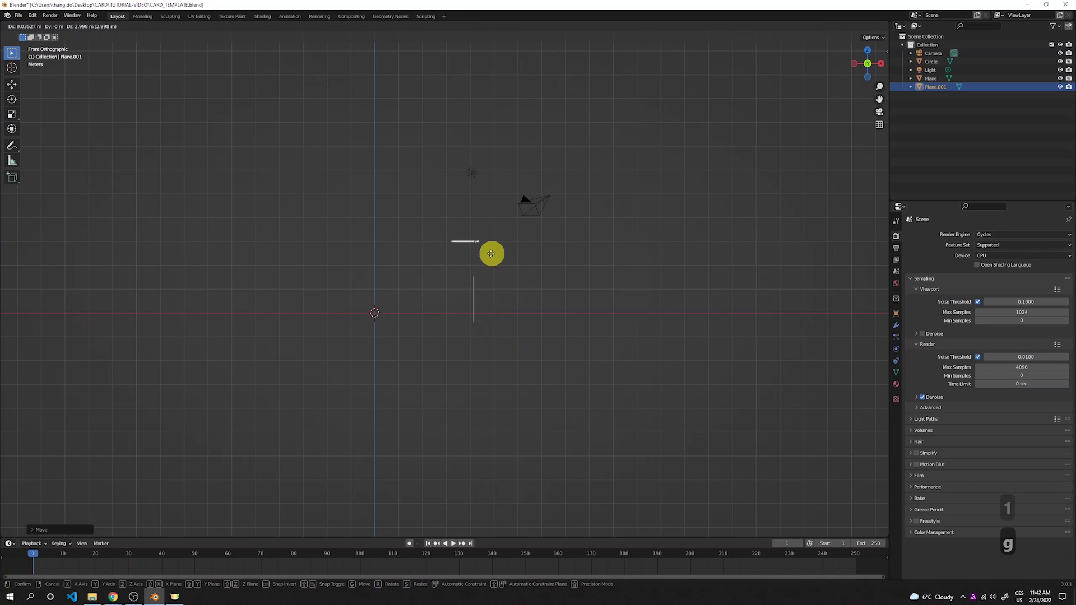
left_click(491, 204)
Step: Delete the scene's default light
middle_click_drag(649, 137, 604, 160)
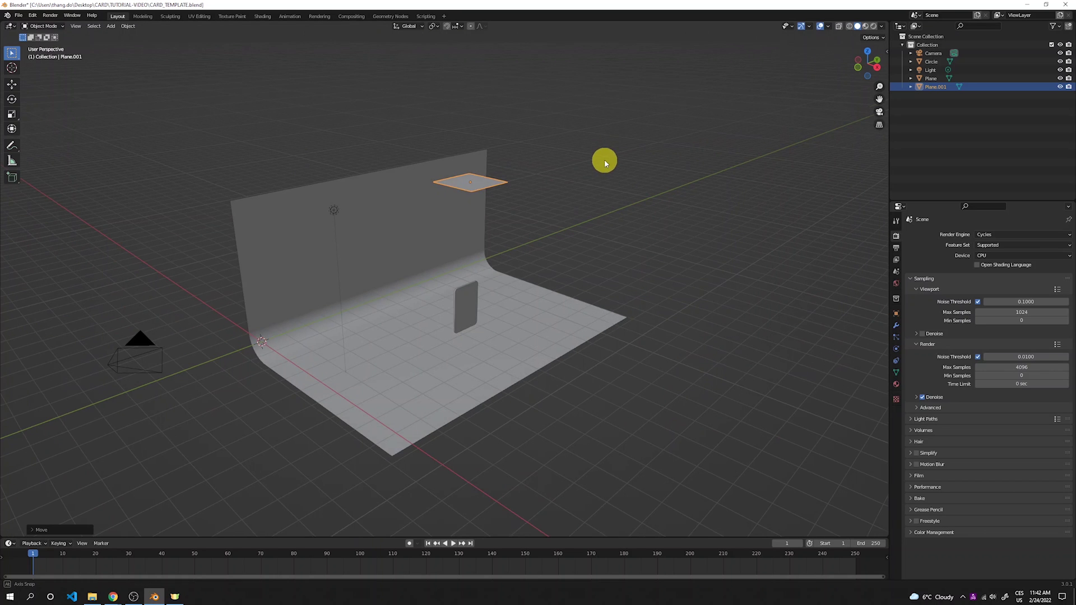
middle_click_drag(529, 174, 528, 175)
middle_click_drag(495, 163, 528, 173)
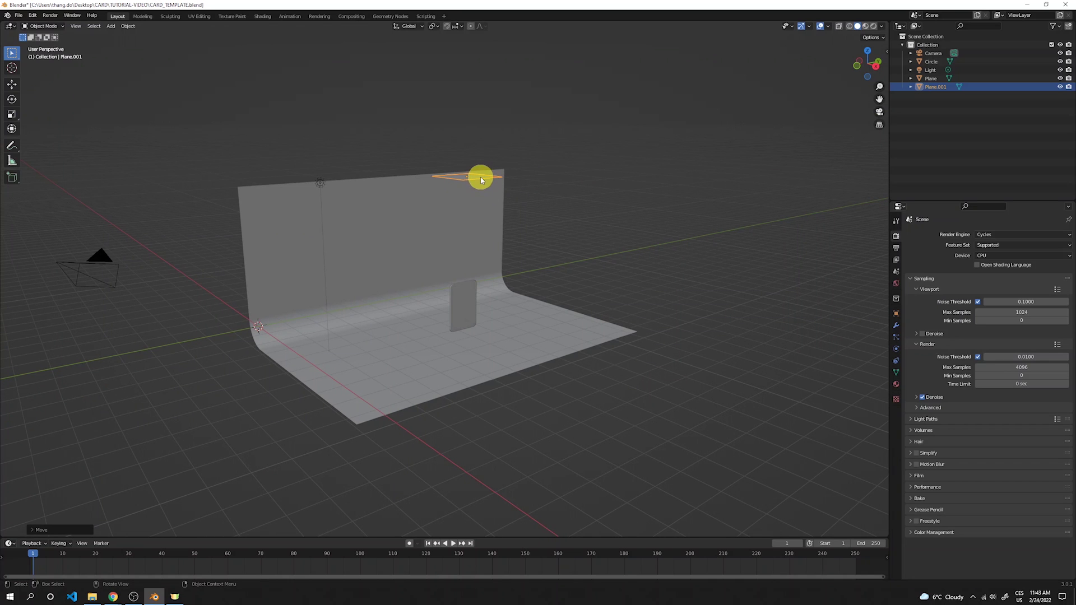
left_click(320, 182)
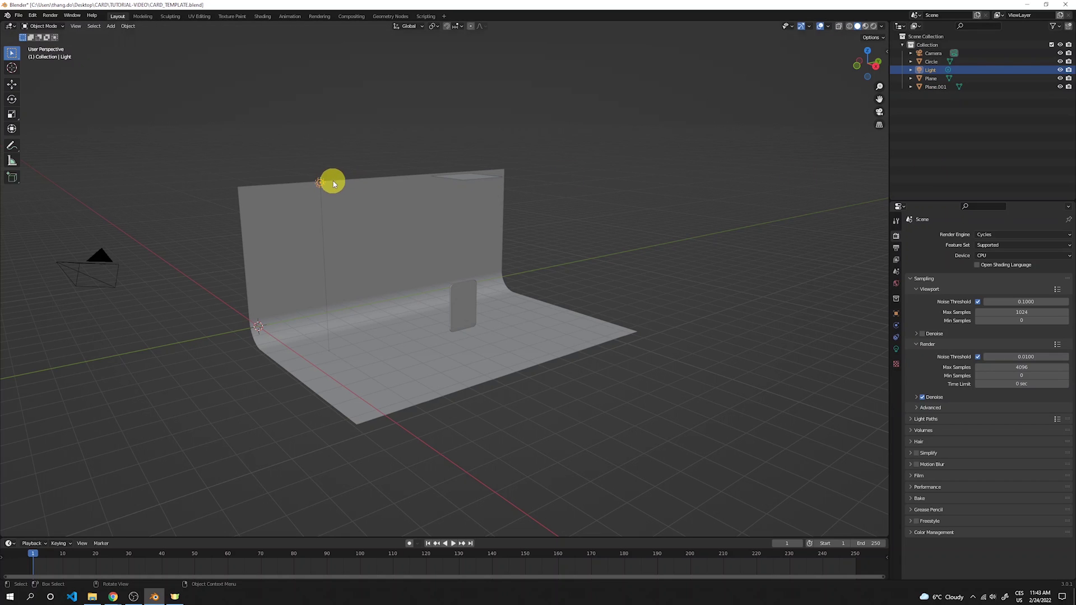
key("x")
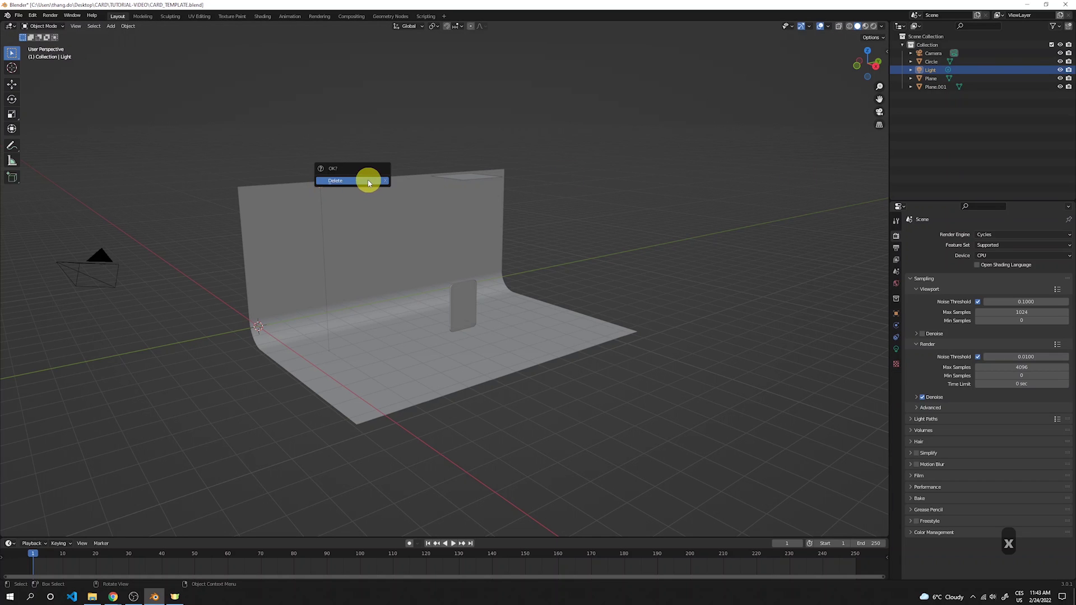
left_click(368, 181)
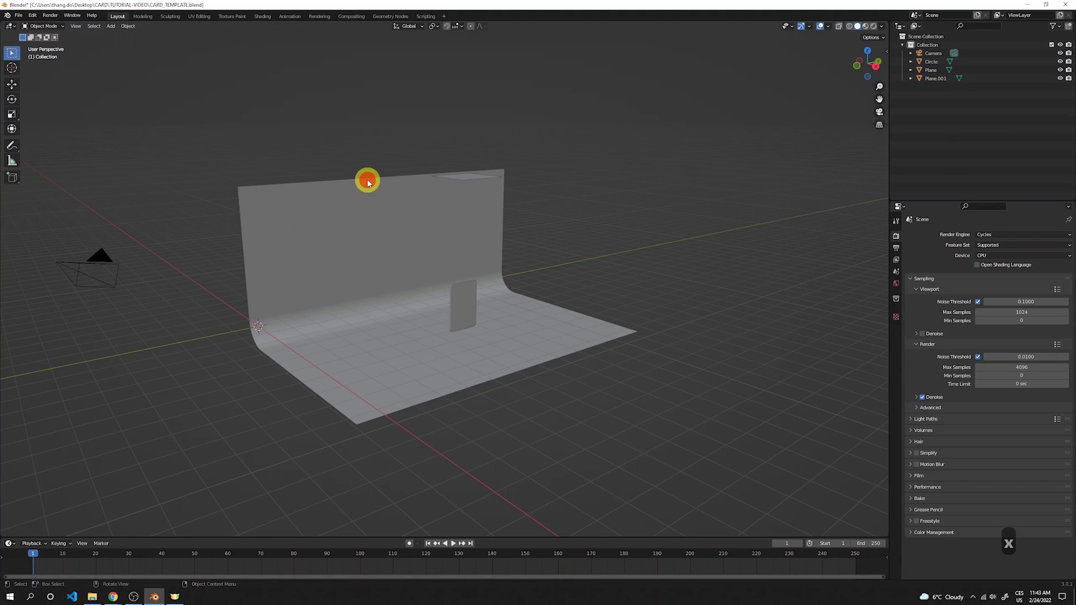
Step: Give the overhead plane a new material named Light1
left_click(476, 178)
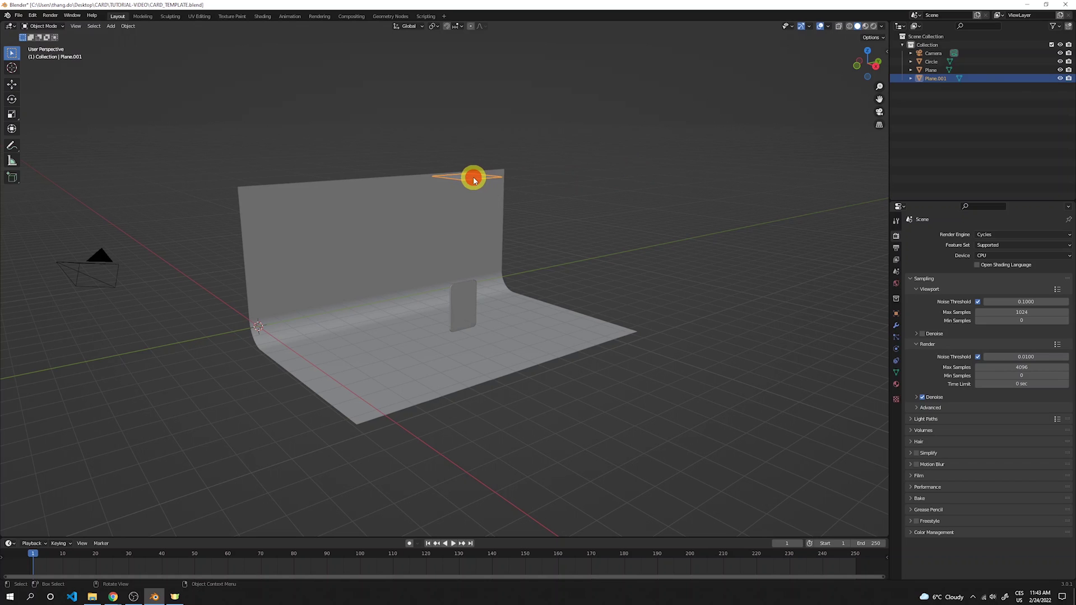
left_click(896, 384)
left_click(988, 275)
double_click(988, 274)
type("Light1")
key("Return")
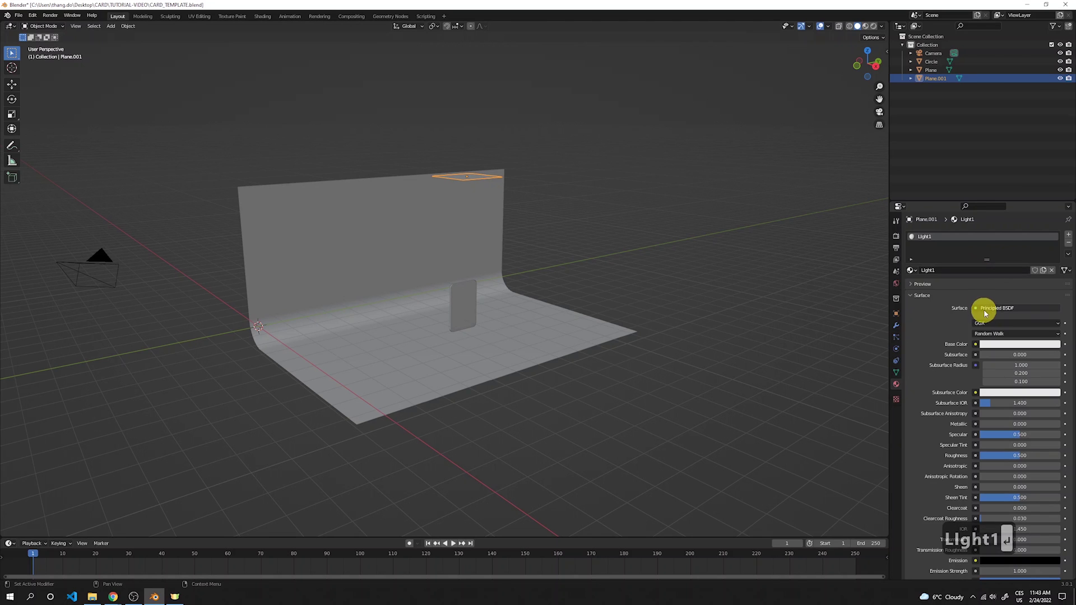
Step: Change the Light1 surface to an Emission shader with strength 30 and preview the lighting in rendered shading
left_click(1018, 266)
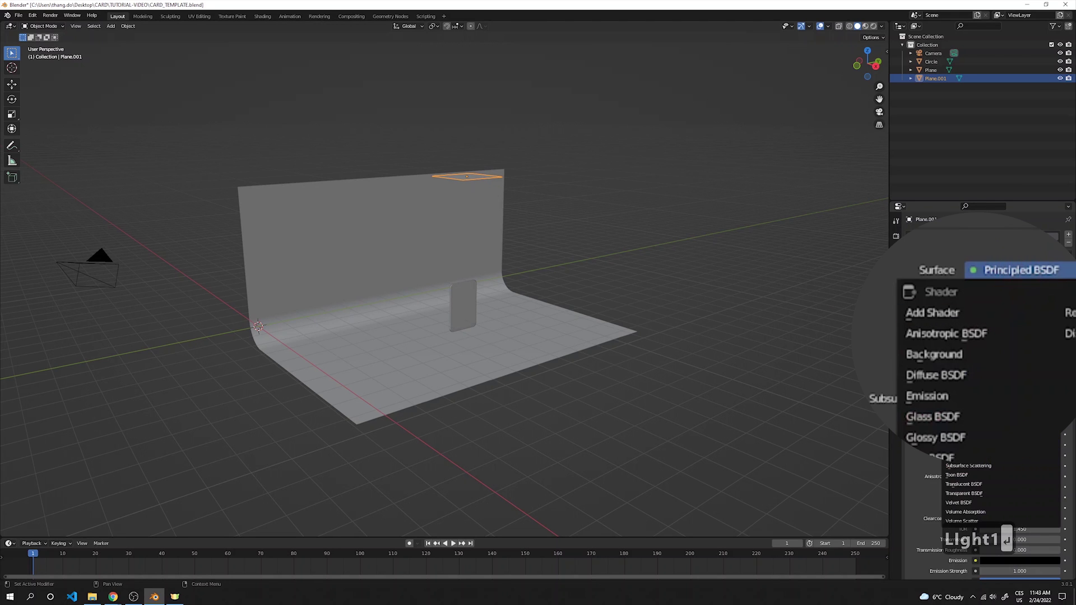
left_click(938, 392)
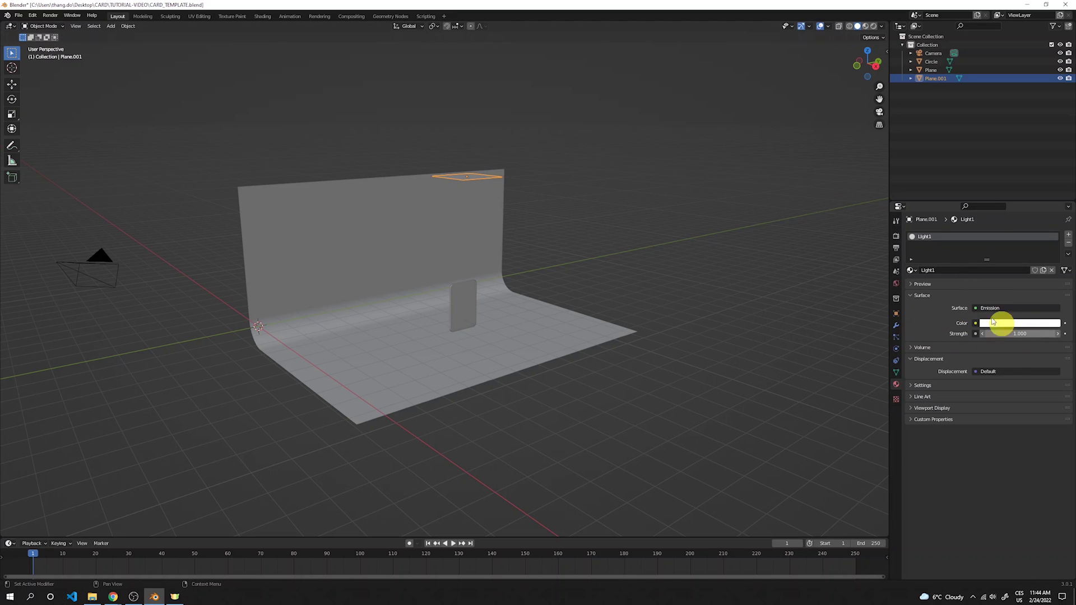
left_click(873, 27)
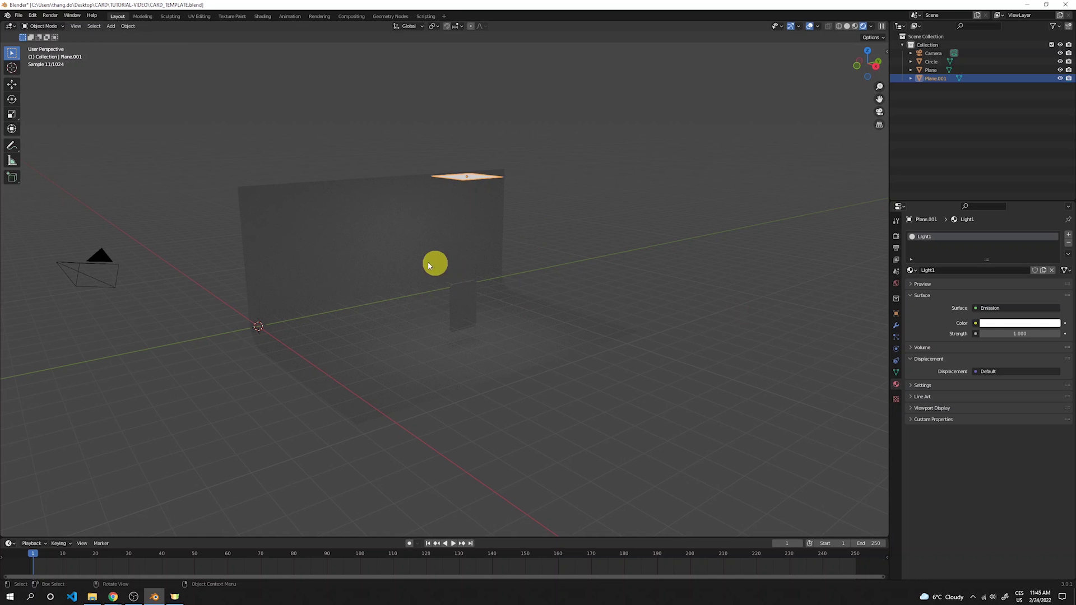
scroll(421, 263, "up", 1)
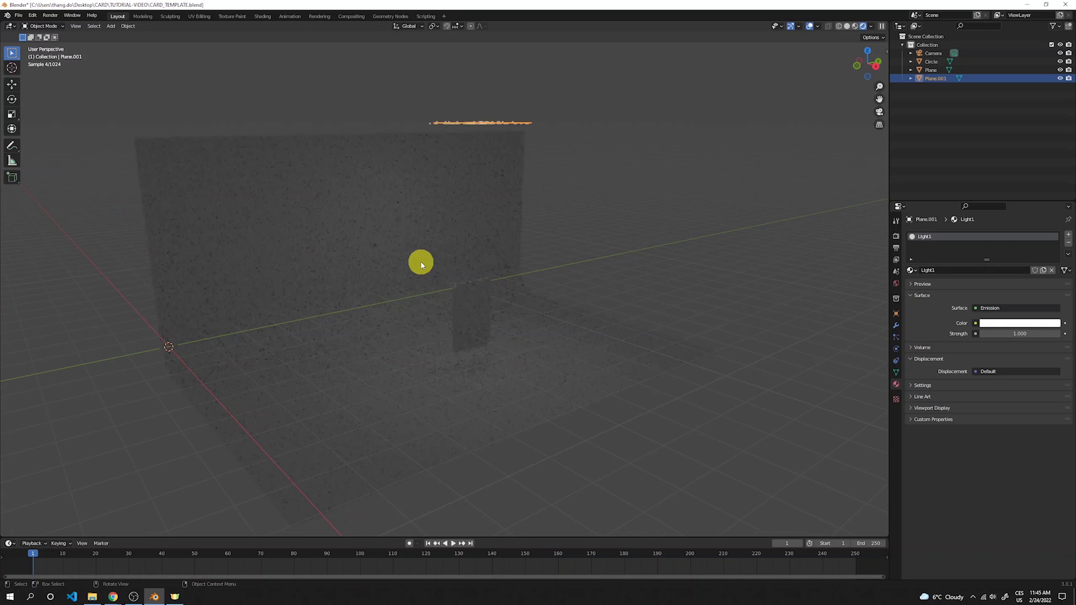
left_click(1009, 334)
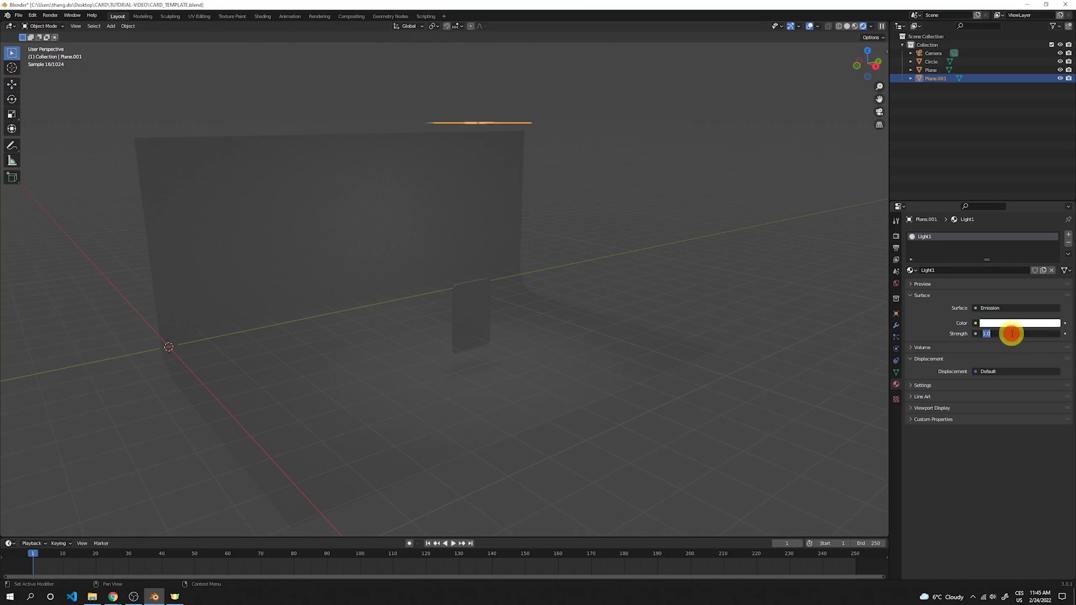
type("30")
key("Return")
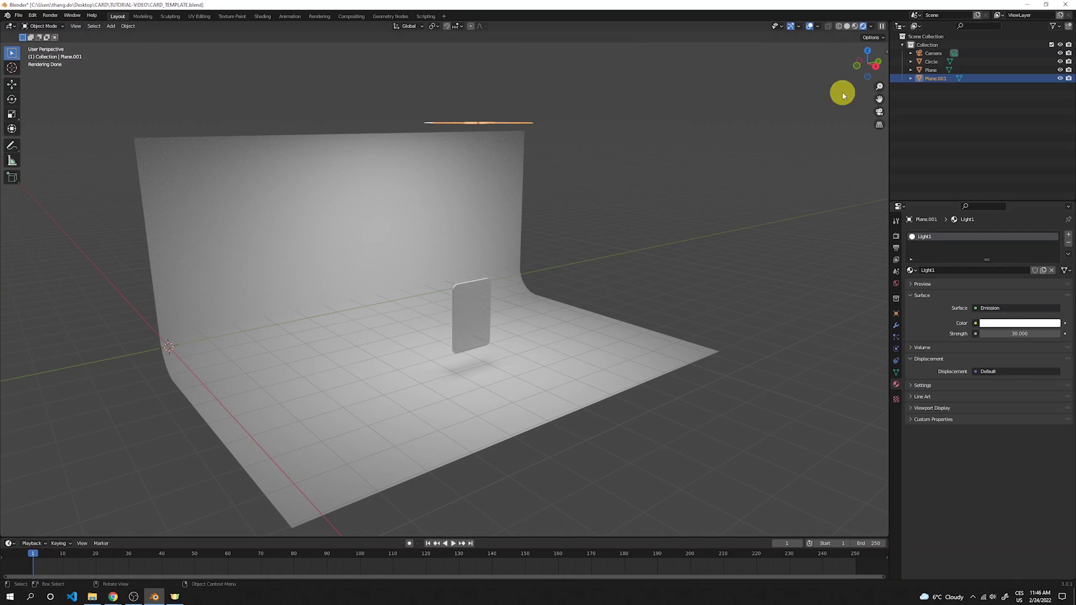
Step: Back in solid shading, add another plane and, in top view, place it at the backdrop's near short edge, in line with the overhead panel
left_click(846, 25)
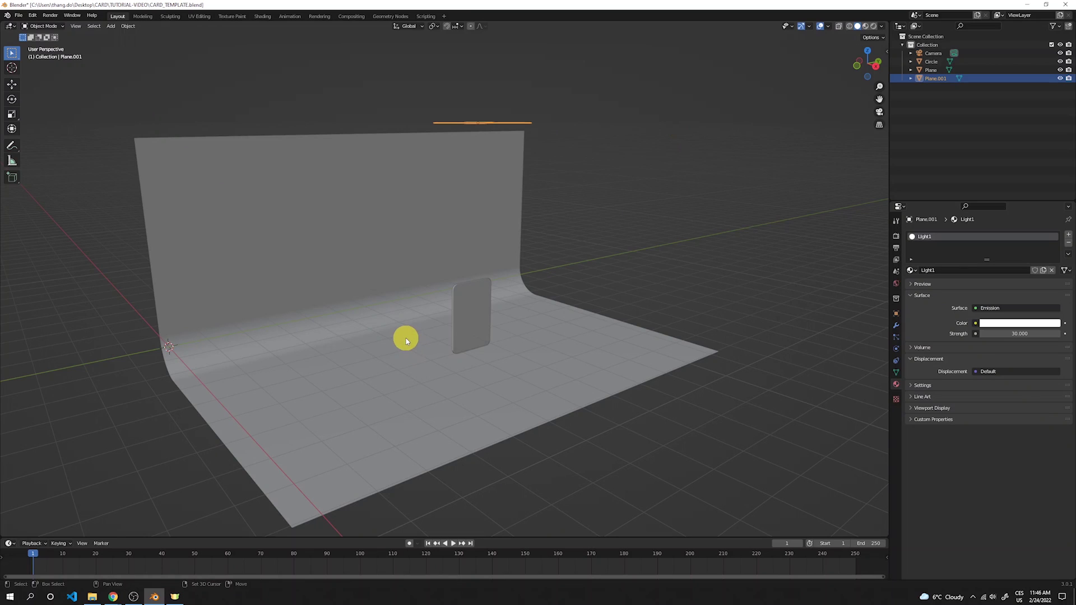
key("shift+a")
left_click(511, 325)
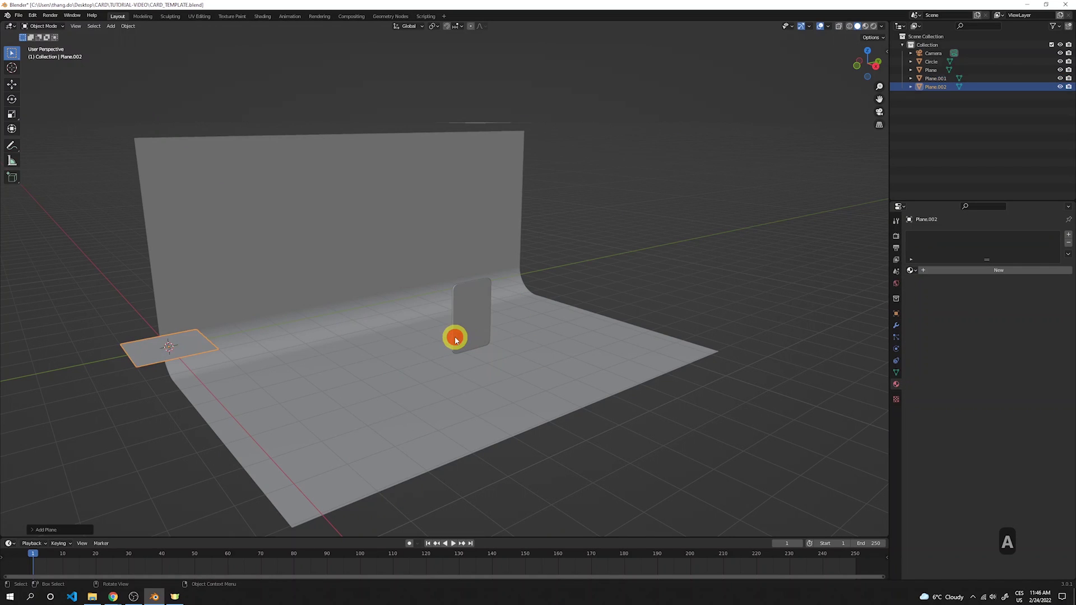
key("alt+Tab")
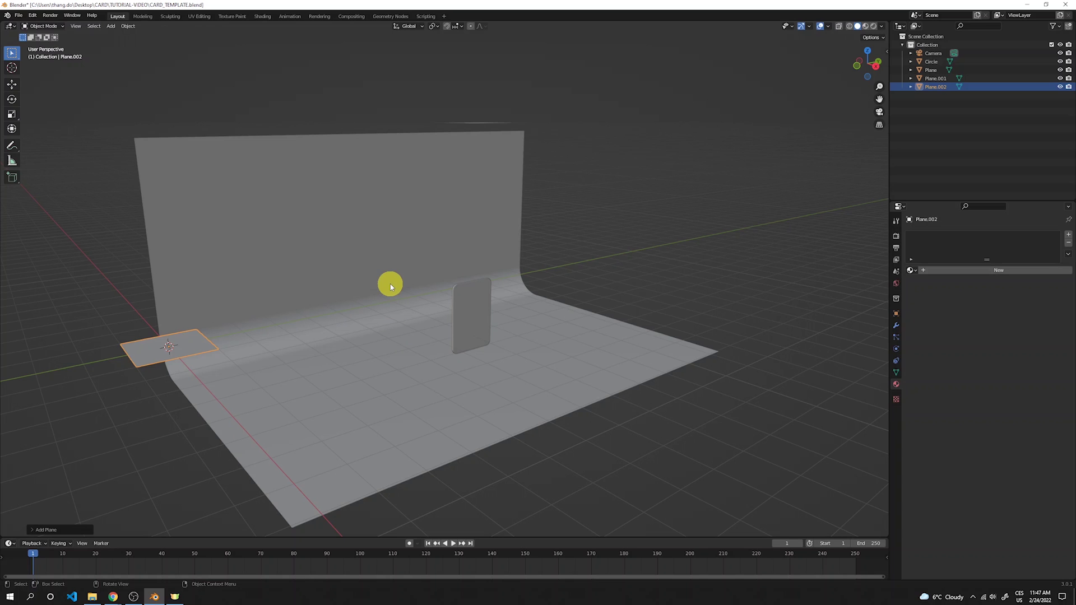
key("7")
key("g")
left_click(530, 408)
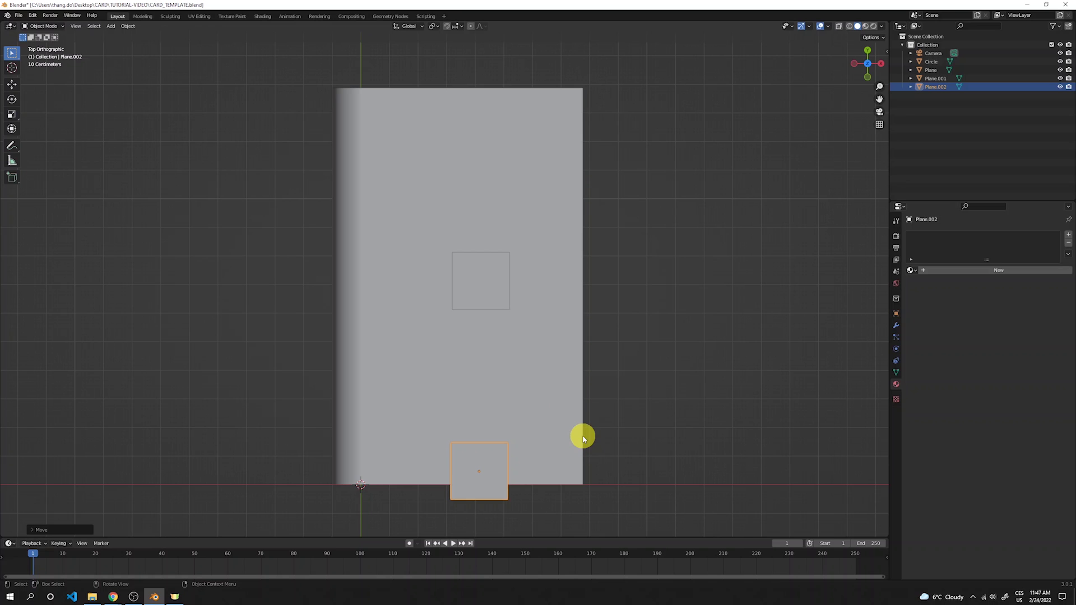
Step: Stand the new side plane upright by rotating it 90 degrees about the X axis
key("1")
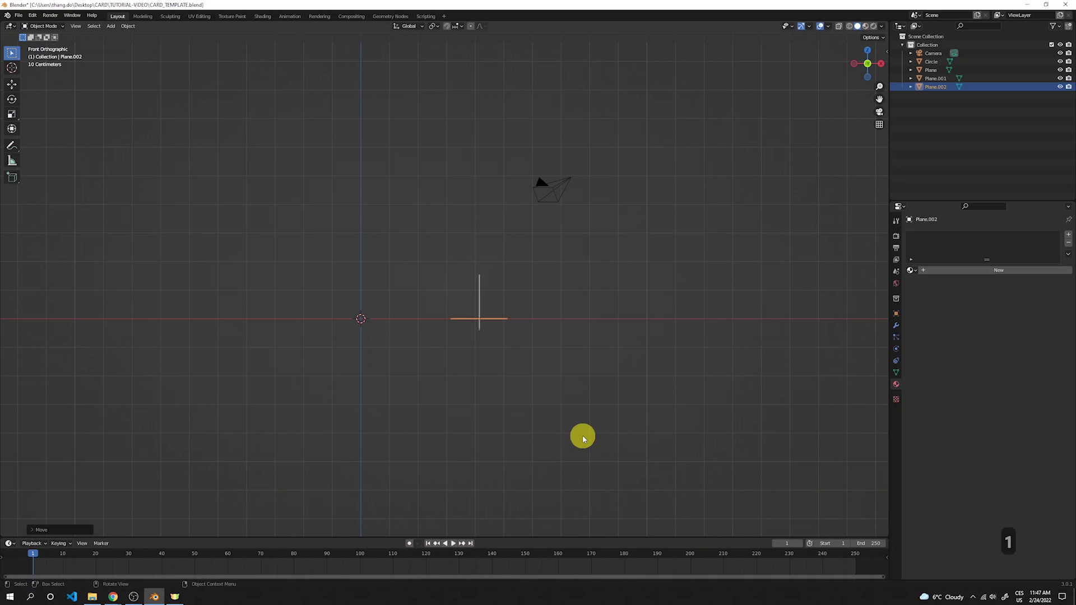
key("r")
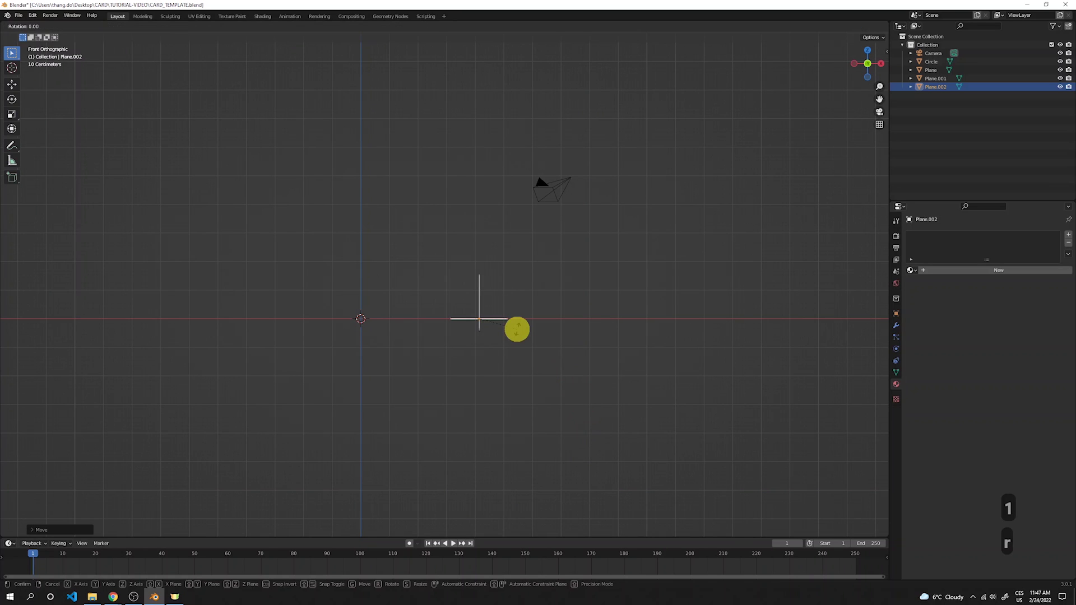
type("x90")
left_click(516, 329)
middle_click_drag(516, 329, 327, 298)
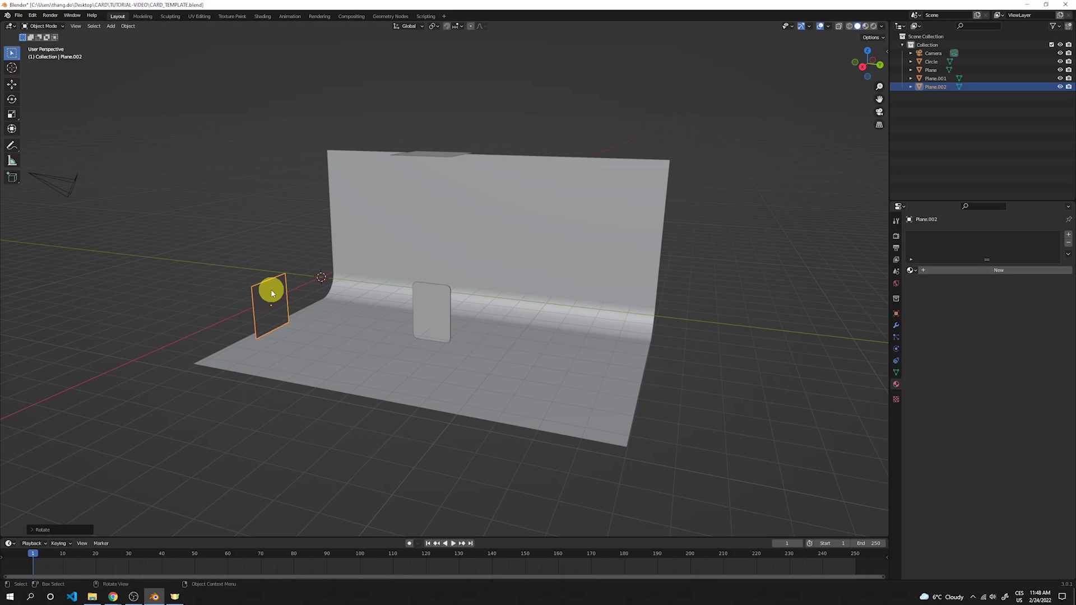
Step: Duplicate the upright side plane about 13.1 m along the Y axis to the opposite end of the backdrop
key("shift+d")
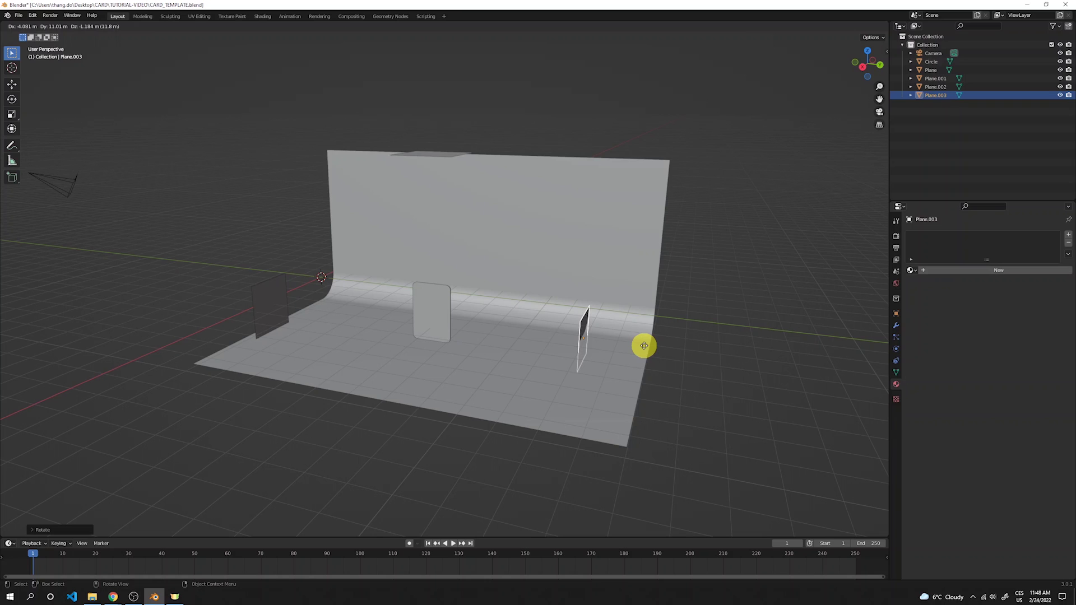
key("y")
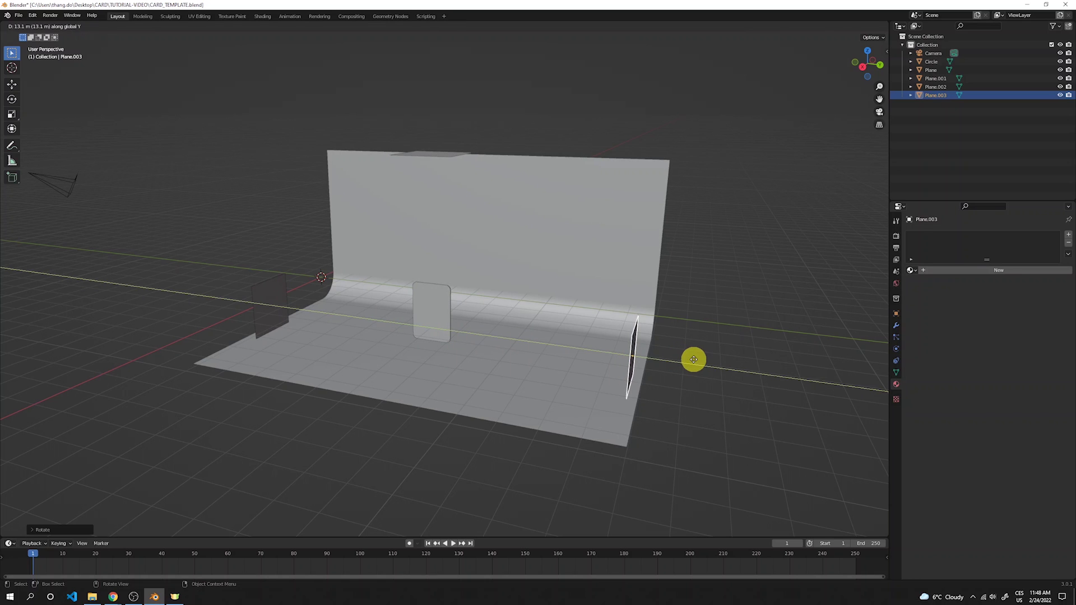
left_click(694, 360)
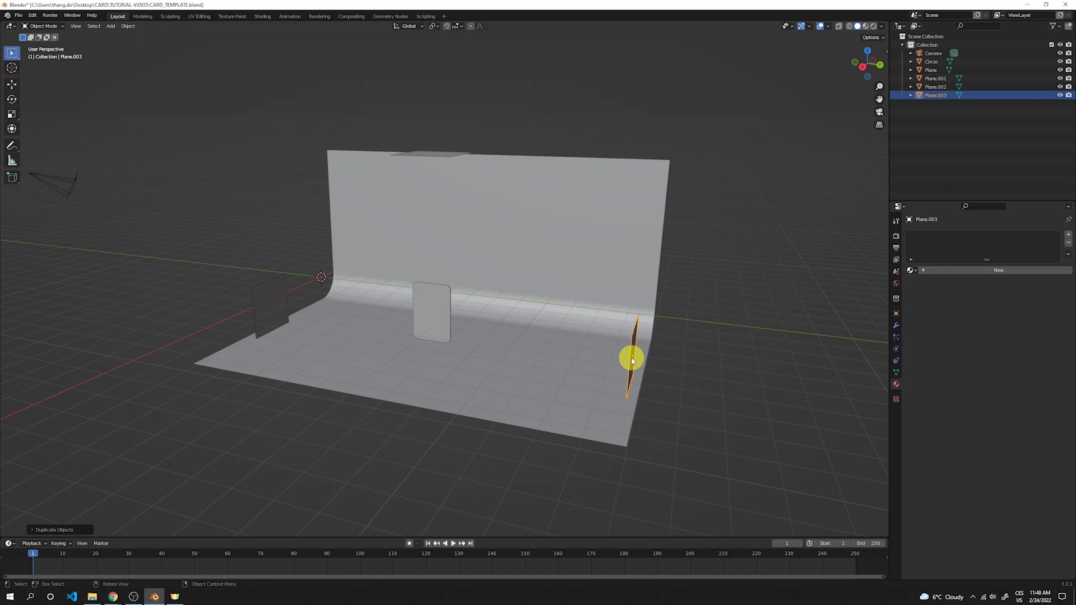
Step: Give the duplicated side plane a new material named Light2
left_click(897, 275)
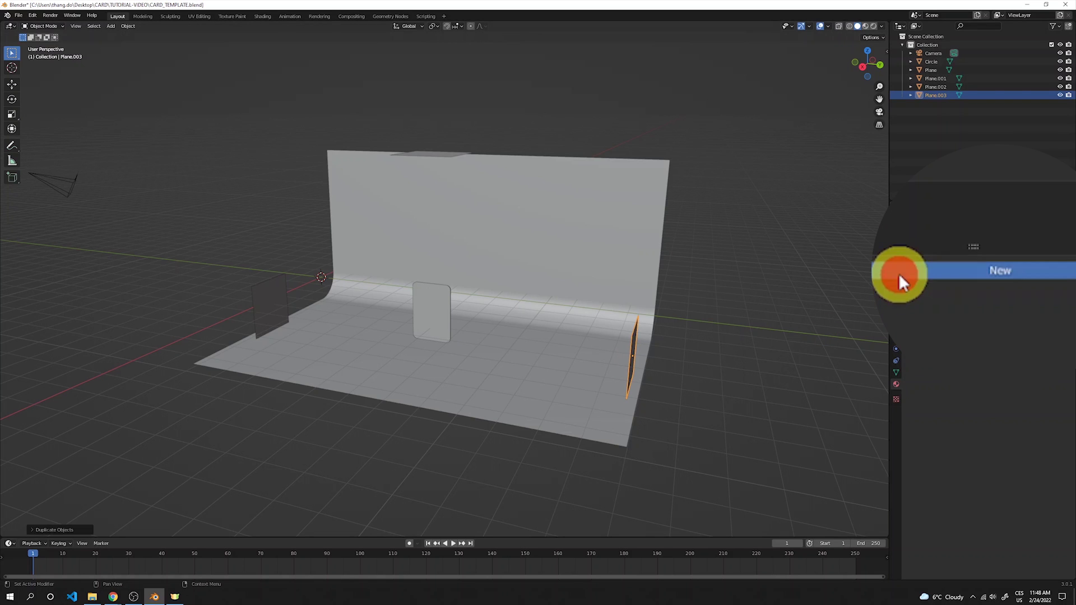
left_click(956, 250)
type("Ligh")
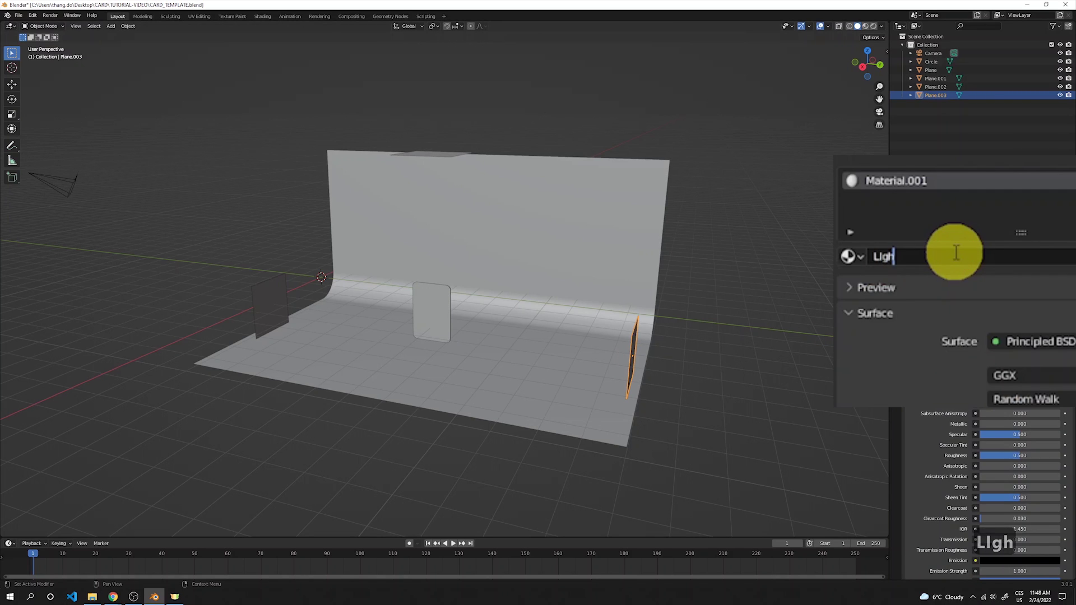
key("Return")
Step: Change the Light2 surface to an Emission shader with strength 15
left_click(998, 308)
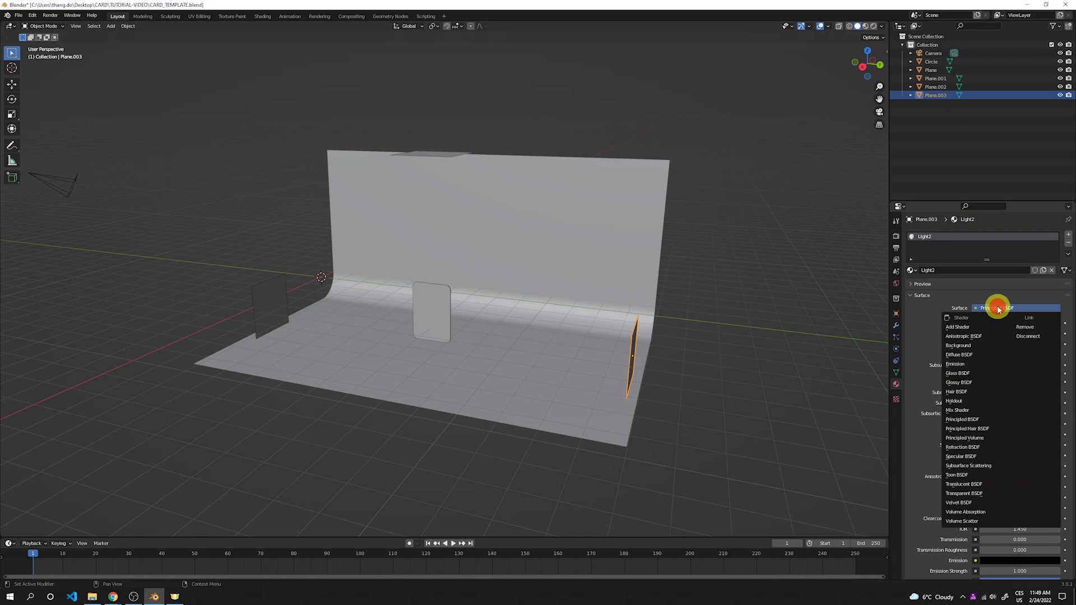
left_click(955, 364)
left_click(1049, 337)
type("15")
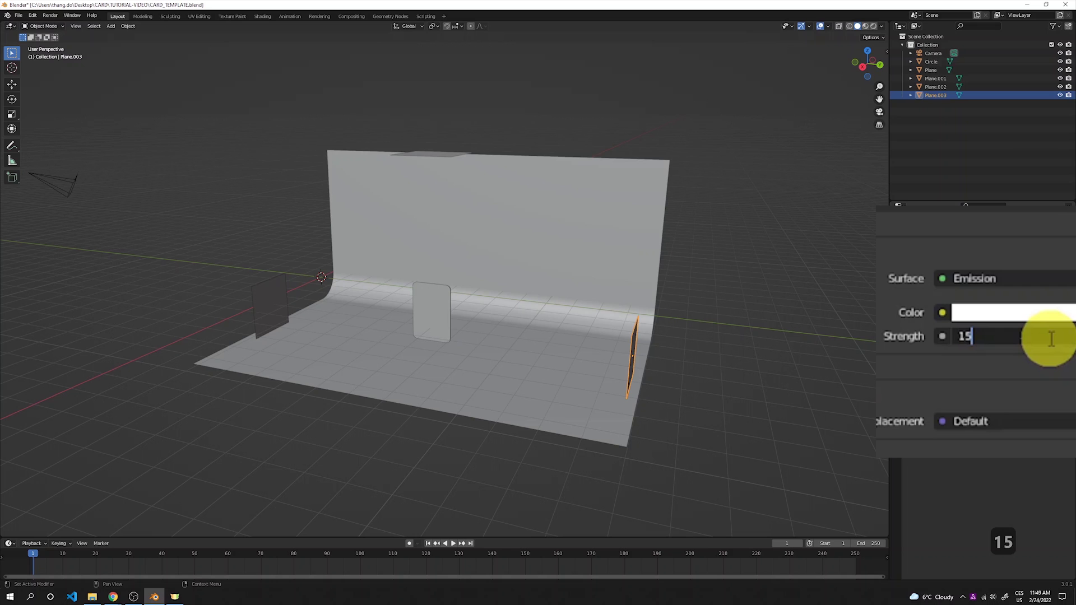
key("Return")
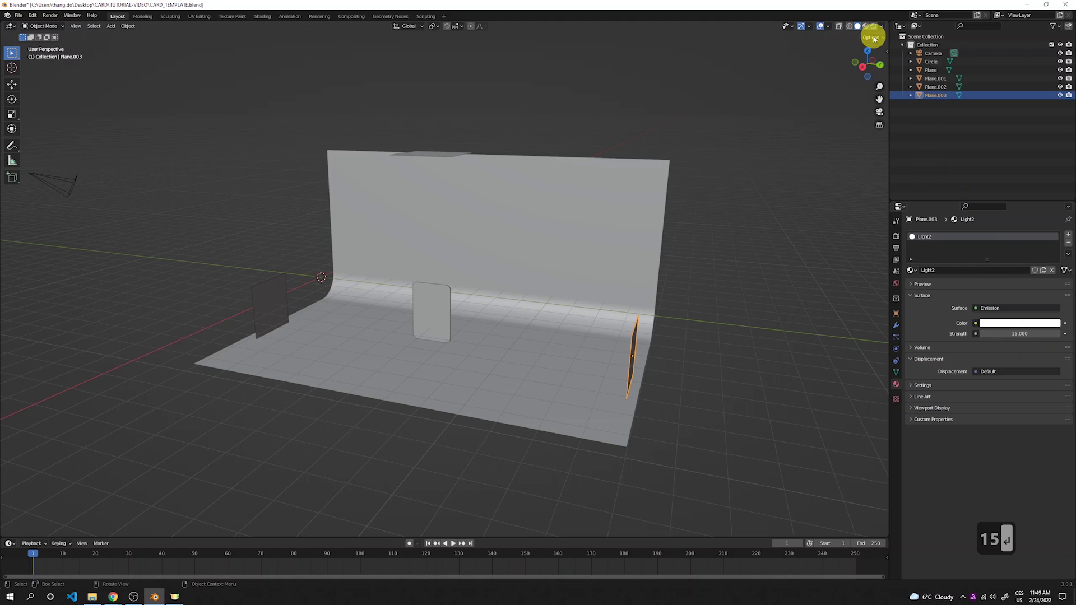
Step: Preview the scene in rendered shading and set the Light2 emission color to a saturated blue
left_click(873, 26)
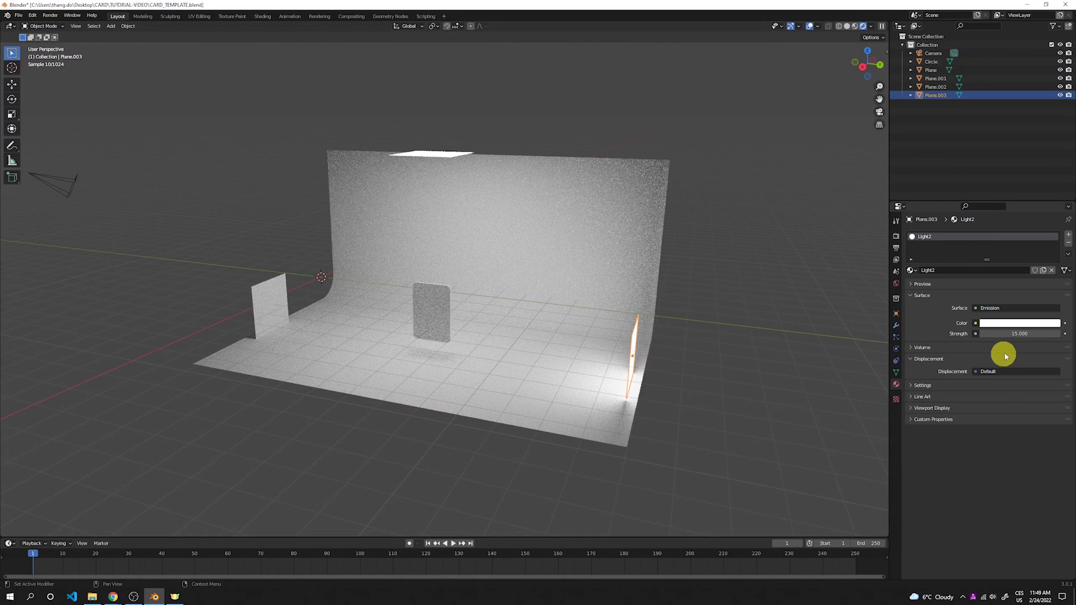
left_click(1020, 325)
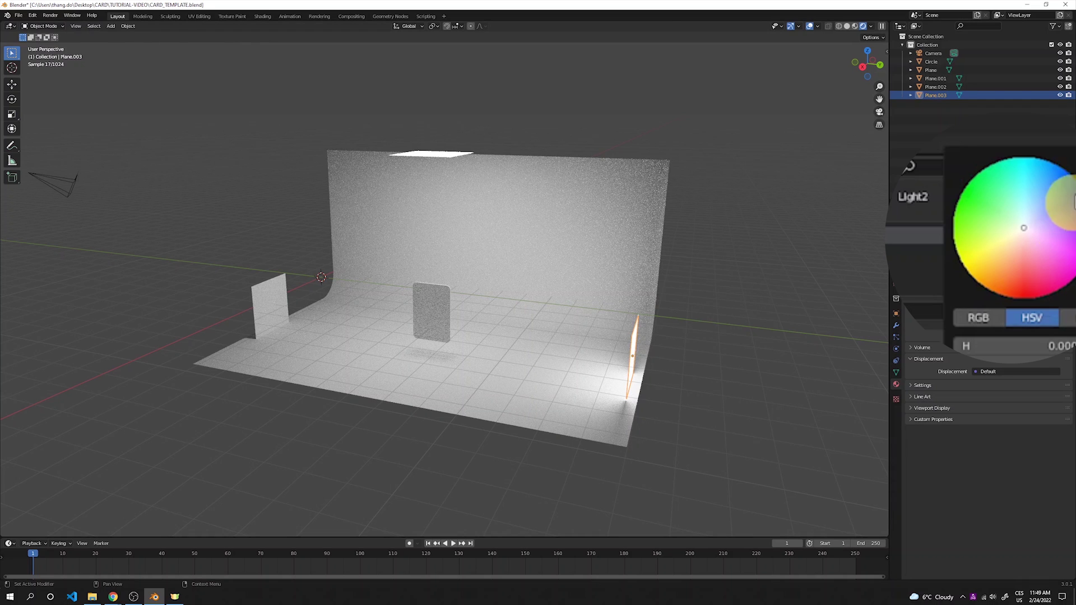
left_click_drag(1065, 186, 1059, 175)
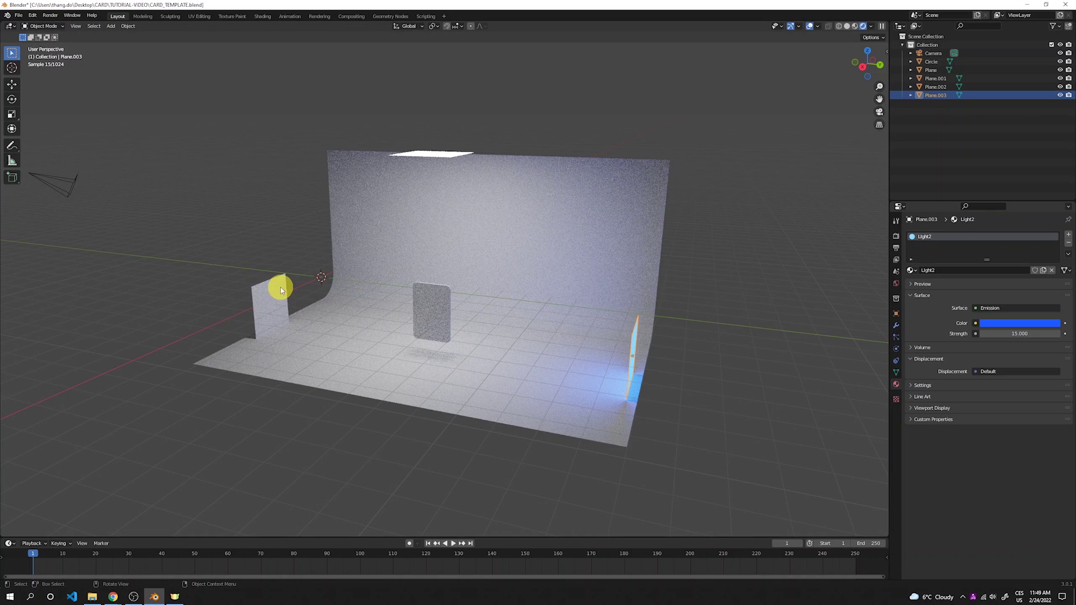
Step: Give the original side plane a new material named Light3 with an Emission surface
left_click(281, 289)
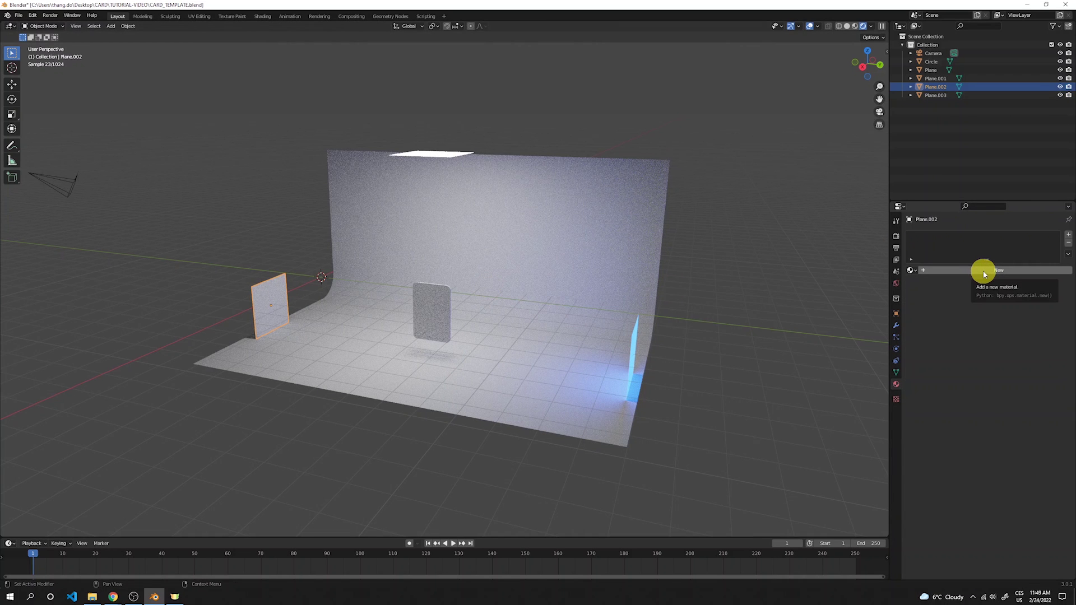
left_click(984, 272)
left_click(982, 308)
left_click(955, 364)
double_click(957, 270)
type("Light3")
key("Return")
Step: Set the Light3 emission strength to 10 and its color to pink
left_click(1021, 334)
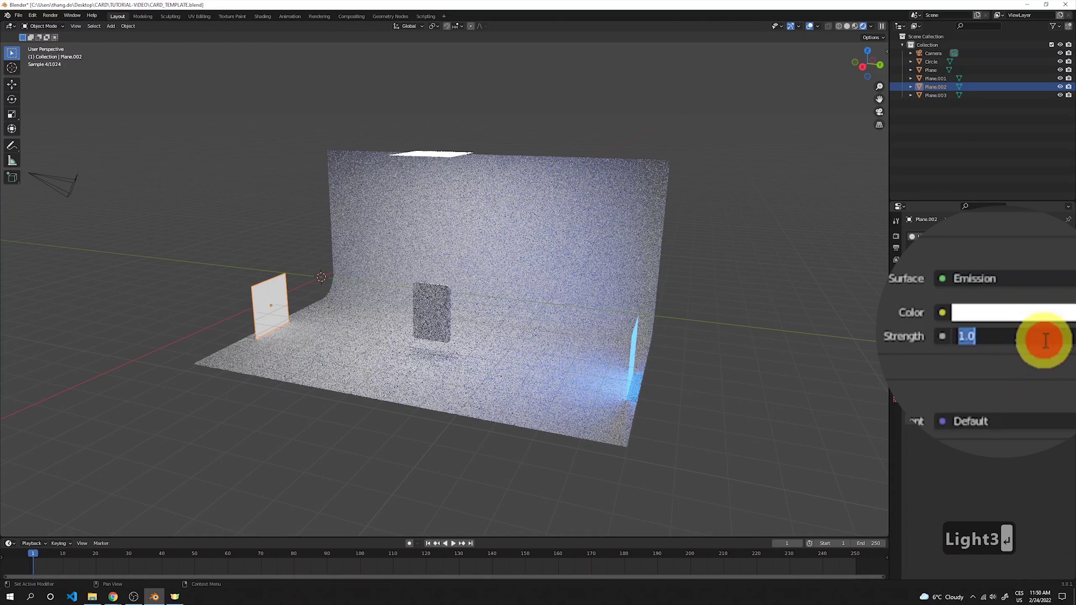
type("10")
key("Return")
left_click(1005, 324)
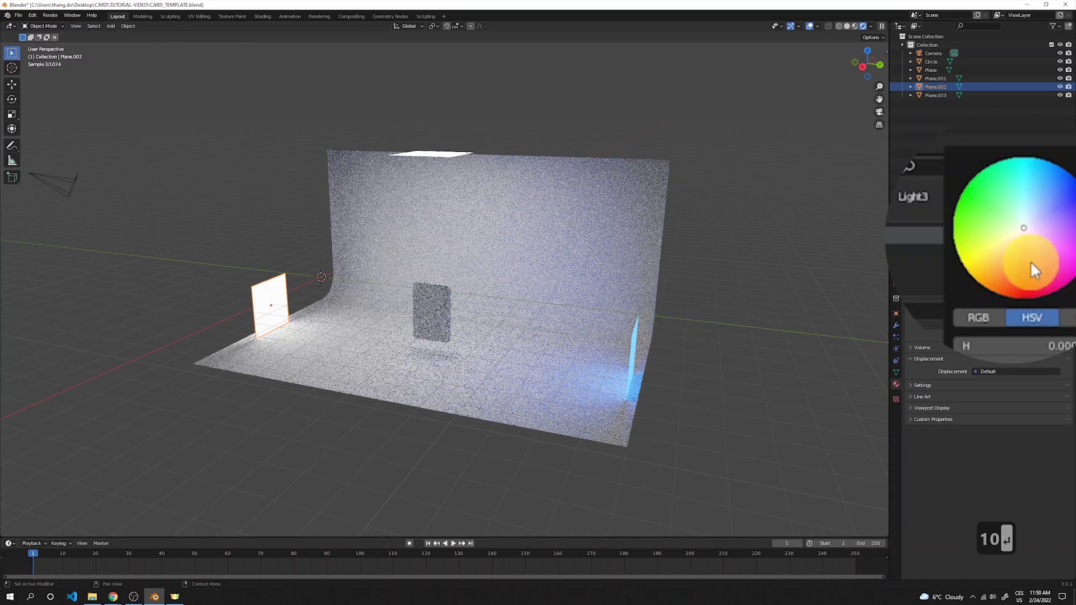
left_click(1027, 243)
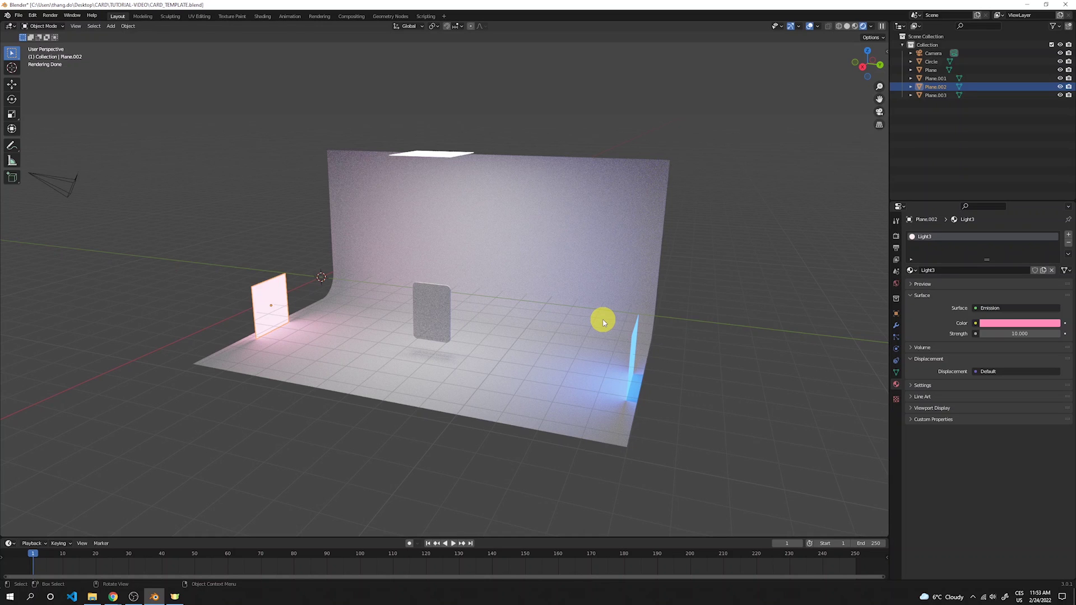
Step: Render a test image to check the camera framing, close it and return to solid shading
key("F12")
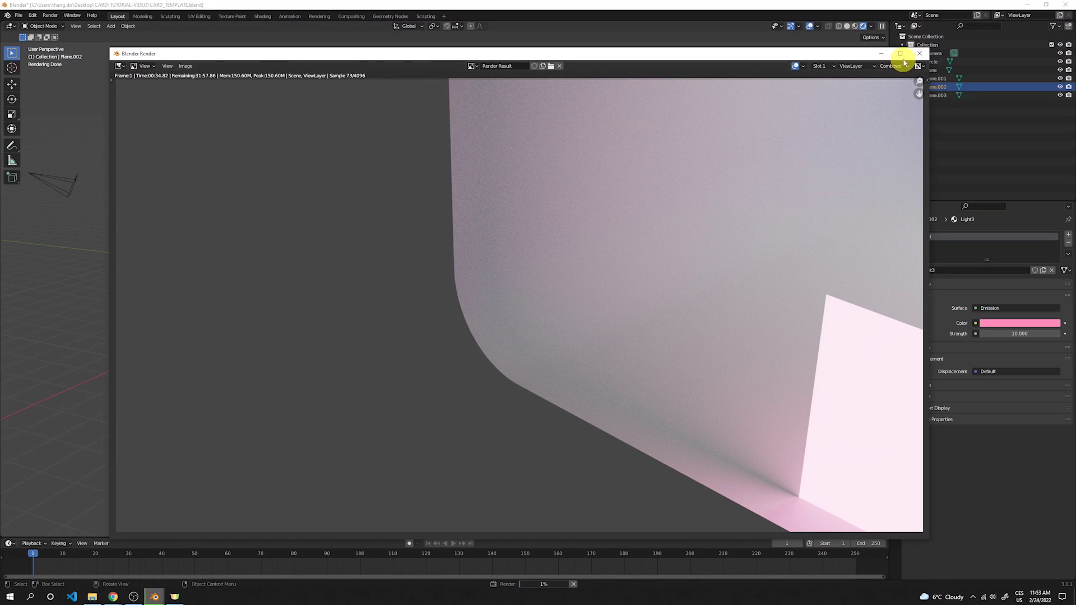
left_click(919, 53)
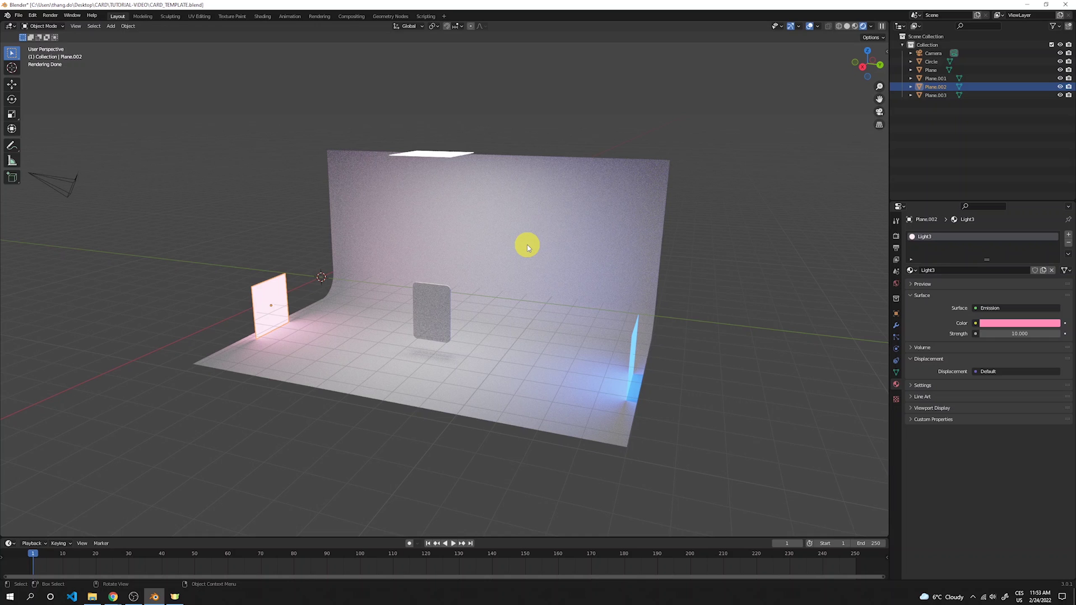
left_click(847, 25)
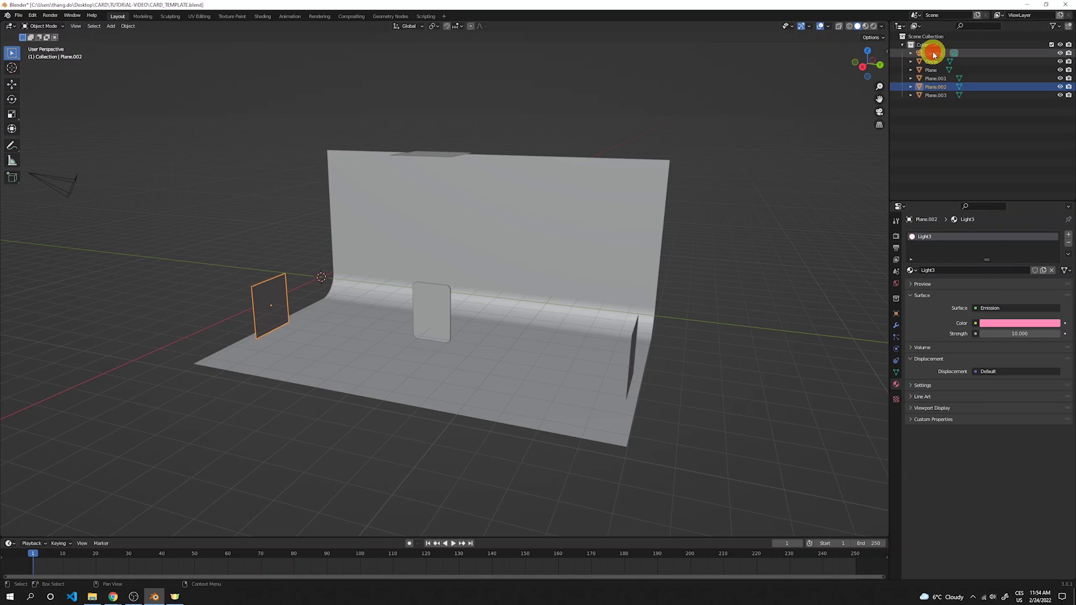
Step: Move the camera in top view to the open side of the backdrop, roughly level with the card
left_click(932, 53)
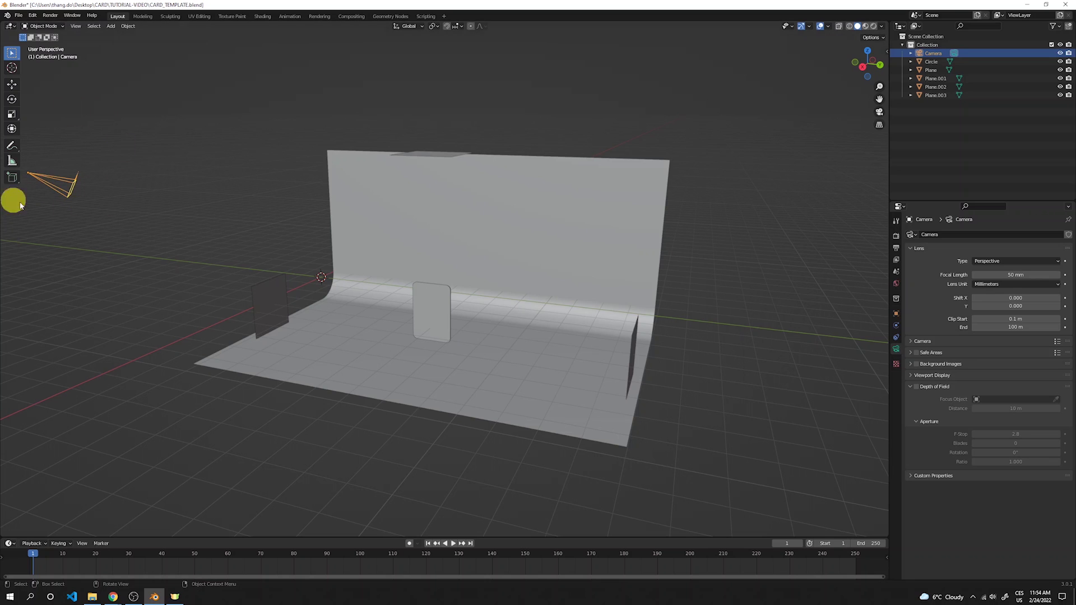
key("KP_7")
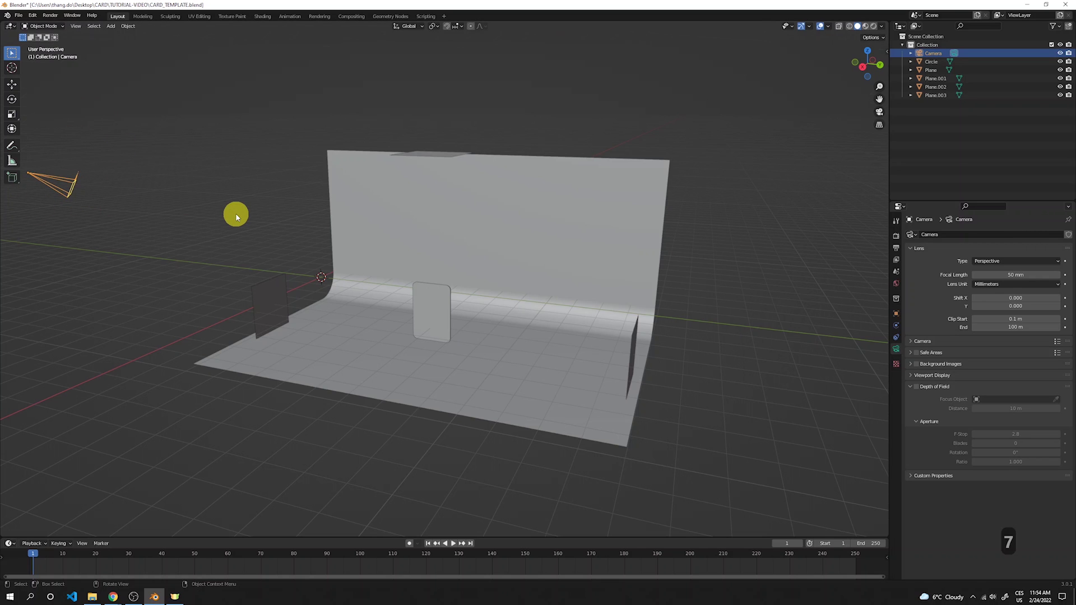
scroll(563, 296, "down", 3)
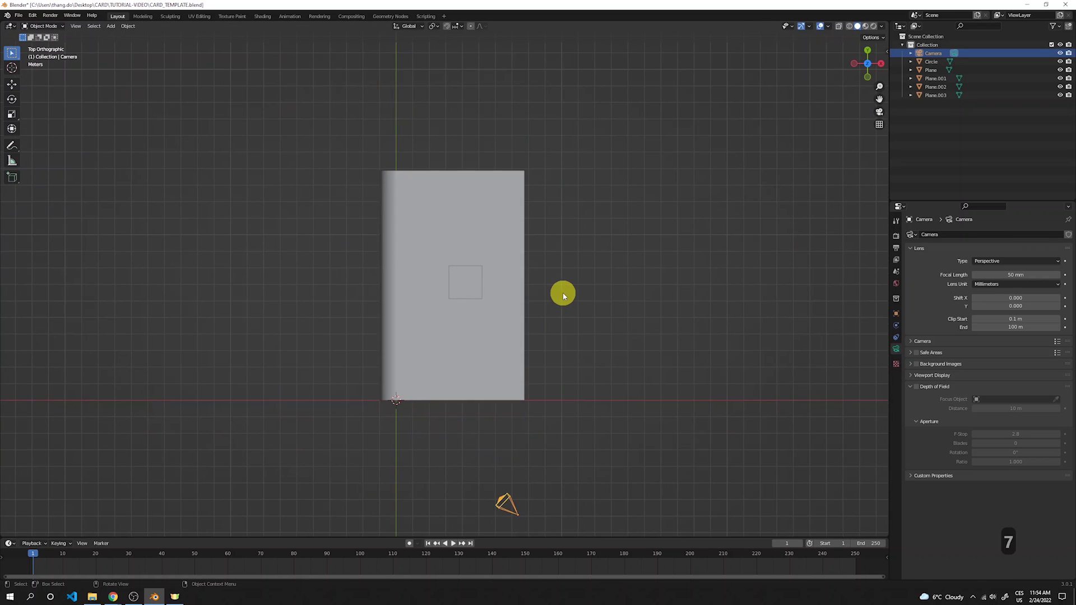
key("g")
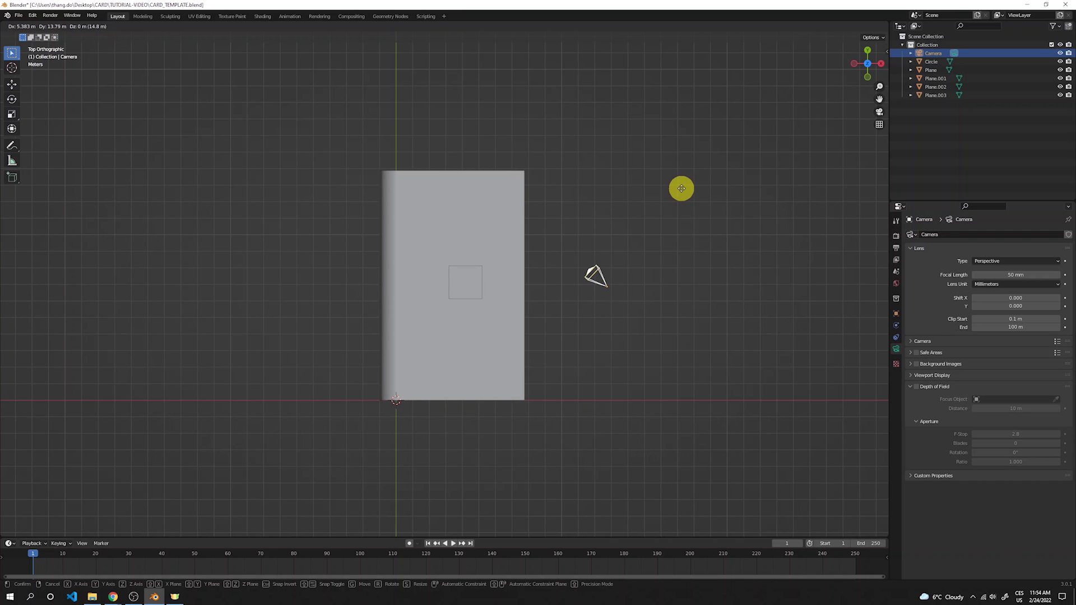
left_click(682, 189)
scroll(560, 263, "up", 3)
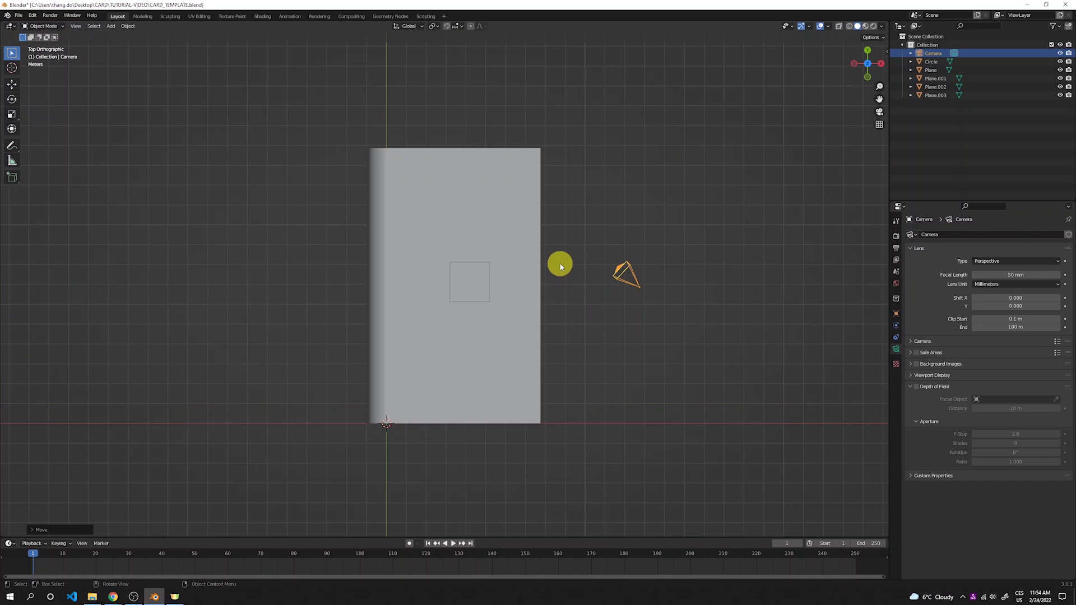
Step: Set the camera's rotation to 90° on X, 0° on Y and 90° on Z
left_click(896, 314)
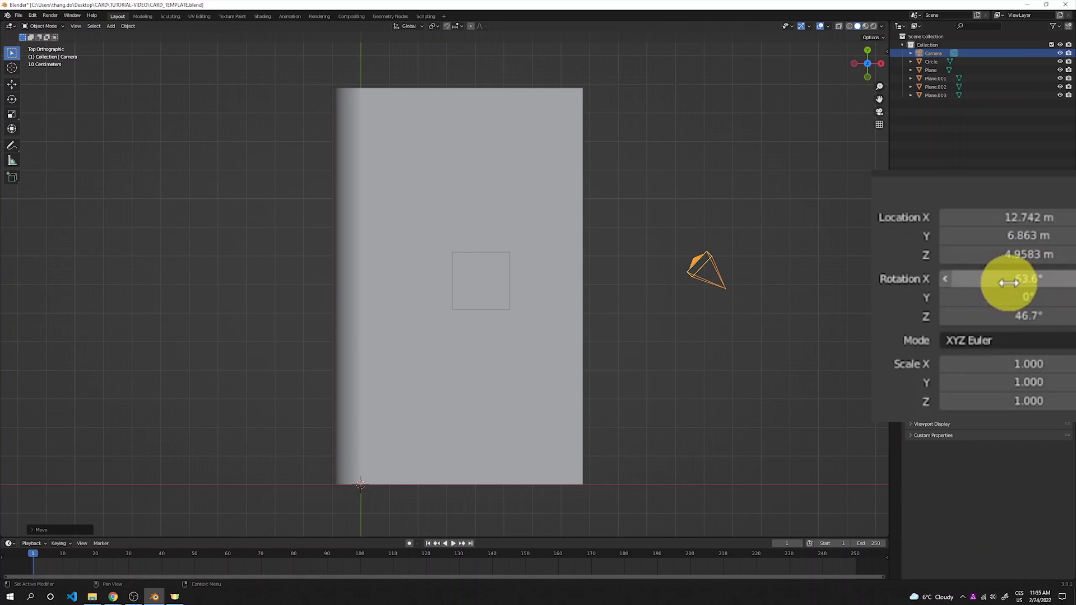
left_click(1011, 316)
type("0")
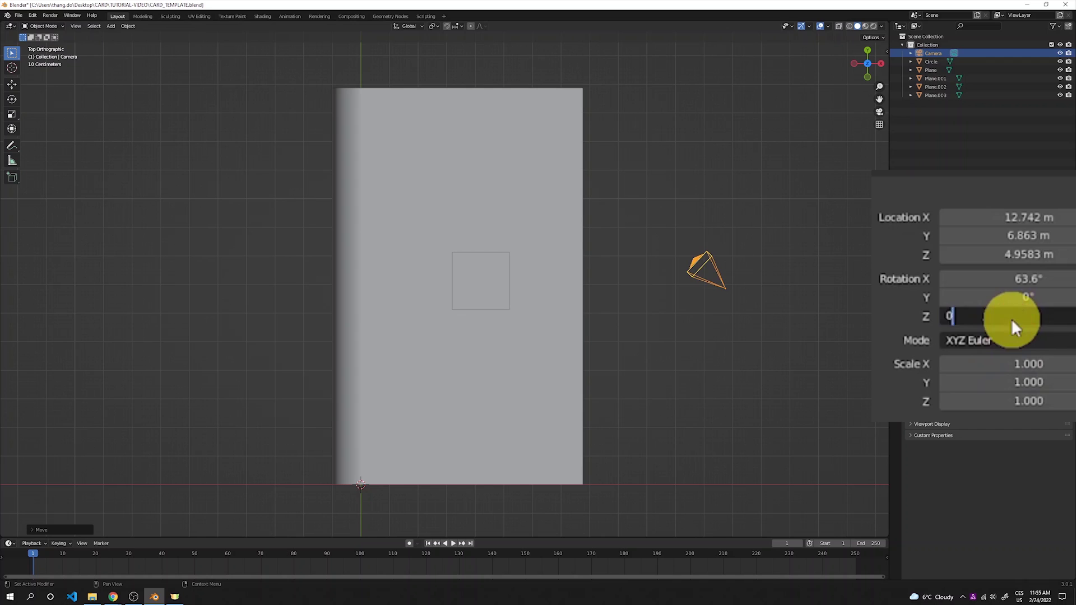
key("Return")
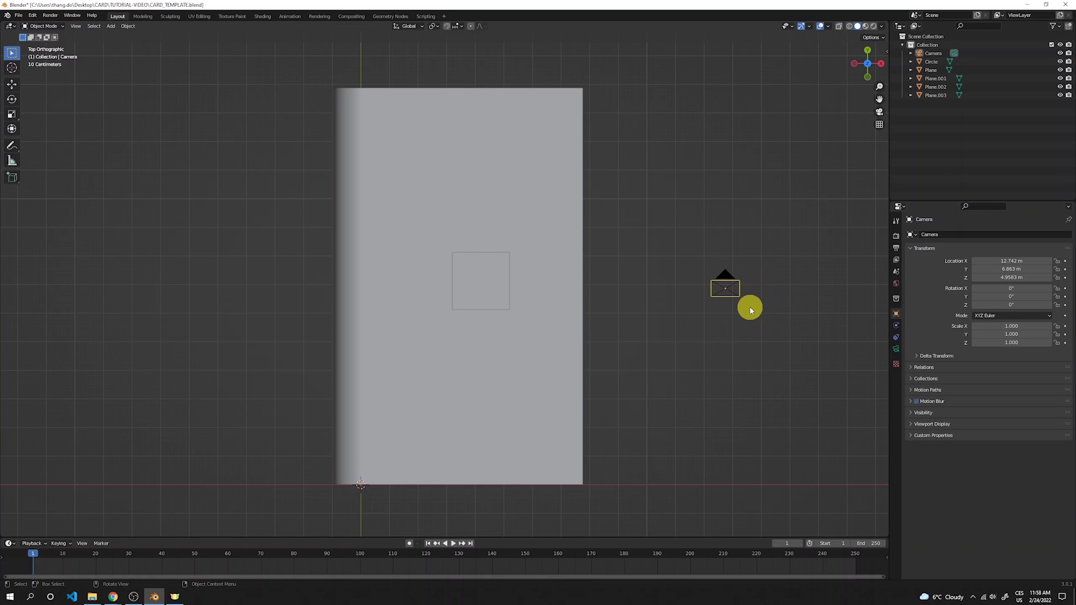
left_click(1011, 288)
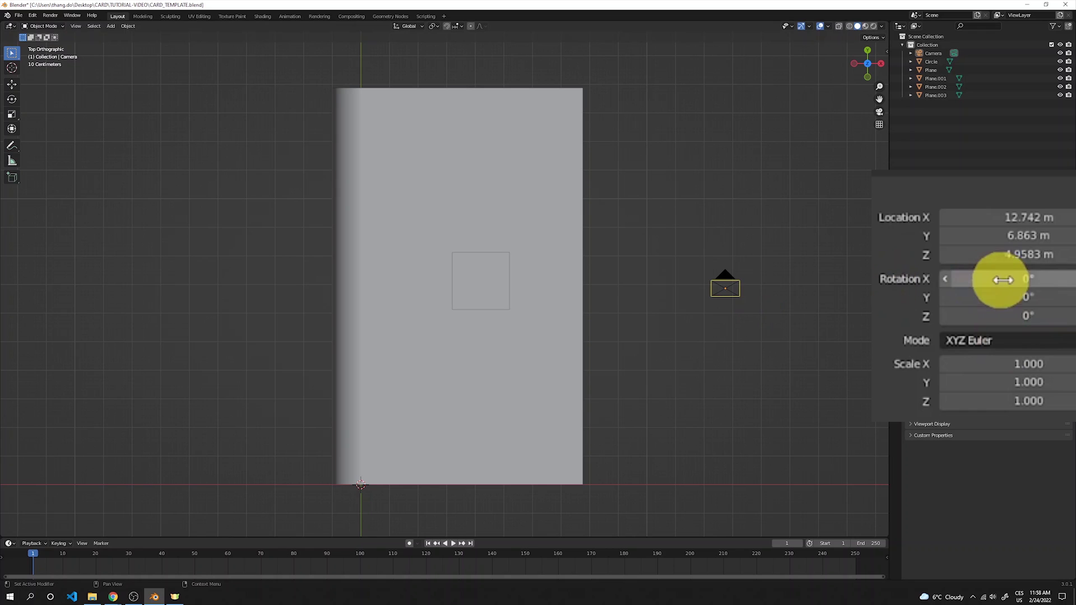
type("90")
key("Return")
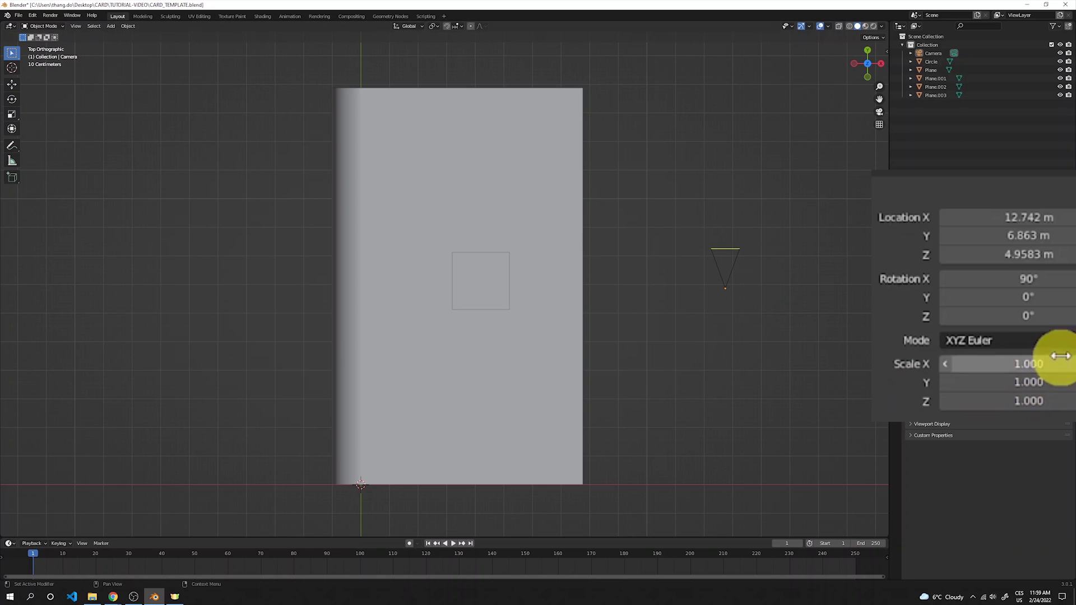
left_click(1042, 316)
type("90")
key("Return")
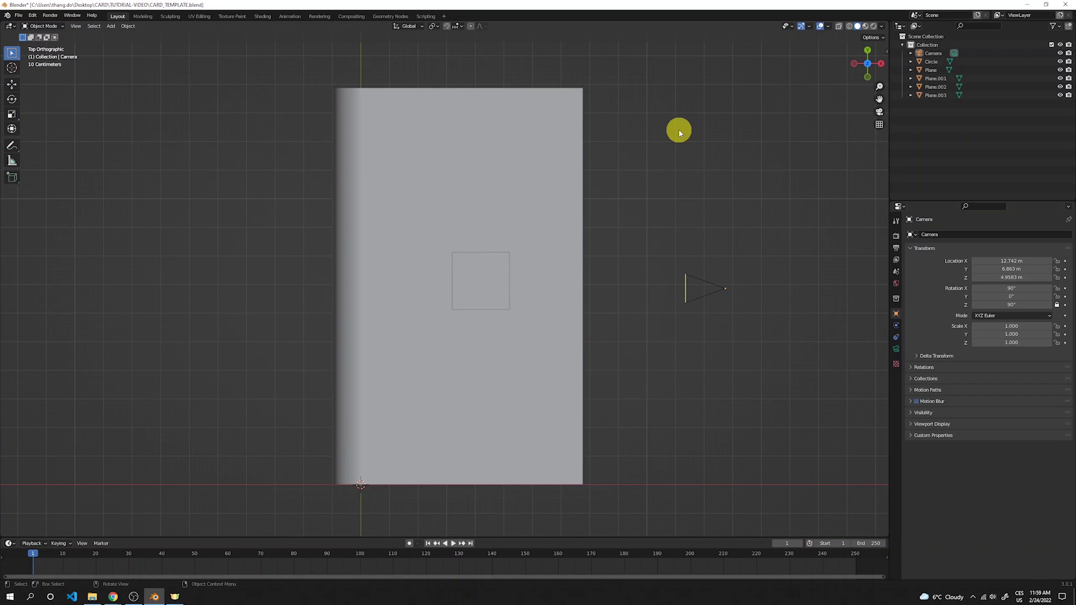
Step: Lower the camera along the Z axis in front view to a height of about 0.3 m
key("KP_0")
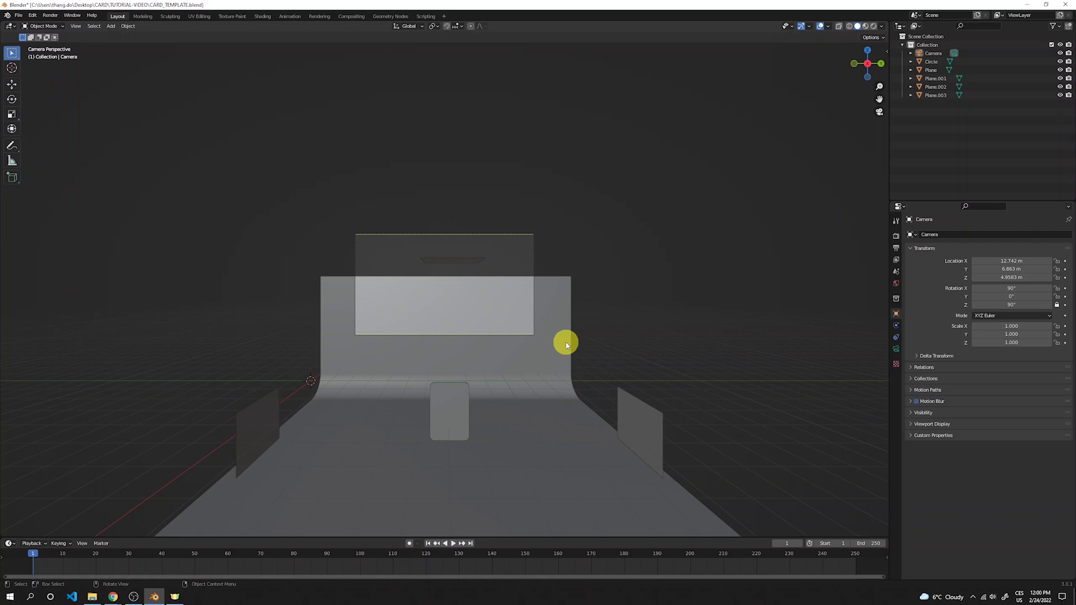
key("KP_1")
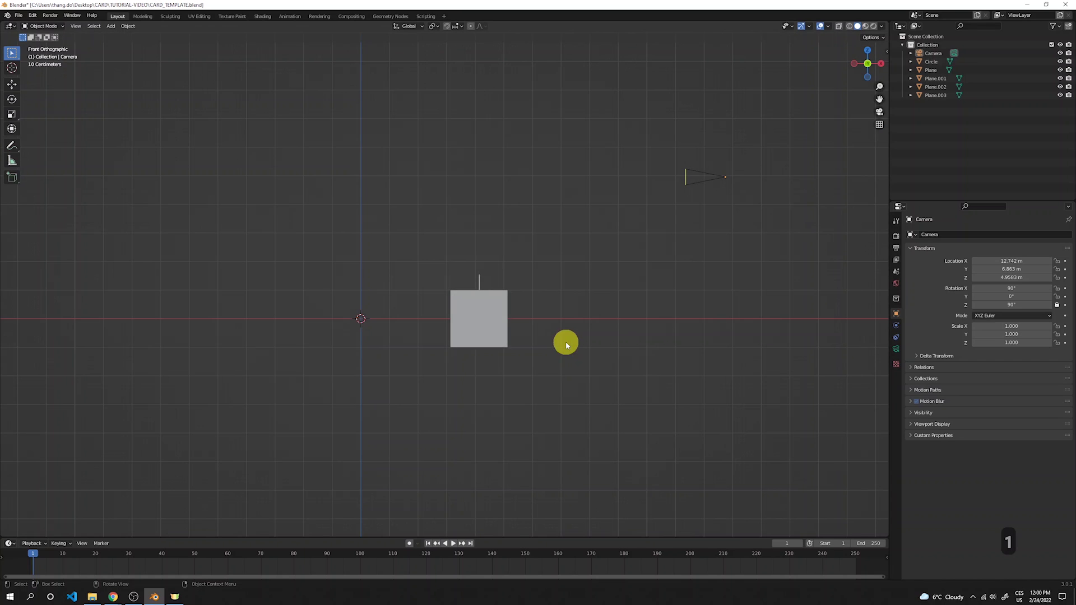
left_click(931, 52)
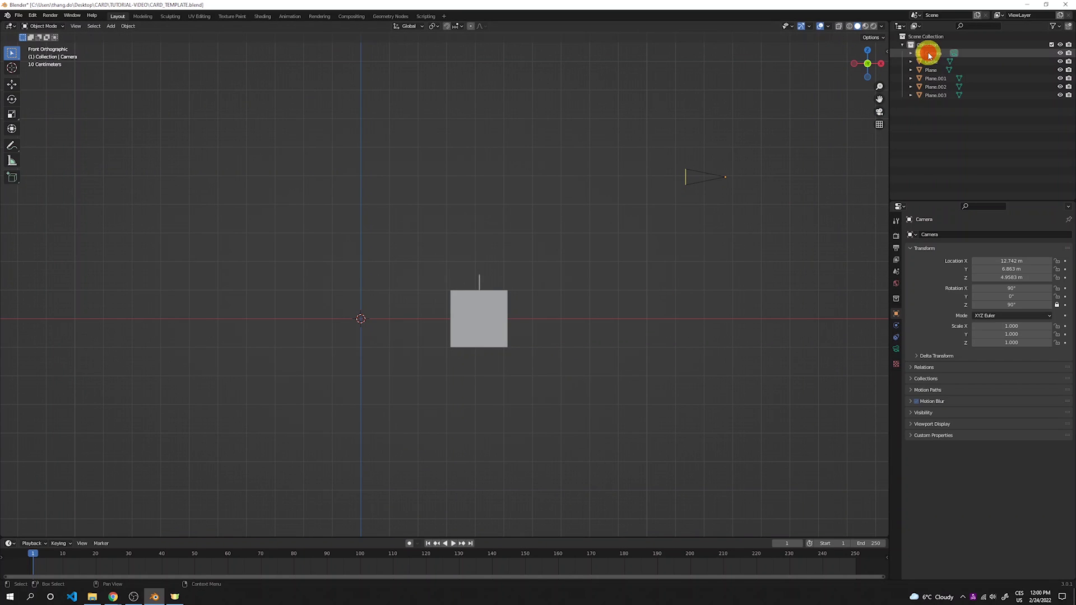
key("g")
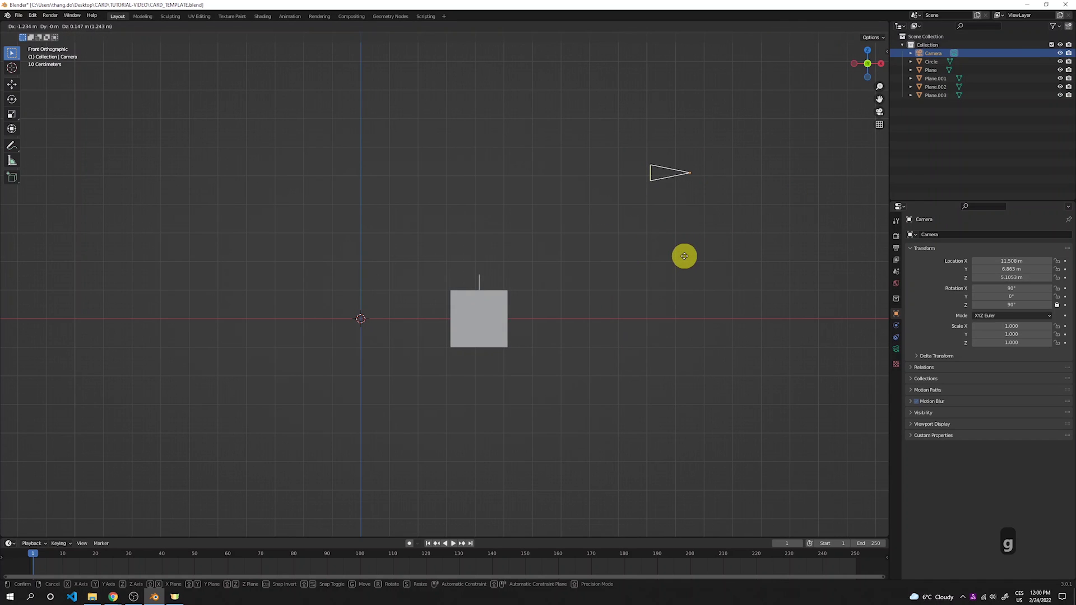
key("z")
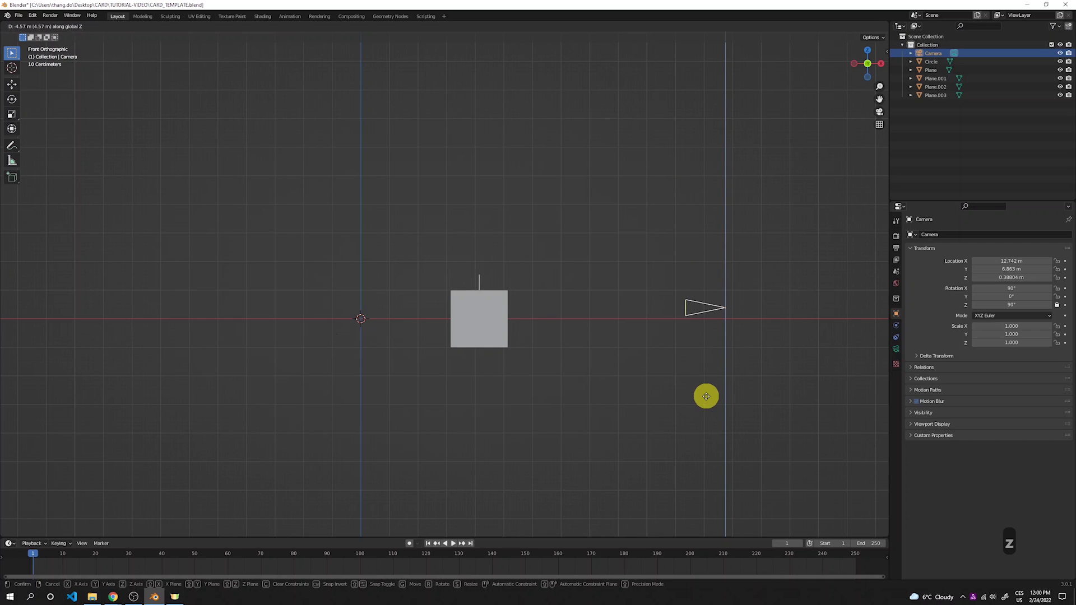
left_click(705, 394)
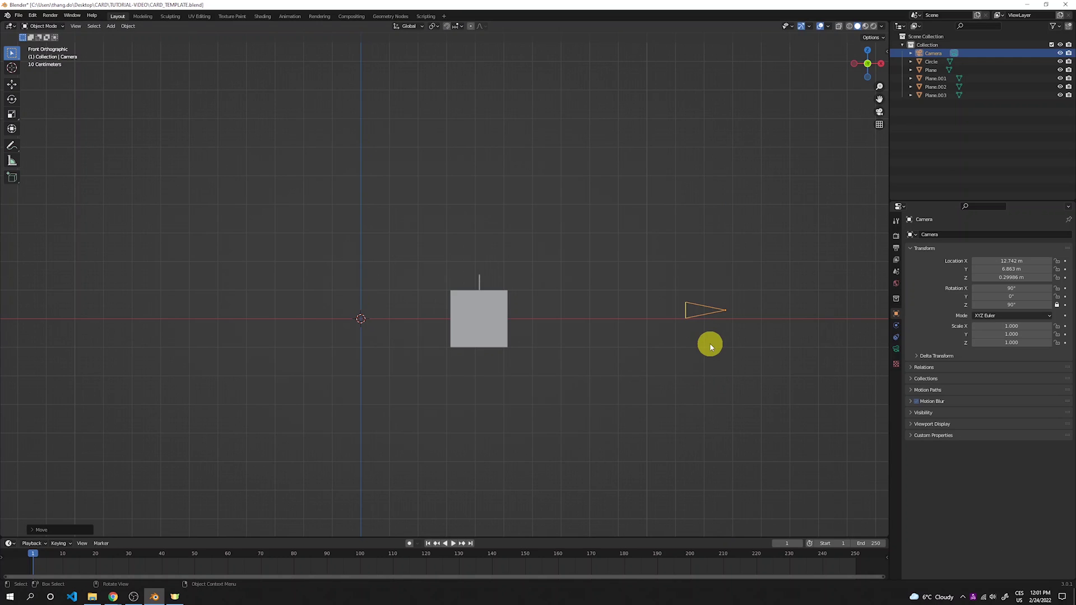
Step: Reposition the camera in camera view to frame the card, at about Y 6.93 m and Z 0.61 m
key("KP_0")
key("g")
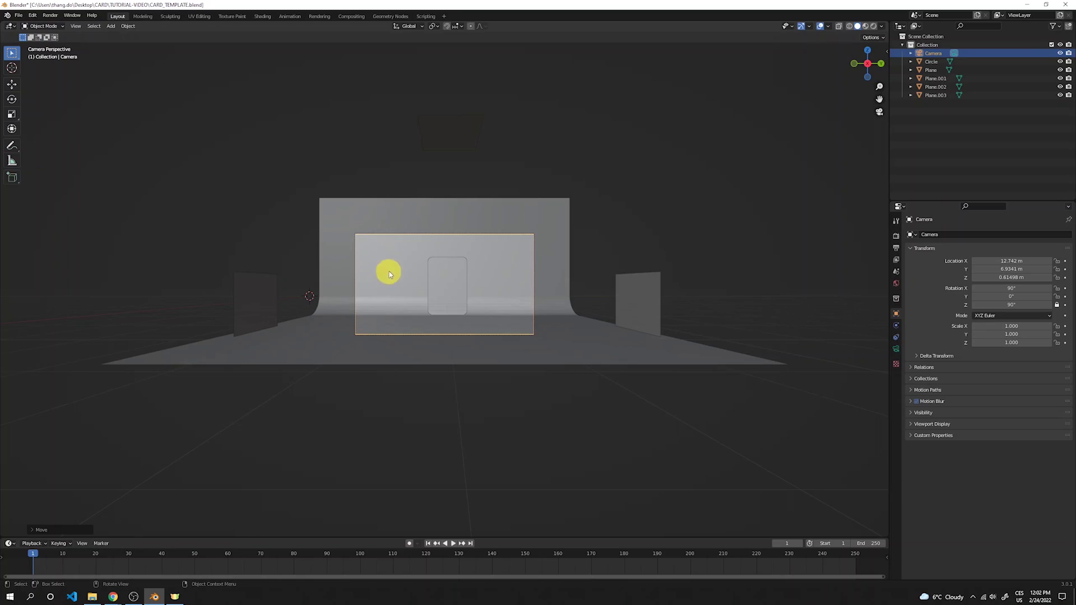
left_click(390, 236)
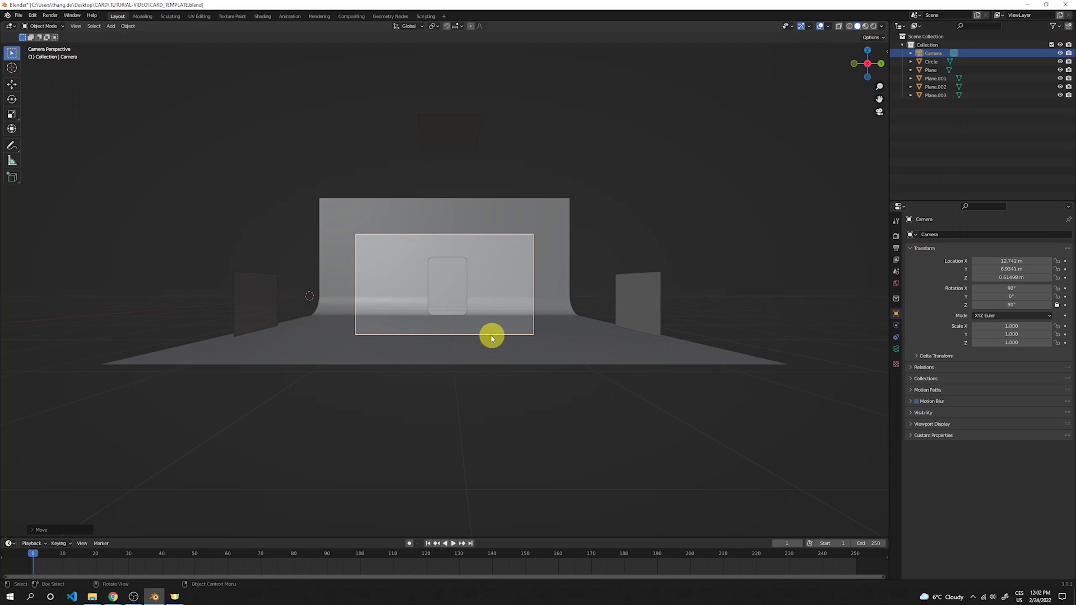
scroll(403, 254, "up", 5)
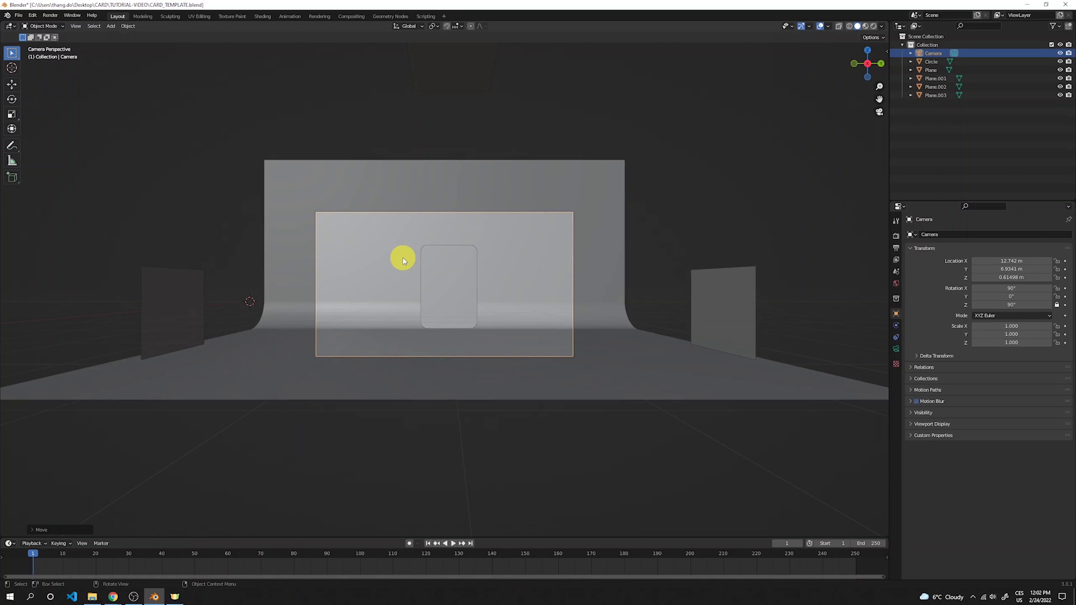
Step: Set the render output's horizontal resolution to 1080 px for a square frame
left_click(895, 248)
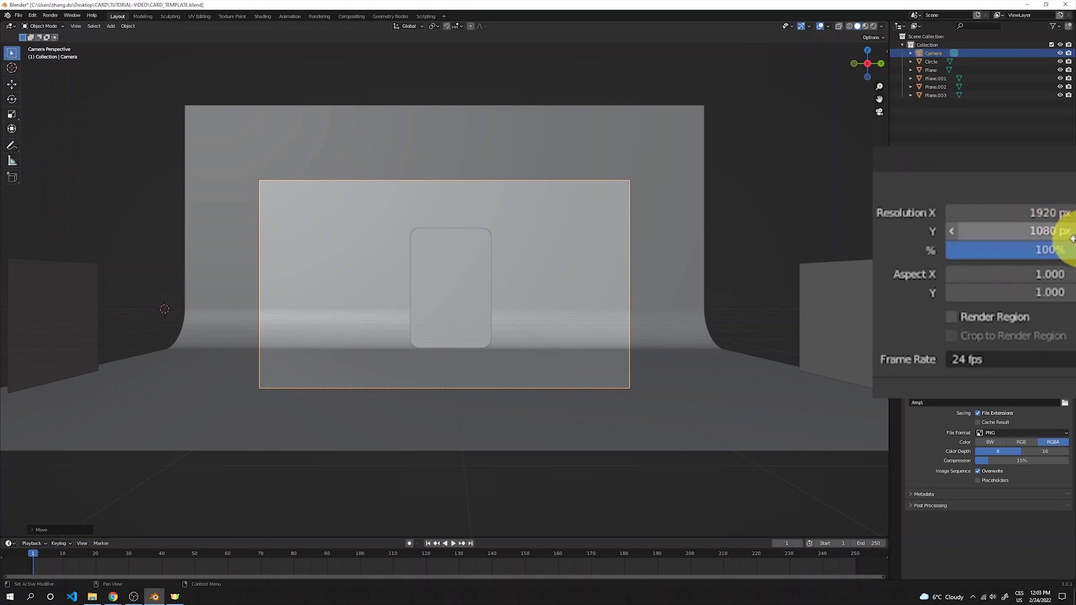
left_click(1067, 213)
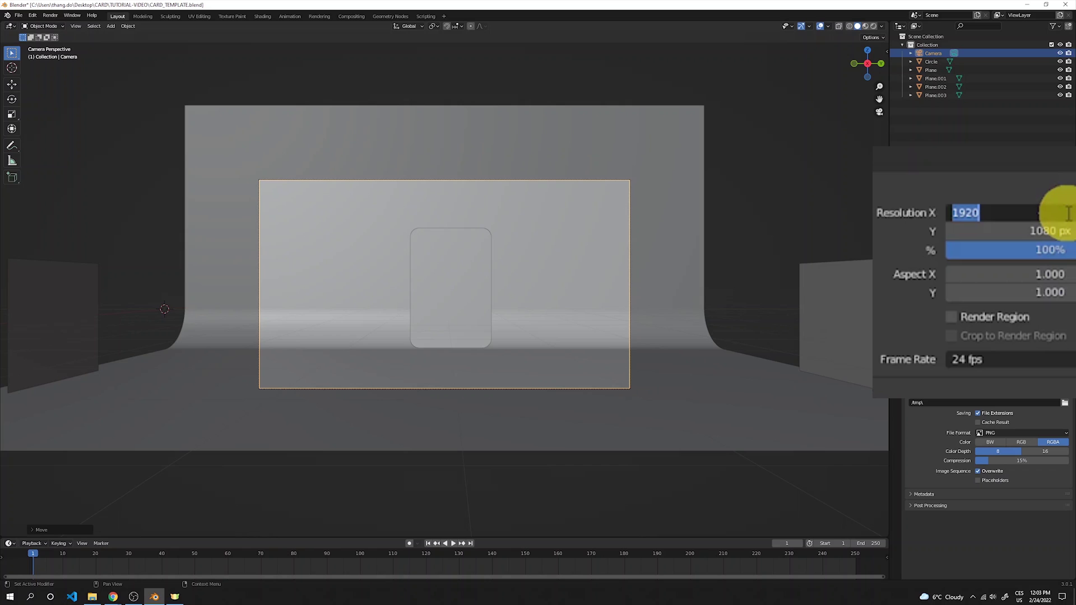
type("1080")
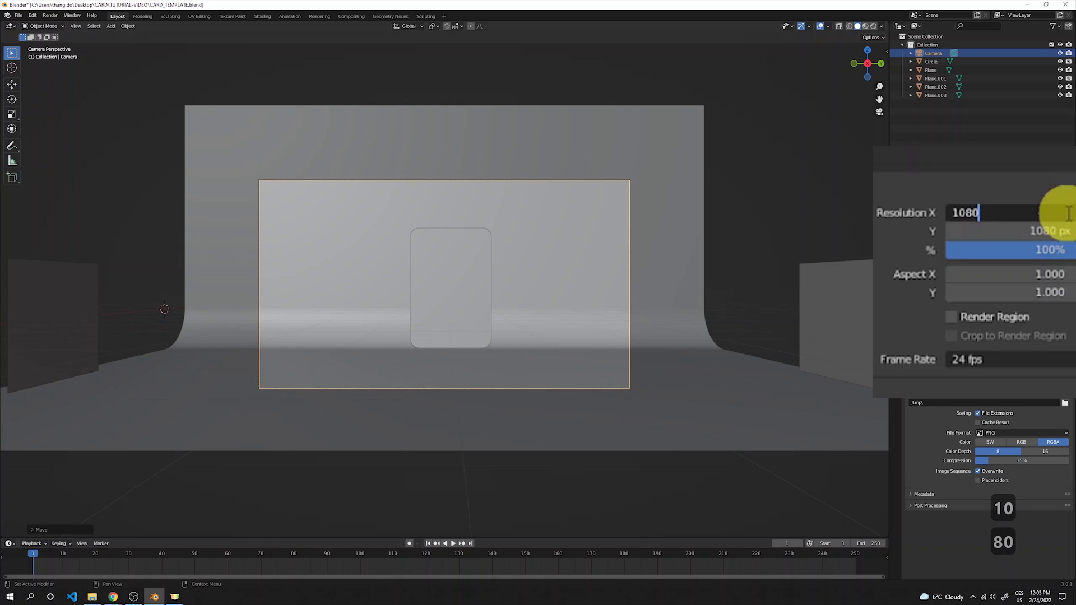
key("Return")
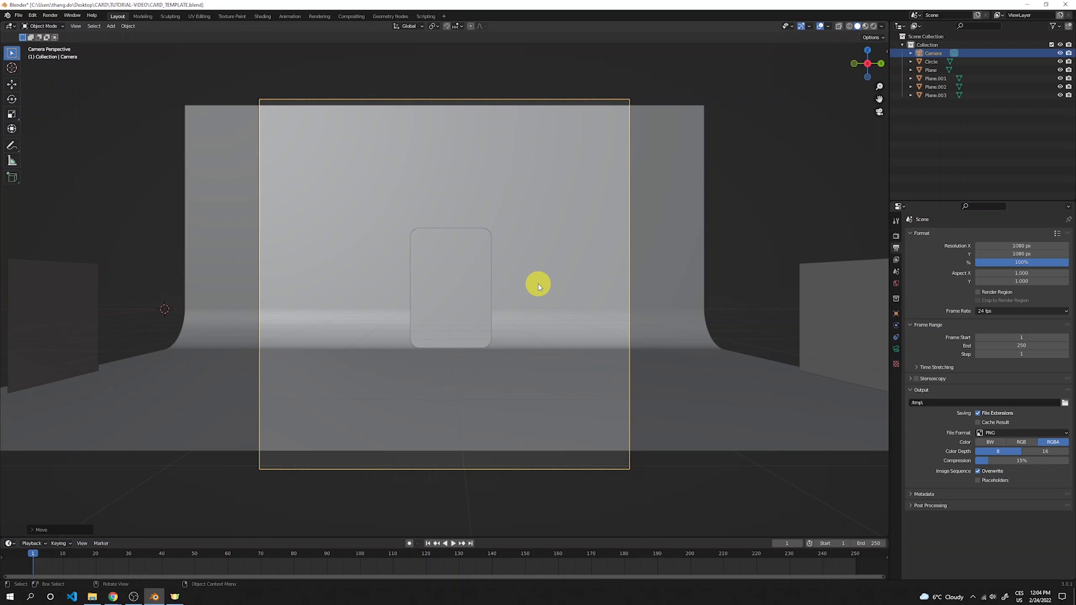
Step: Move the camera closer to the card along the X axis in top view, checking the framing through the camera
key("KP_7")
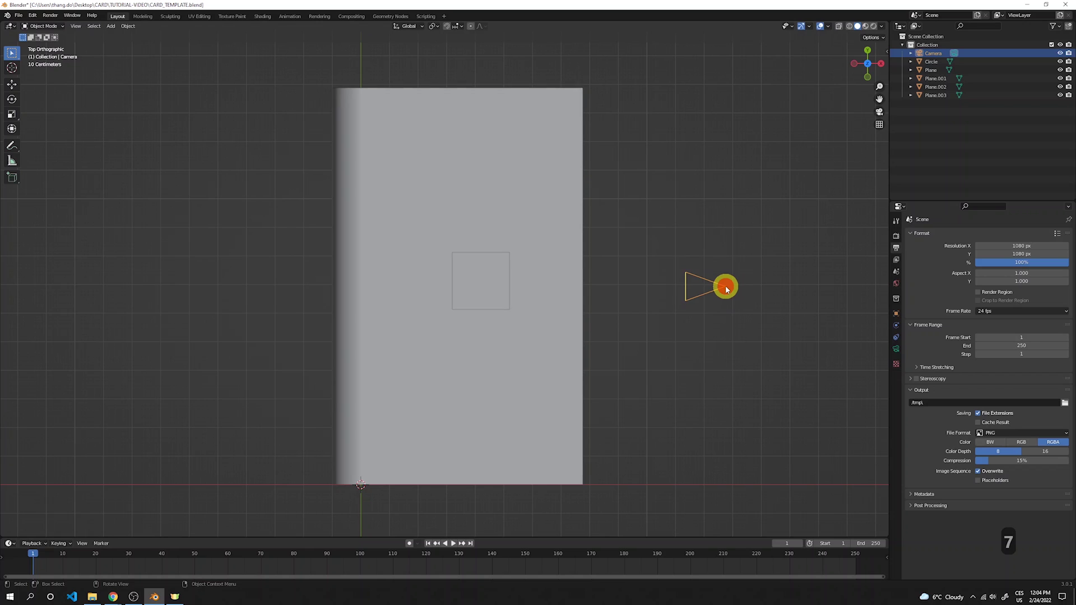
key("g")
key("x")
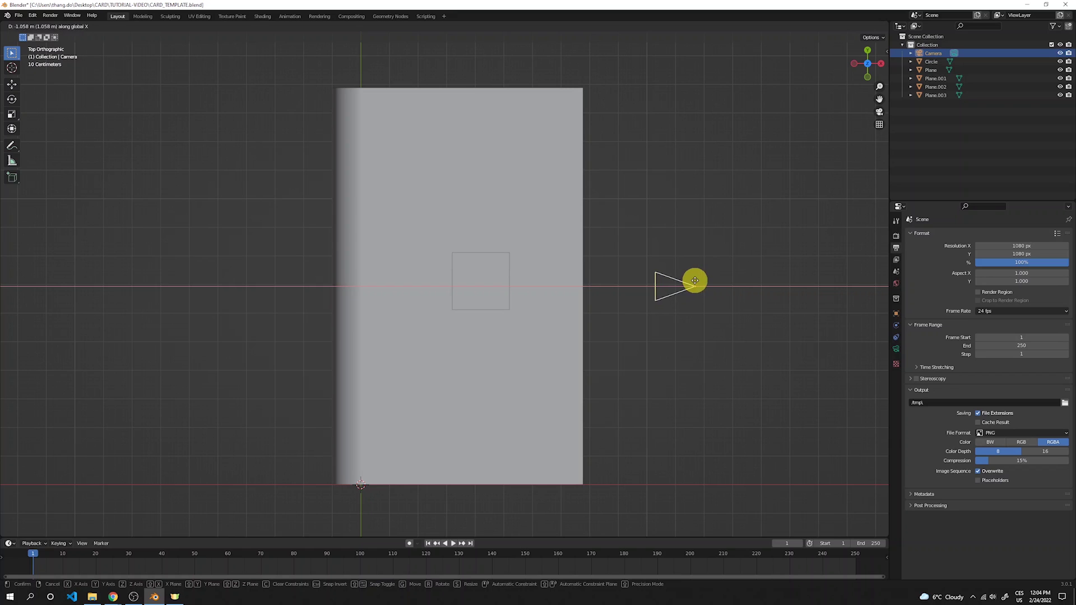
left_click(683, 279)
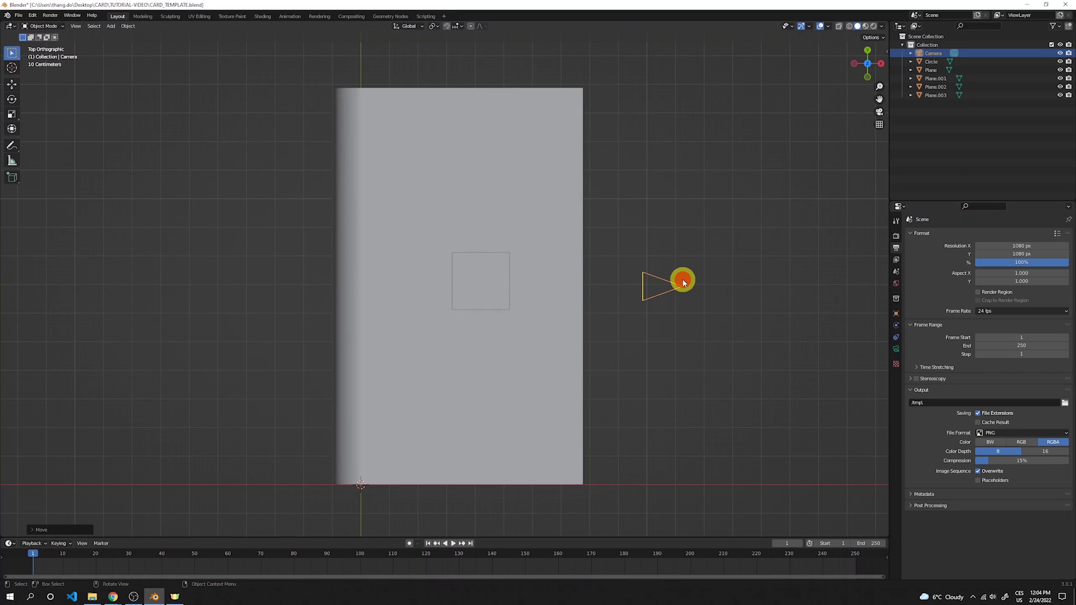
key("KP_0")
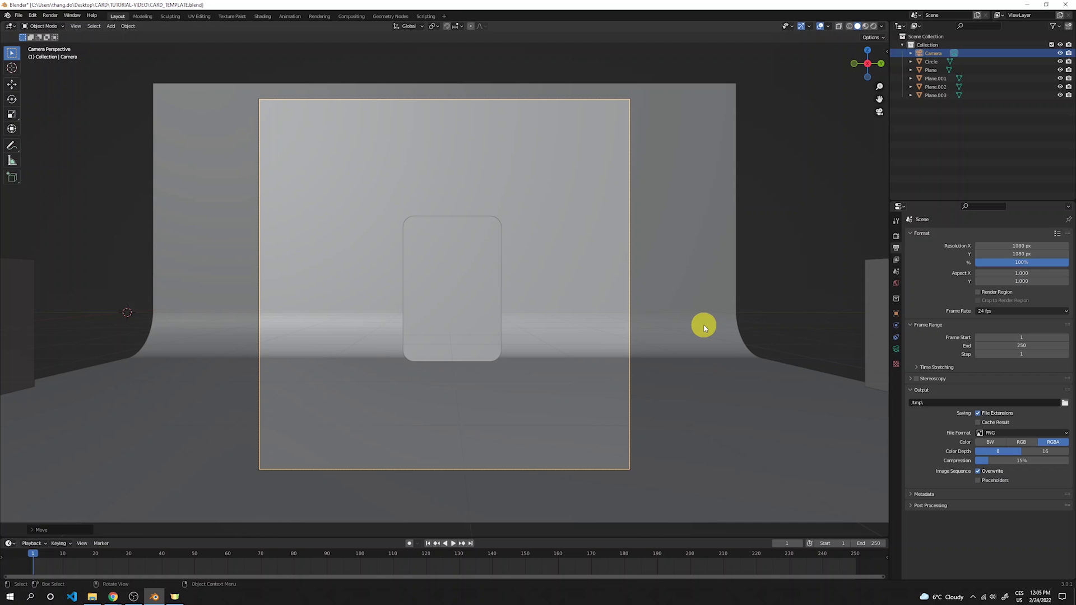
key("KP_7")
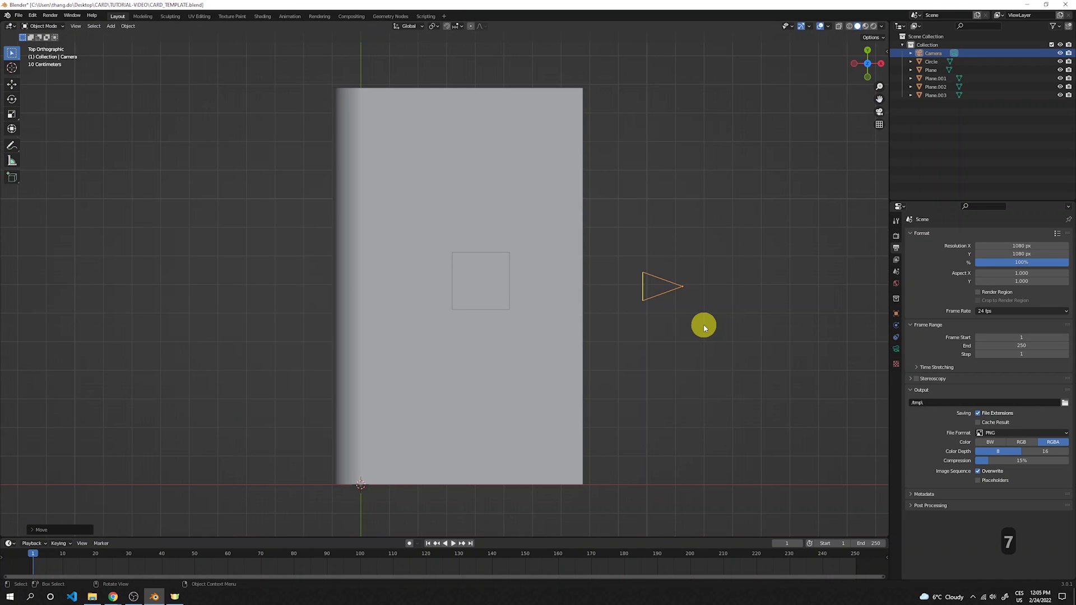
key("g")
key("x")
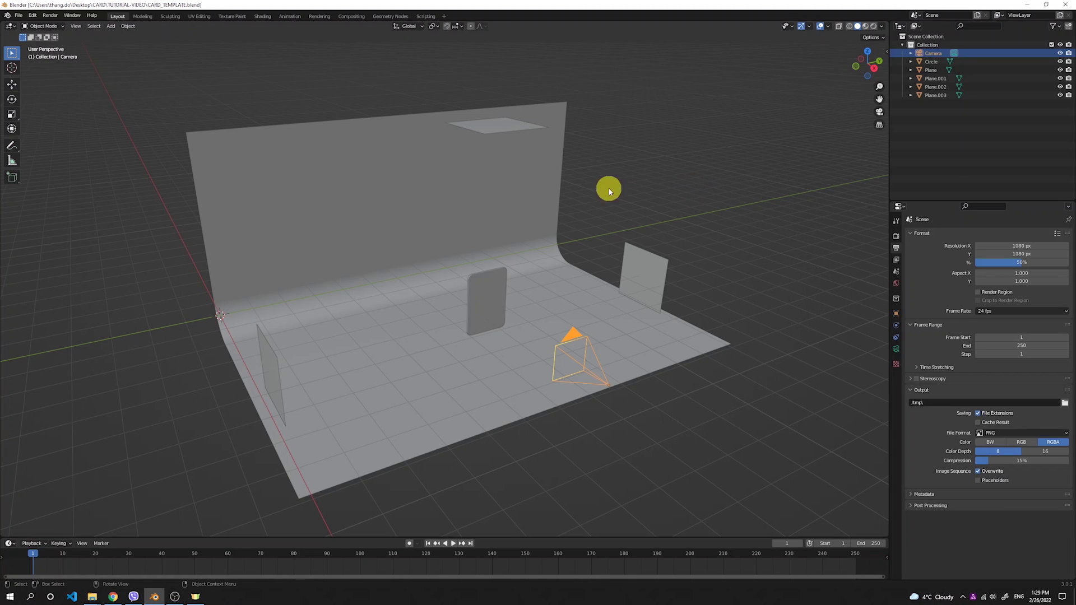
Step: Give the curved backdrop a new material named Backdrop
left_click(497, 180)
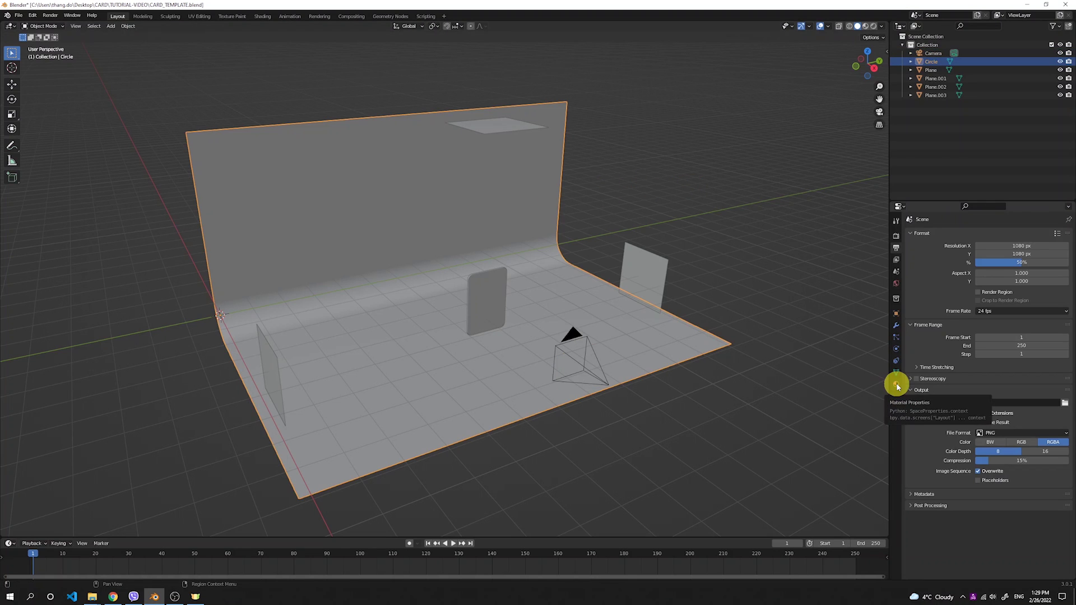
left_click(897, 385)
left_click(972, 272)
double_click(970, 270)
type("Backdrop")
key("Return")
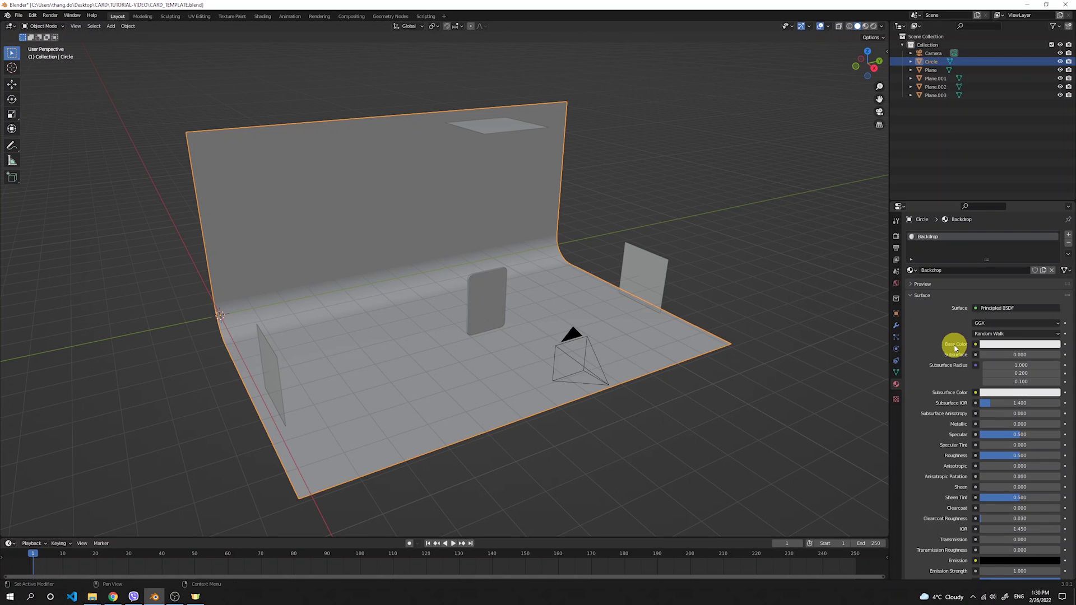
Step: Darken the Backdrop material's base color to near black, with specular 0.75 and roughness 0.45
left_click(1027, 346)
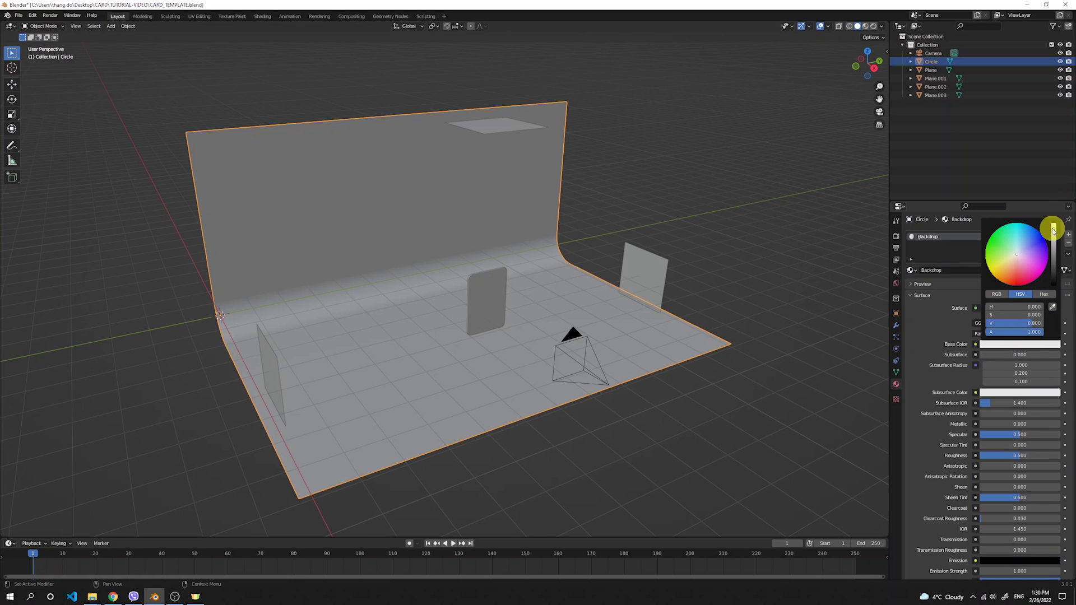
left_click_drag(1053, 231, 1053, 270)
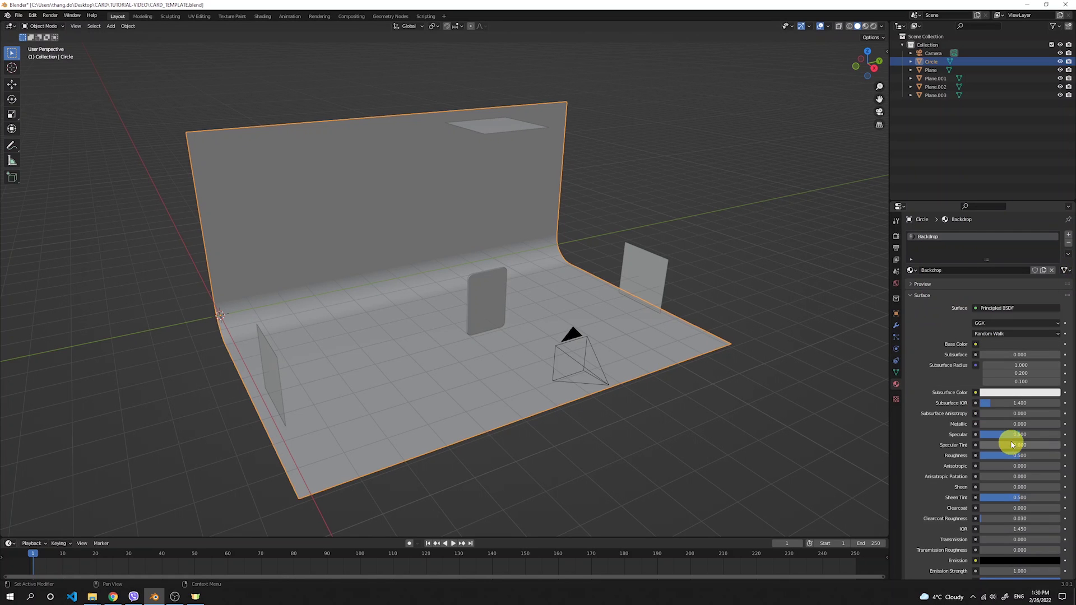
double_click(987, 434)
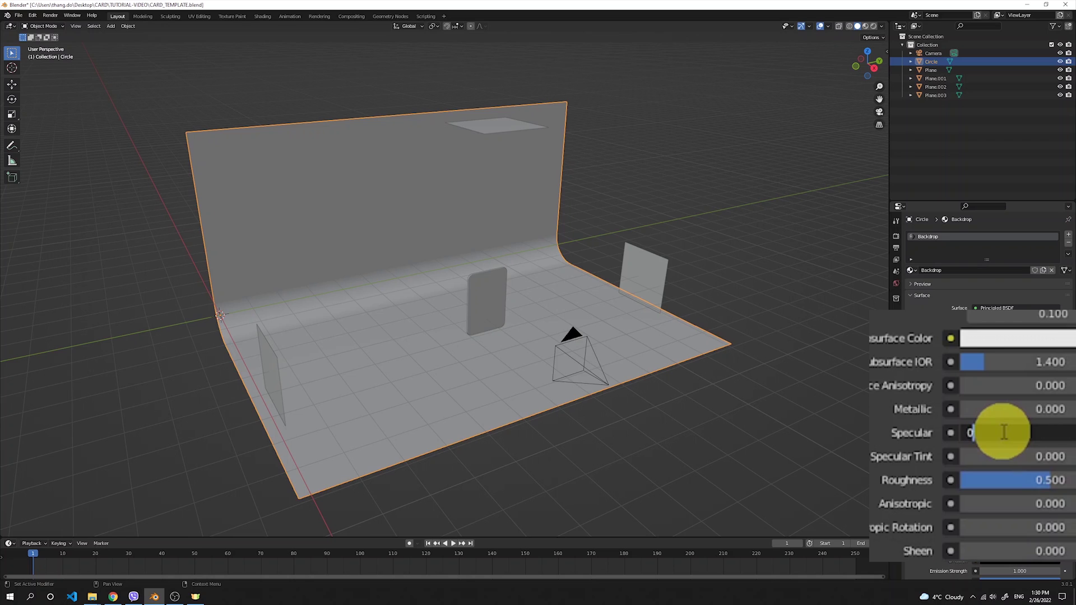
key("Return")
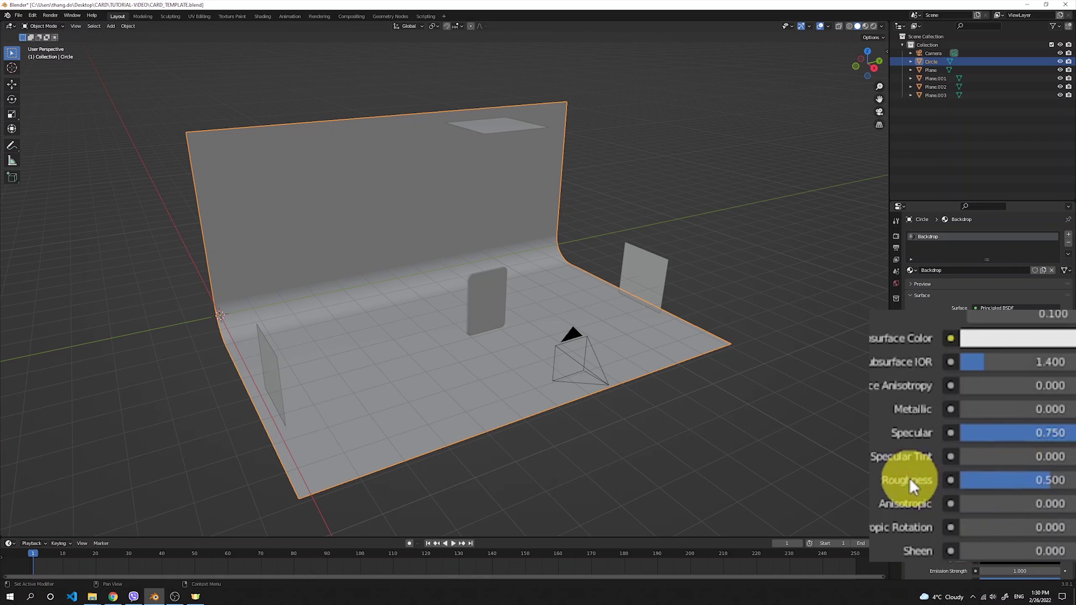
double_click(1041, 480)
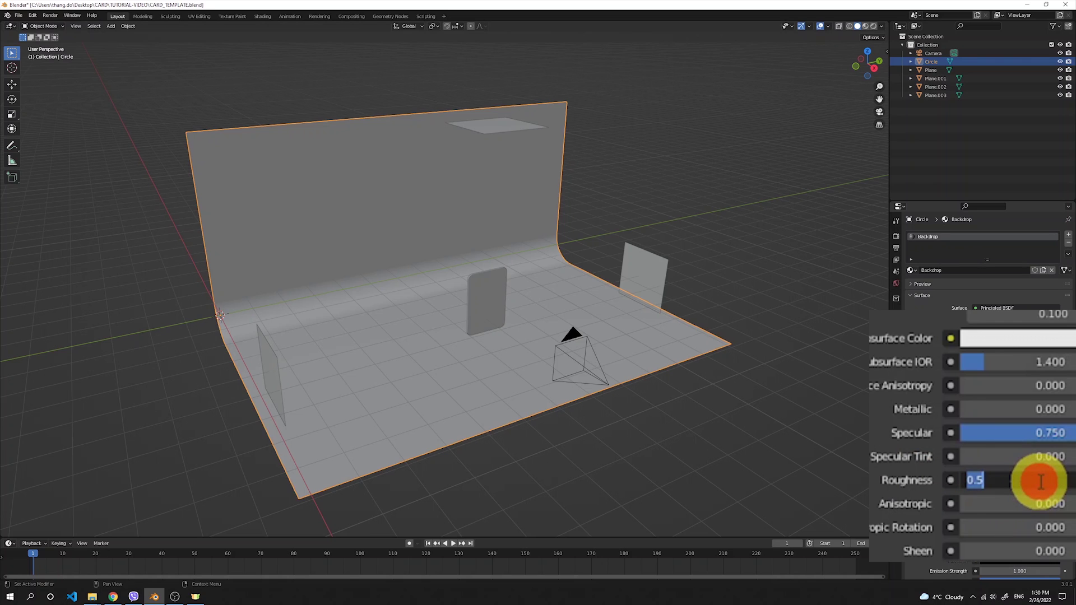
type("0.45")
key("Return")
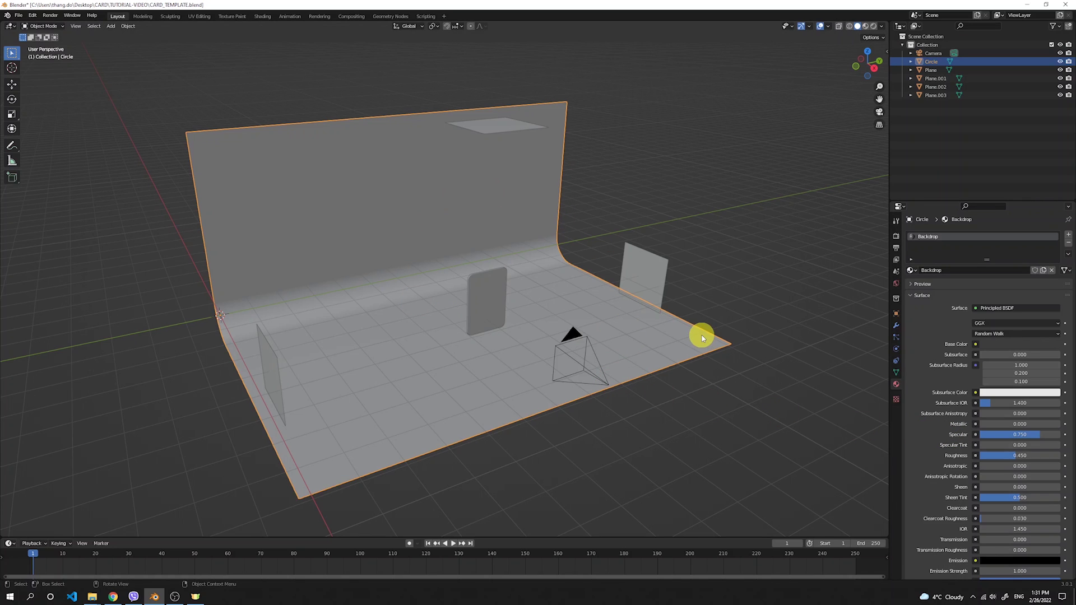
Step: Give the upright rounded card a new material named Card
left_click(495, 282)
left_click(906, 271)
left_click(919, 268)
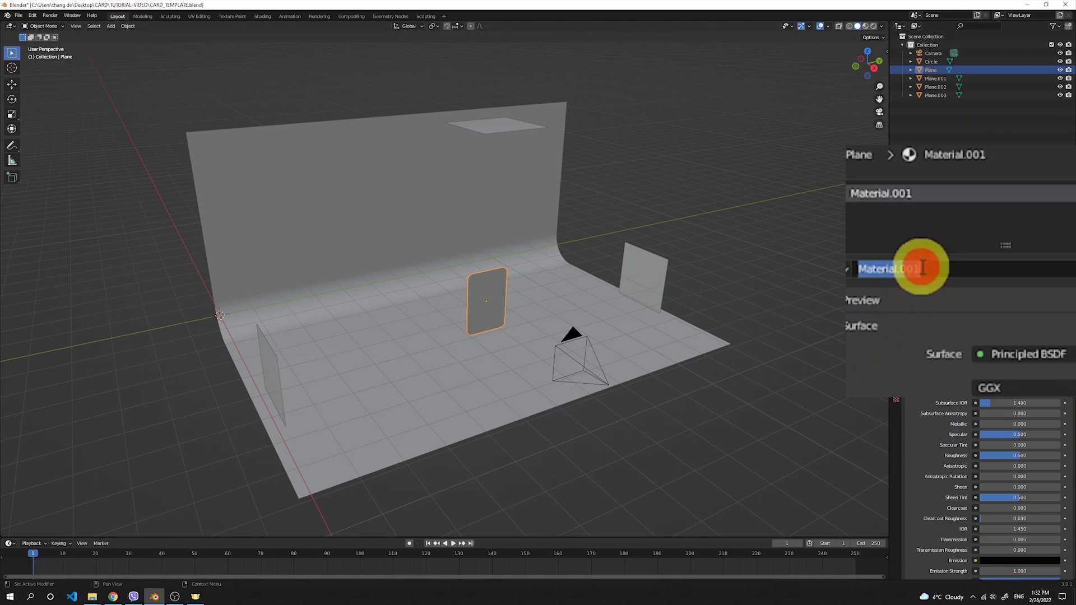
type("ca")
key("BackSpace")
key("BackSpace")
type("Card")
key("Return")
Step: Dim the Card material's base color to light grey with specular 0.85, and check the scene in rendered shading
left_click(1020, 344)
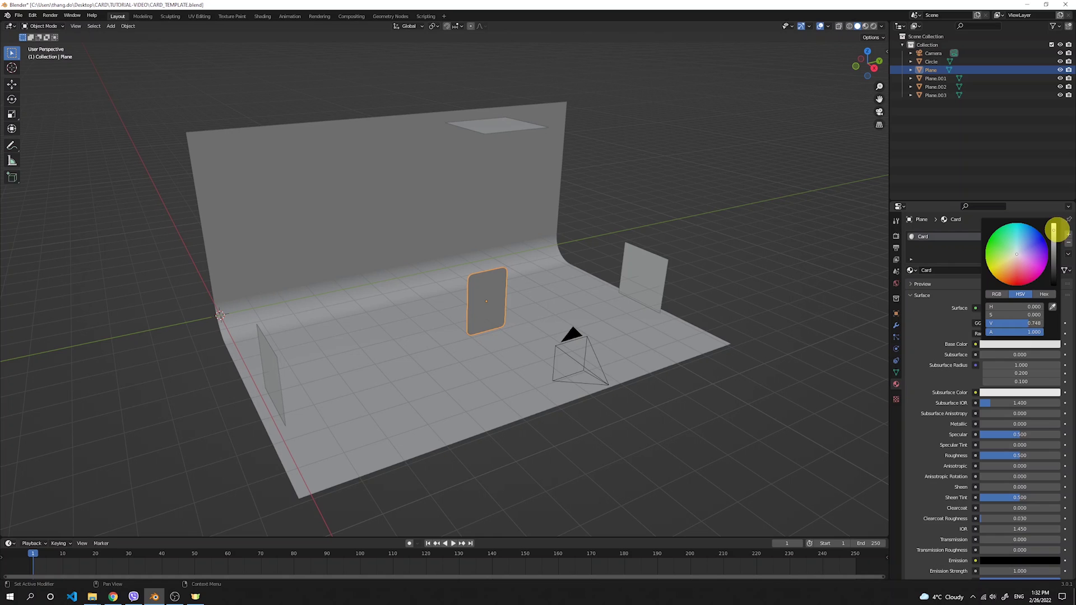
left_click(1058, 243)
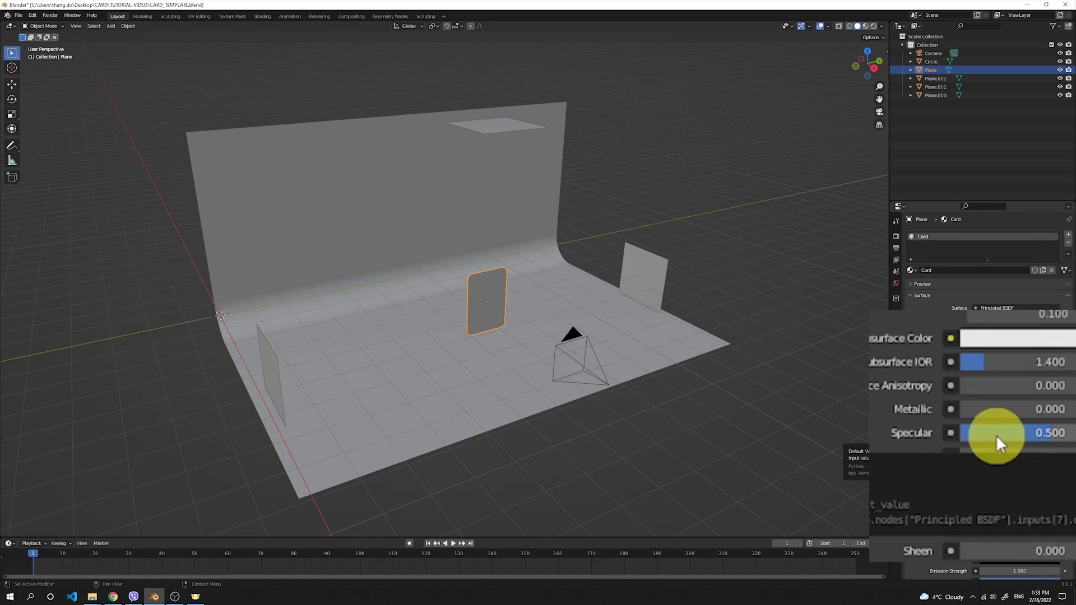
left_click(1023, 433)
type("0.85")
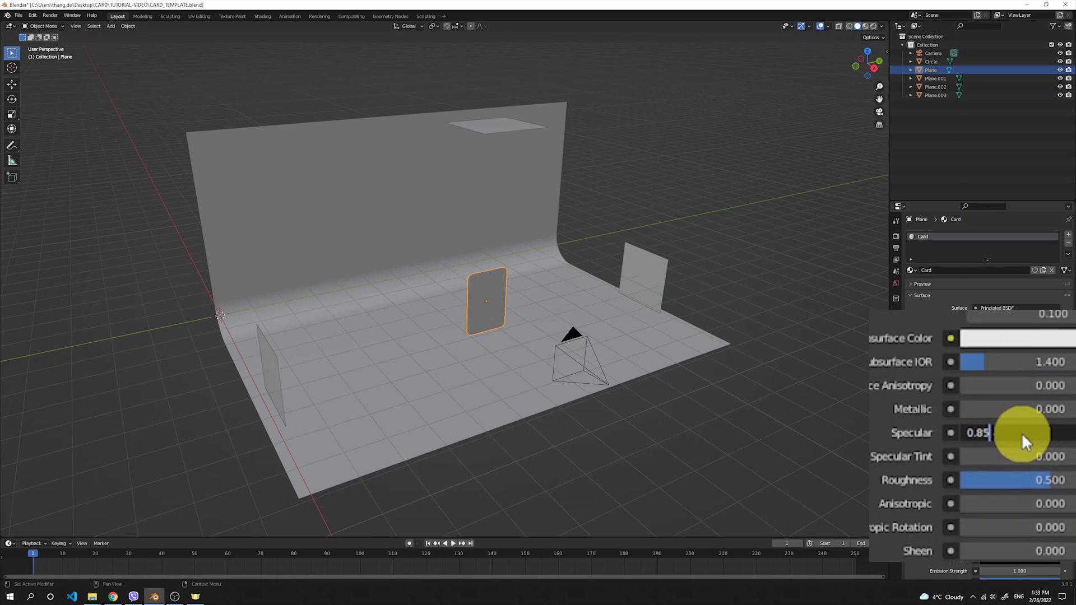
key("Return")
left_click(872, 26)
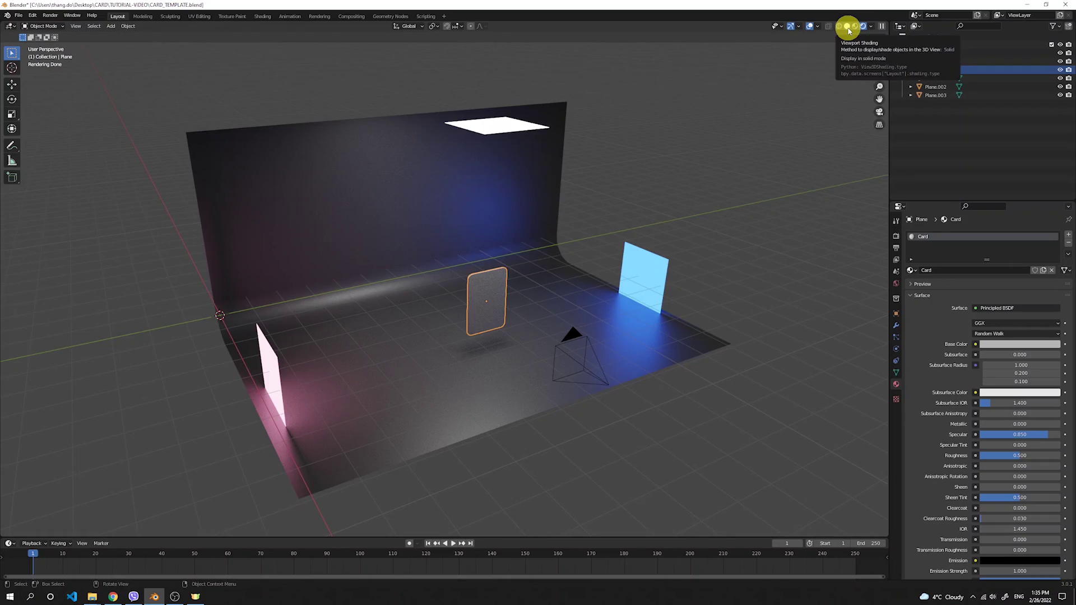
left_click(857, 26)
Step: Inset the card's front face by about 0.033 m in face editing mode
key("KP_Decimal")
middle_click_drag(492, 293, 537, 286)
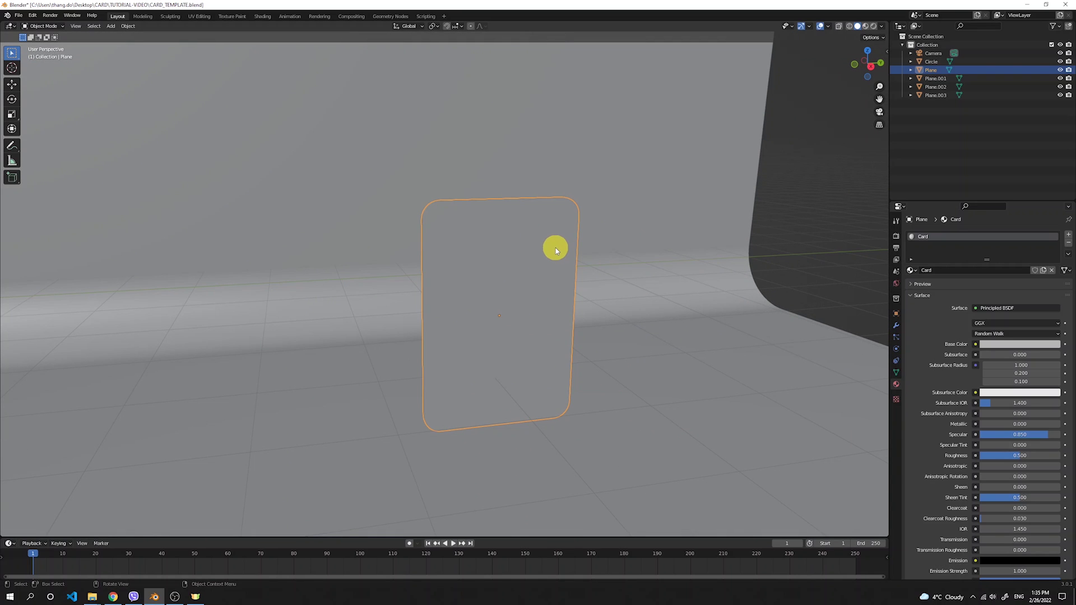
key("Tab")
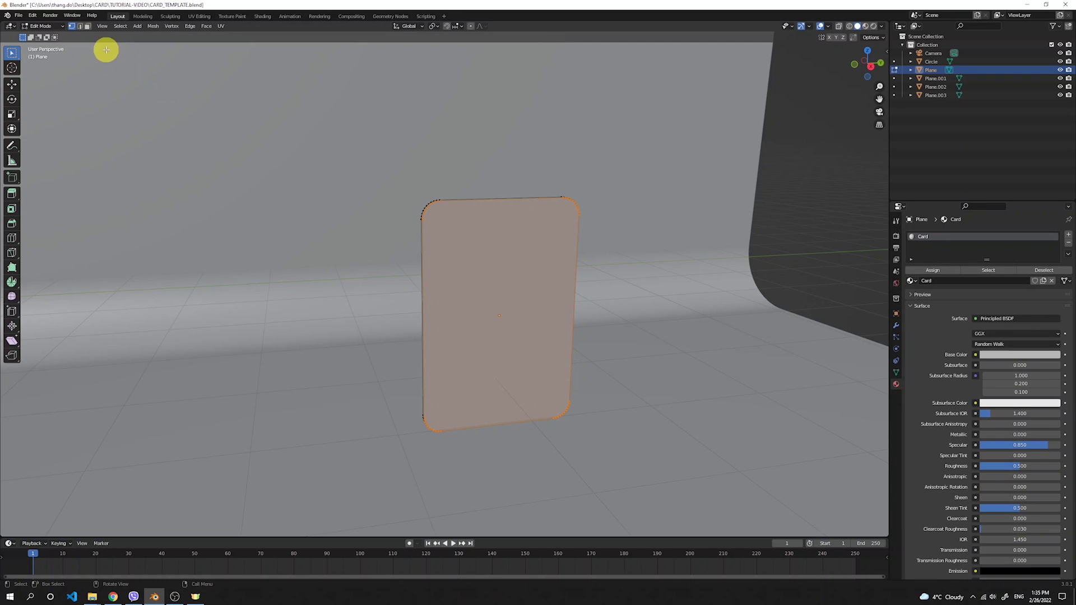
left_click(87, 26)
left_click(519, 271)
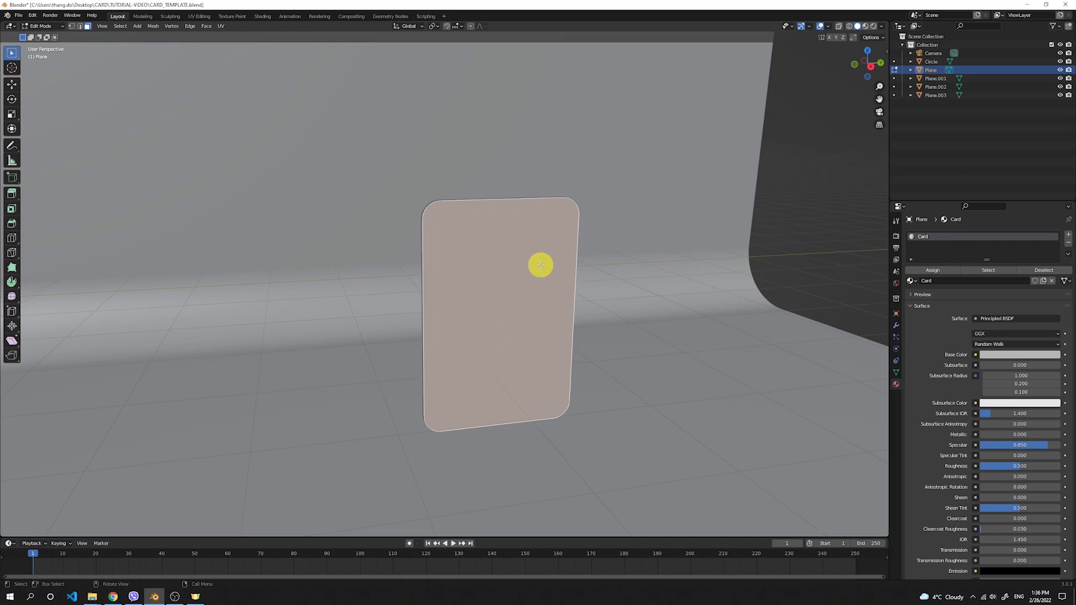
key("i")
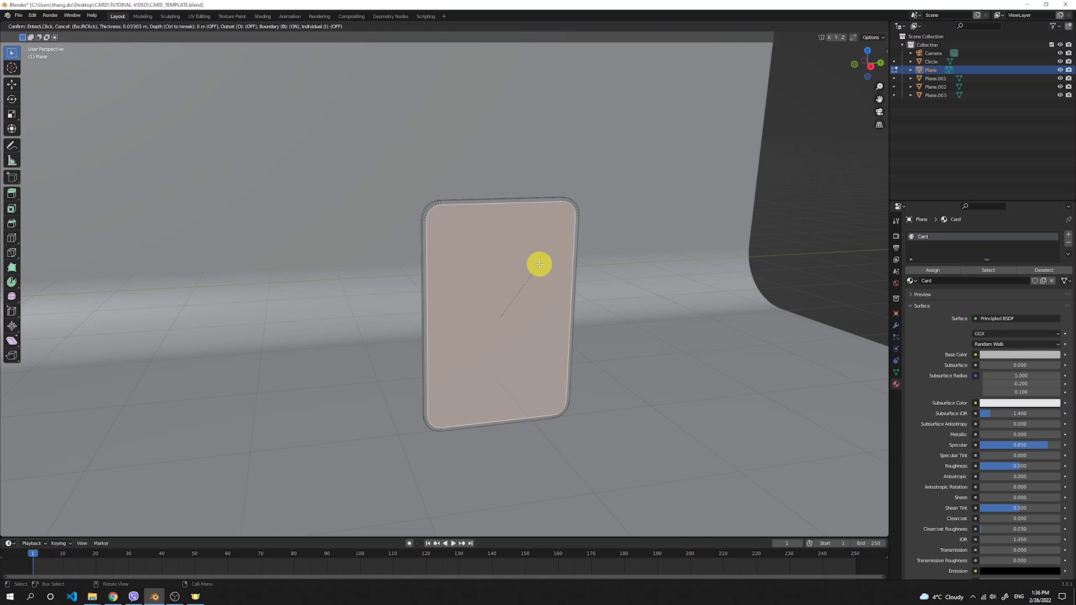
left_click(539, 264)
Step: Inset the card's inner front face a second time to form a narrow border ring
scroll(566, 339, "up", 2)
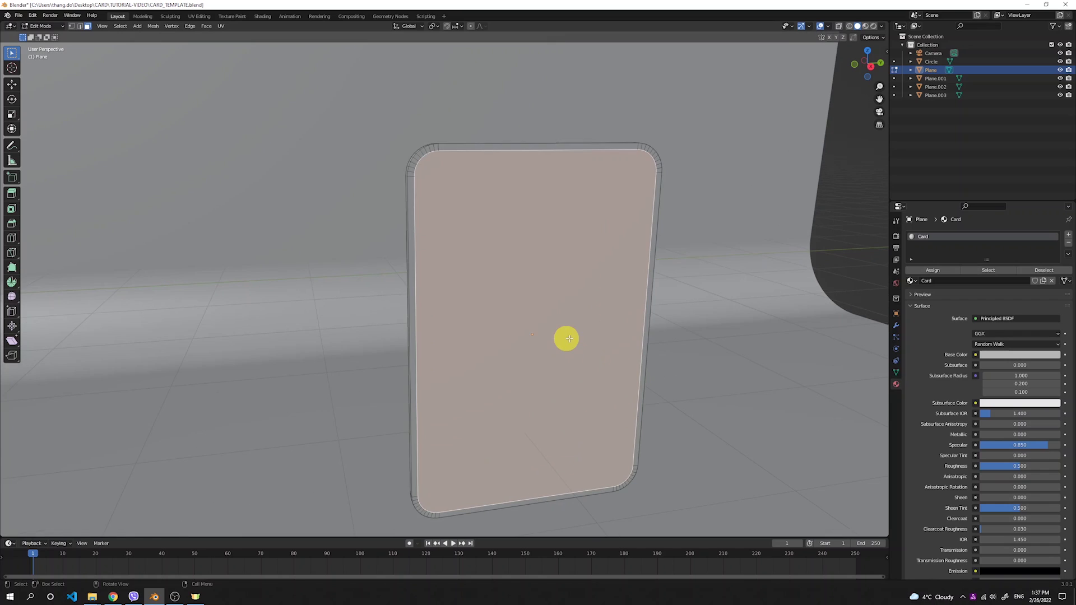
middle_click_drag(615, 334, 555, 308, "shift")
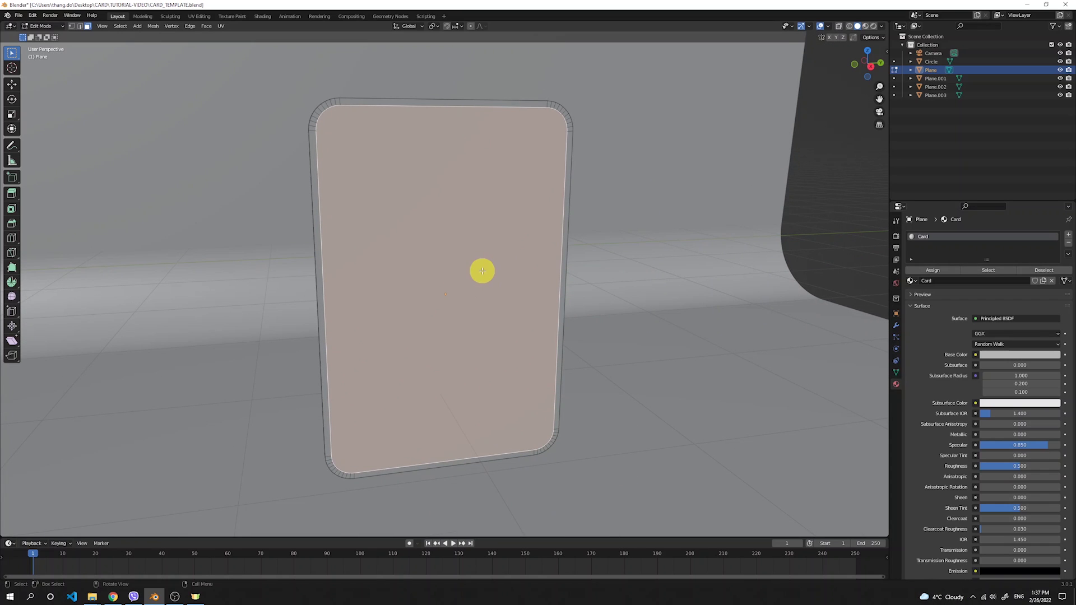
key("i")
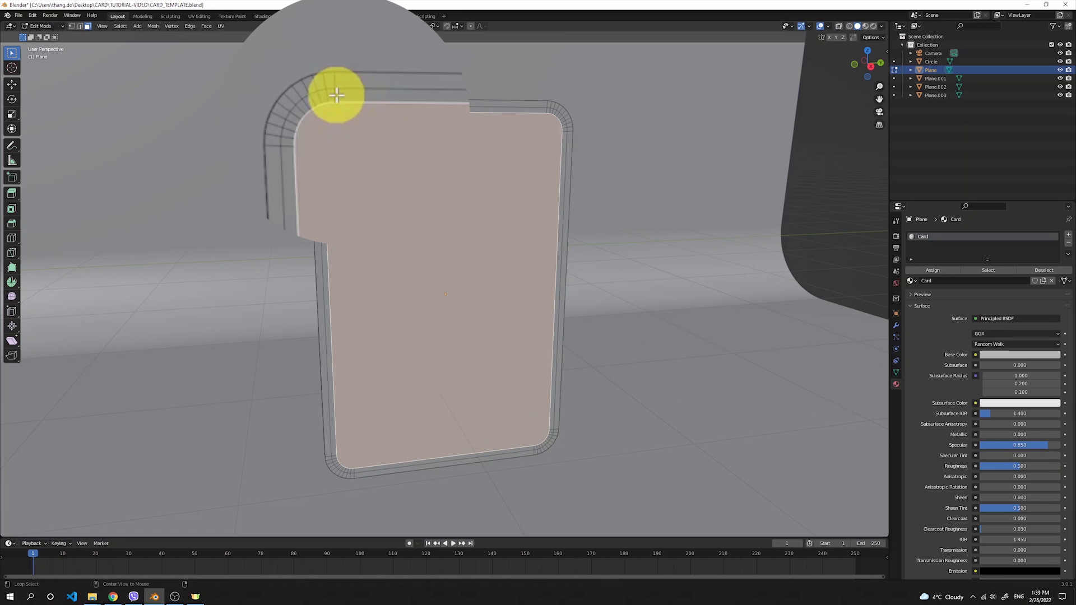
Step: Extrude the ring of faces between the two insets about 0.028 m into the card as a groove
left_click(445, 105, "alt")
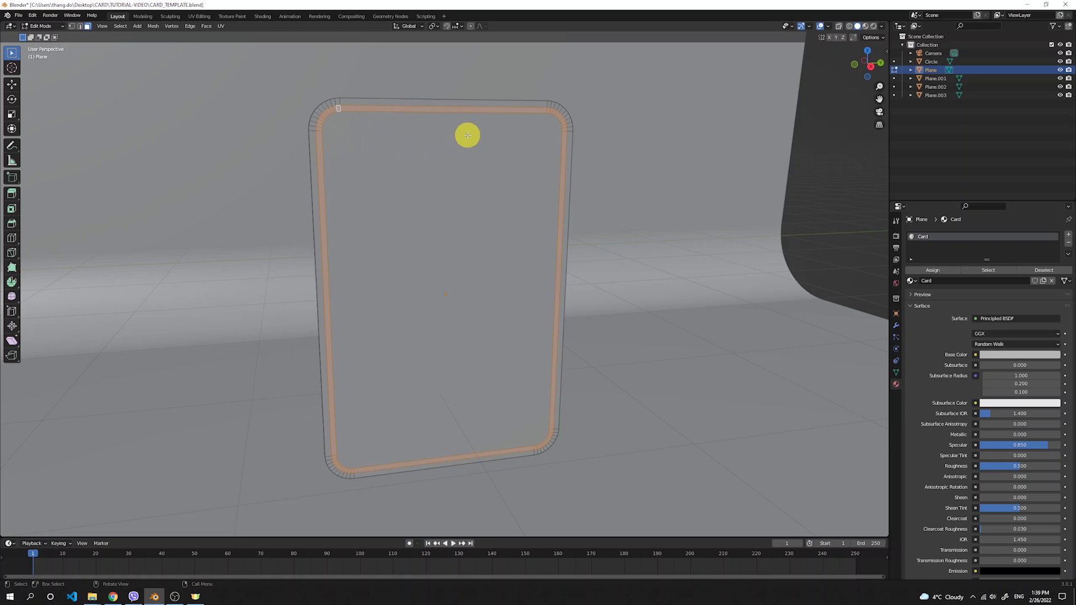
key("e")
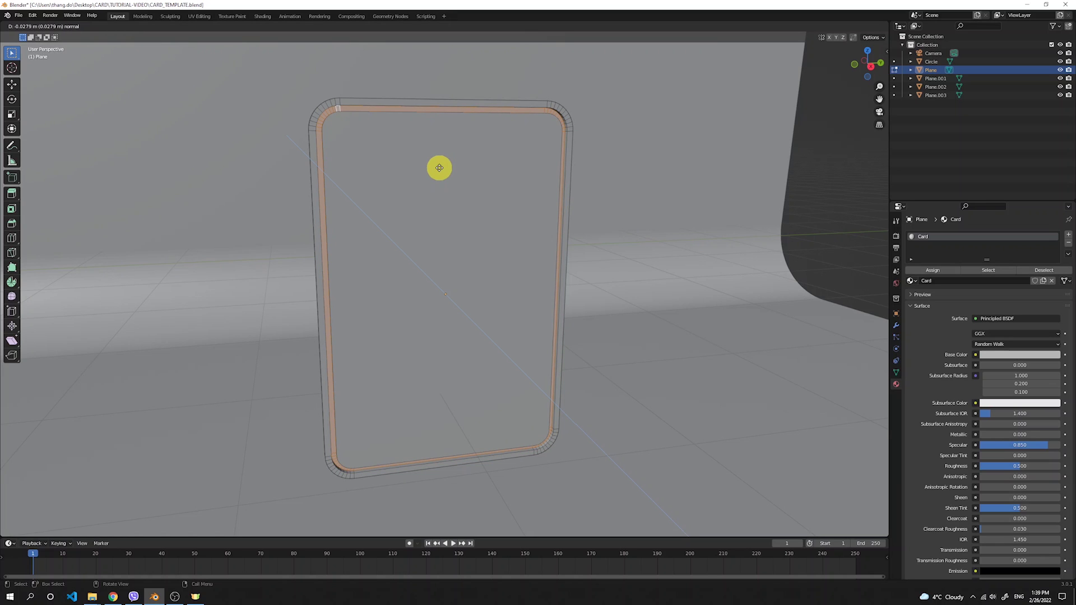
left_click(440, 168)
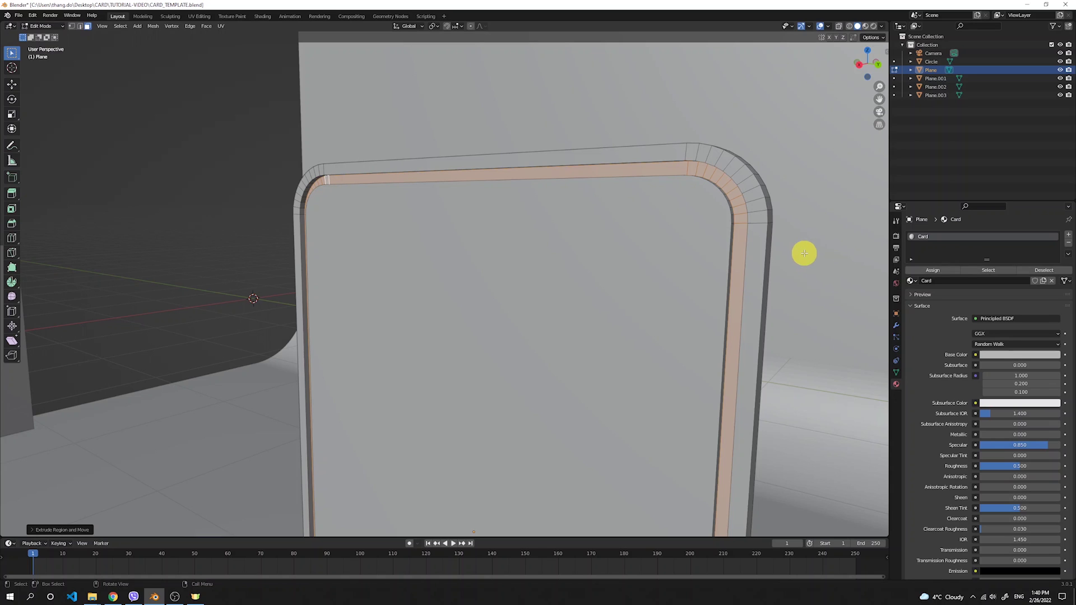
Step: Add a second material slot to the card with a new material named ShinyBorder
left_click(1068, 235)
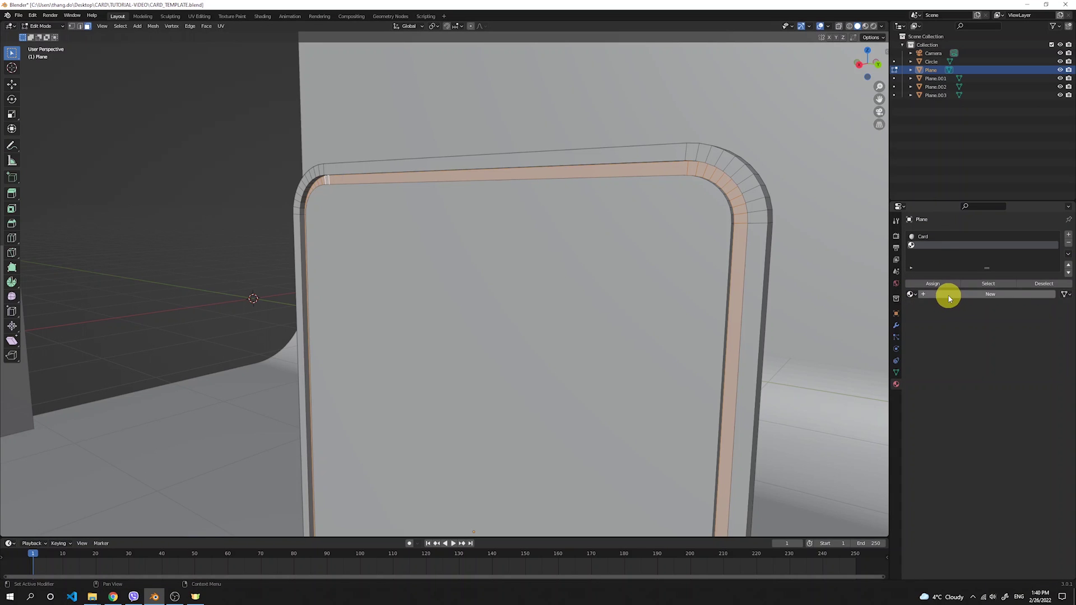
left_click(949, 295)
left_click(974, 293)
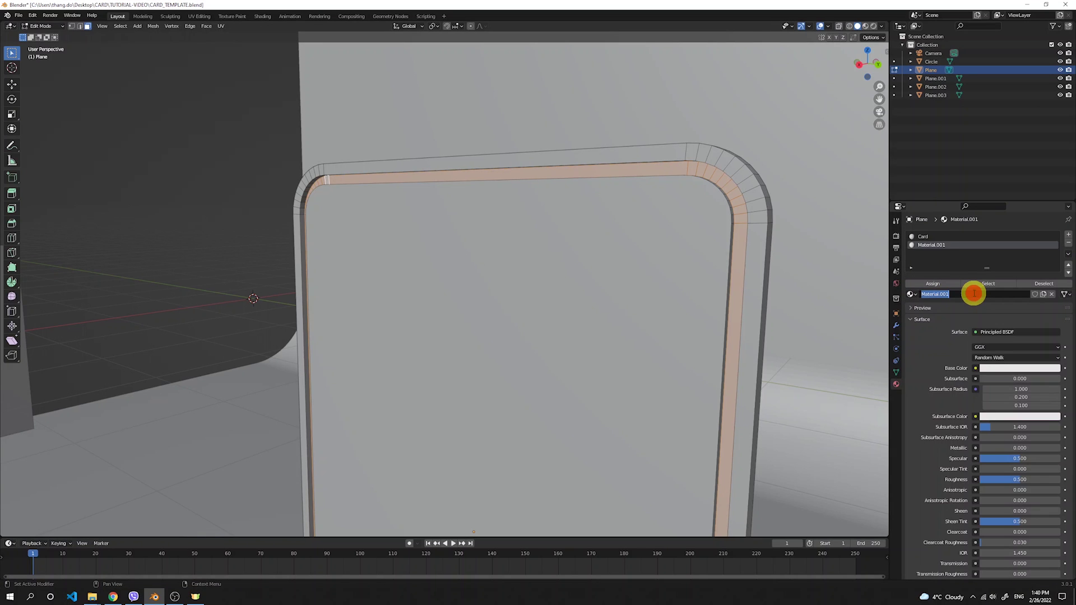
type("ShinyBorder")
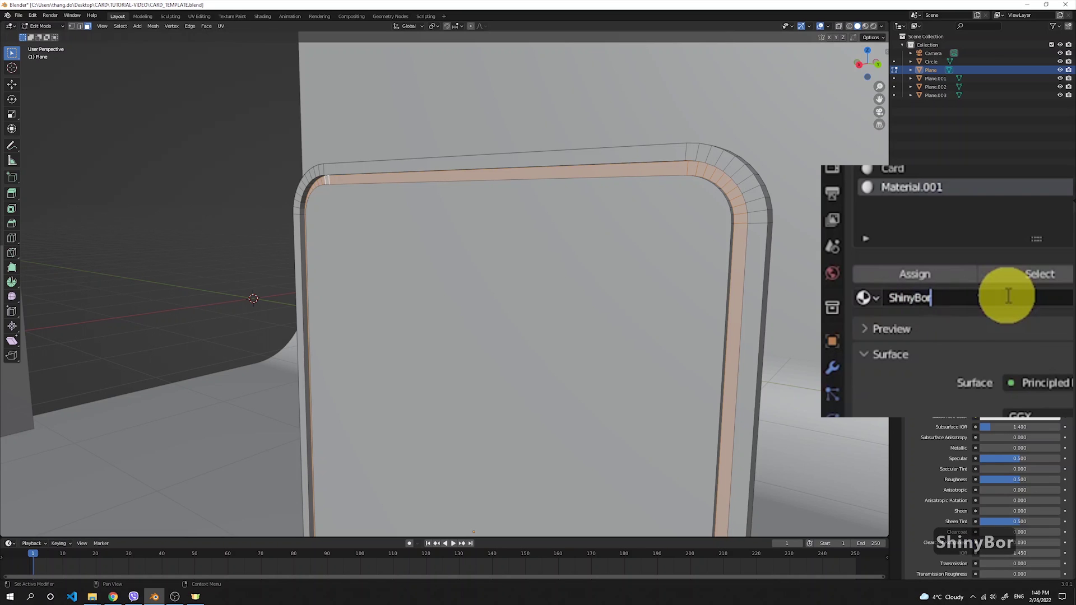
Step: Make ShinyBorder an Emission surface with strength 8 and a bright cyan color
left_click(989, 330)
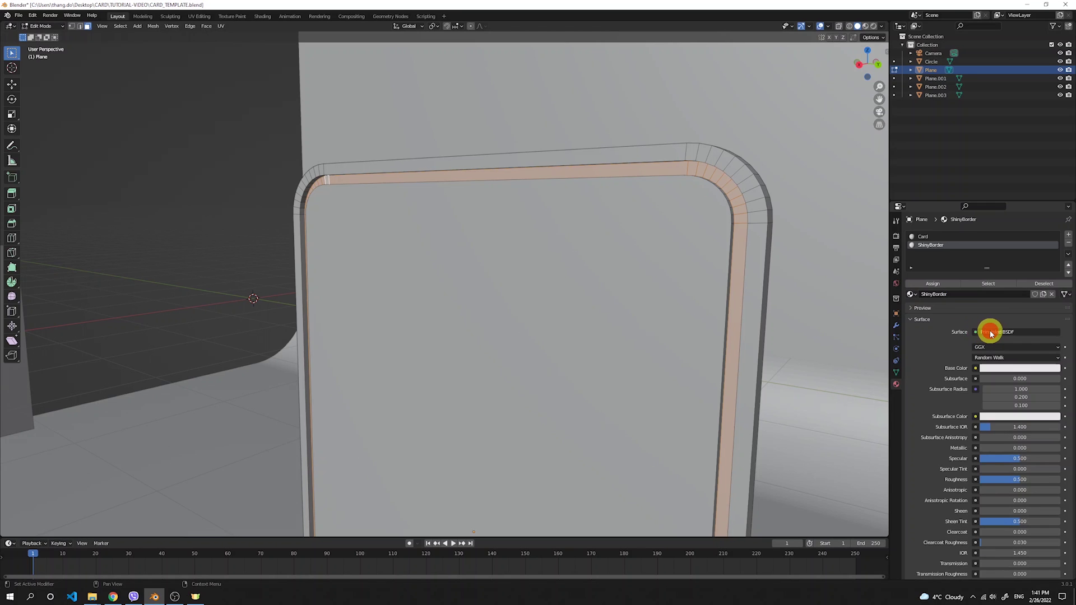
left_click(919, 447)
left_click(1047, 350)
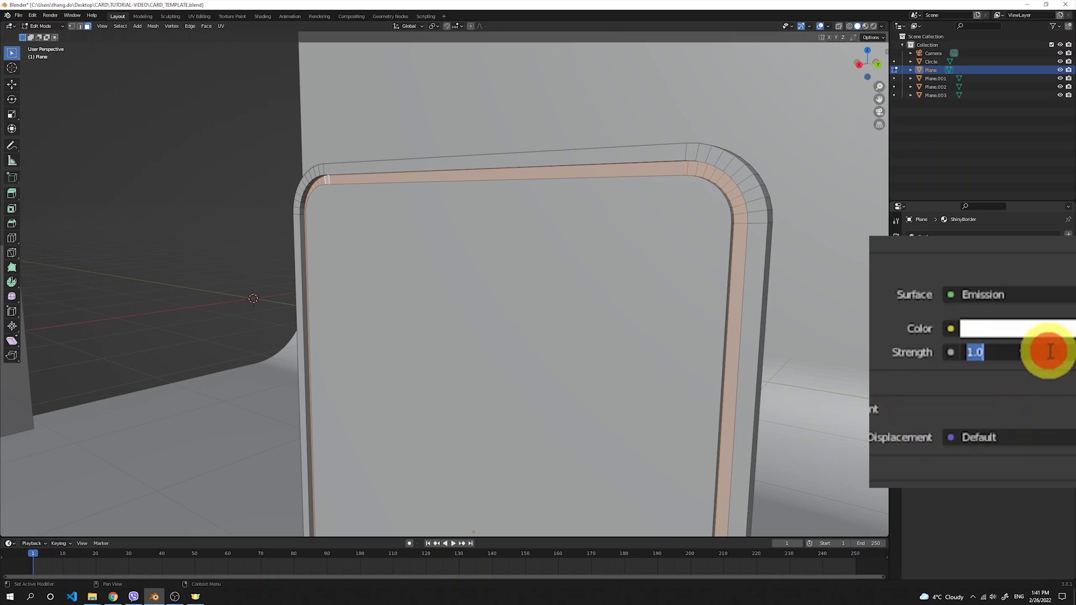
type("8")
key("Return")
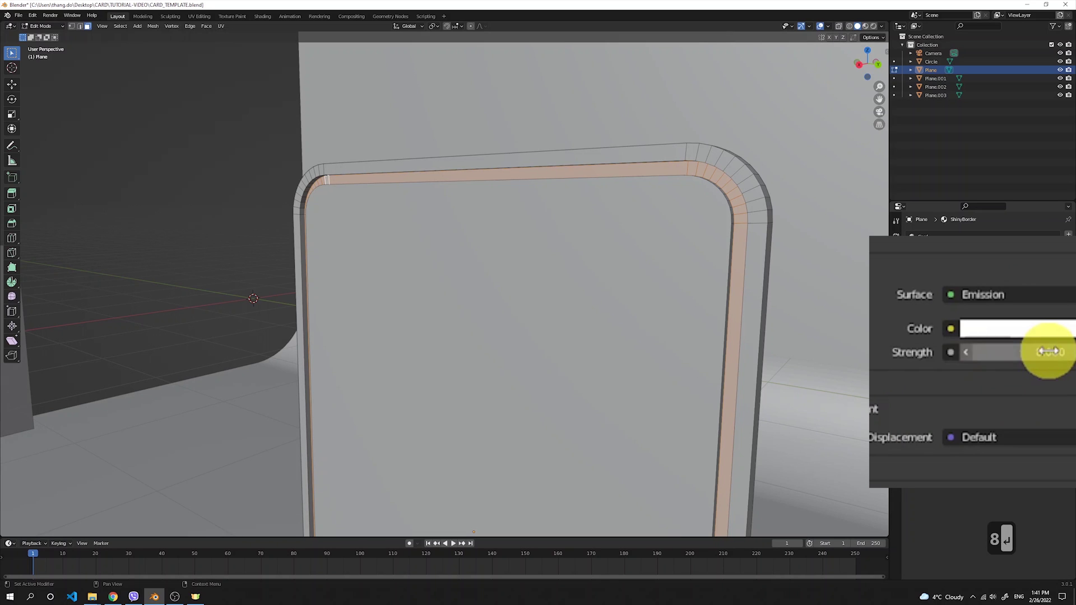
left_click(1014, 348)
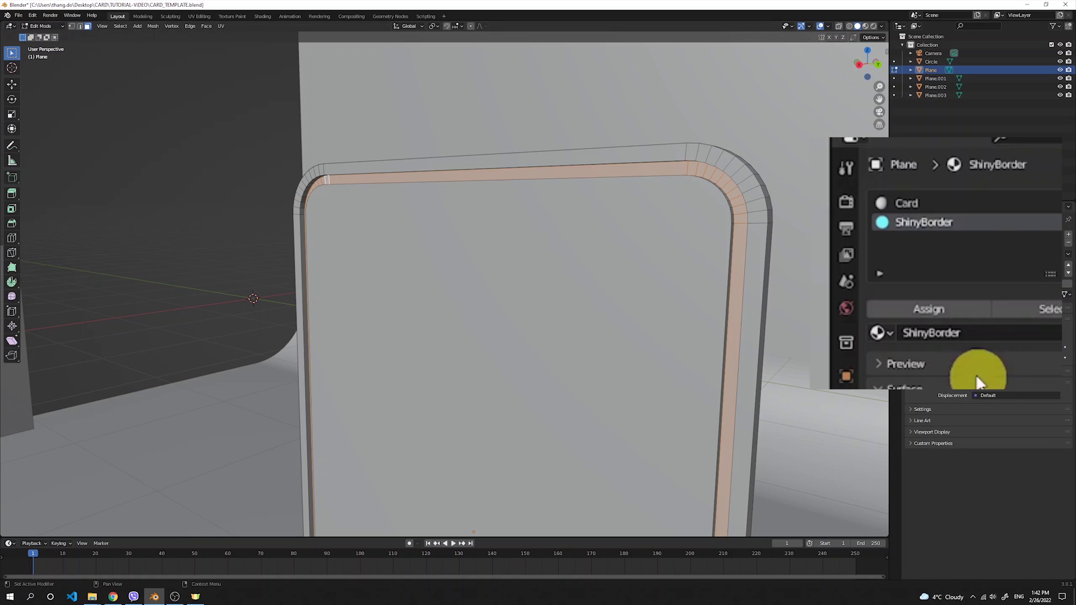
Step: Assign ShinyBorder to the selected groove faces and check the glowing border in rendered shading from Object Mode
left_click(931, 310)
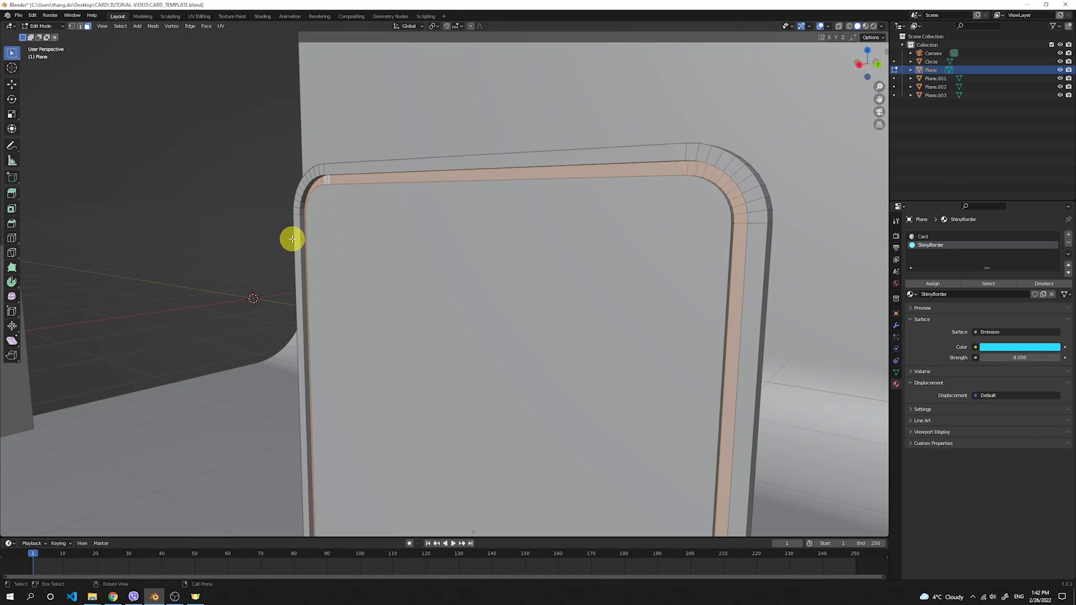
scroll(560, 291, "down", 10)
key("Tab")
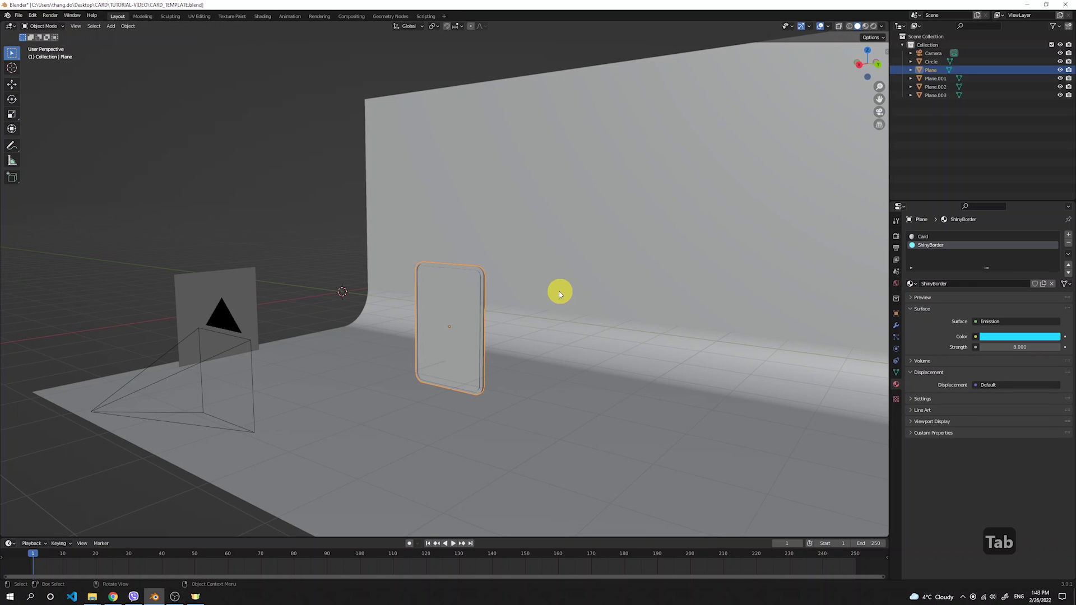
left_click(864, 26)
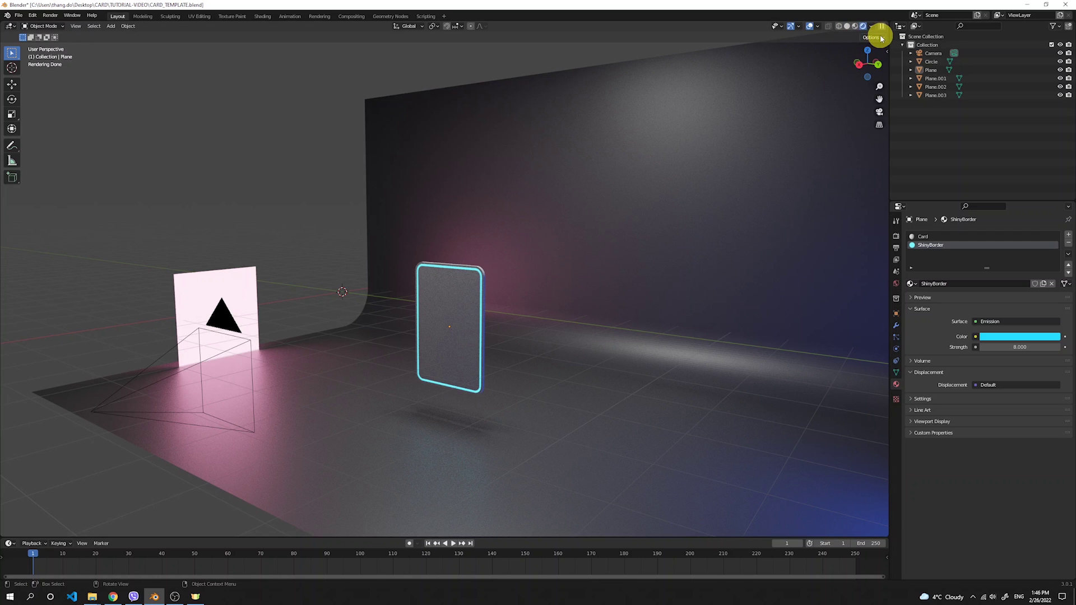
left_click(847, 26)
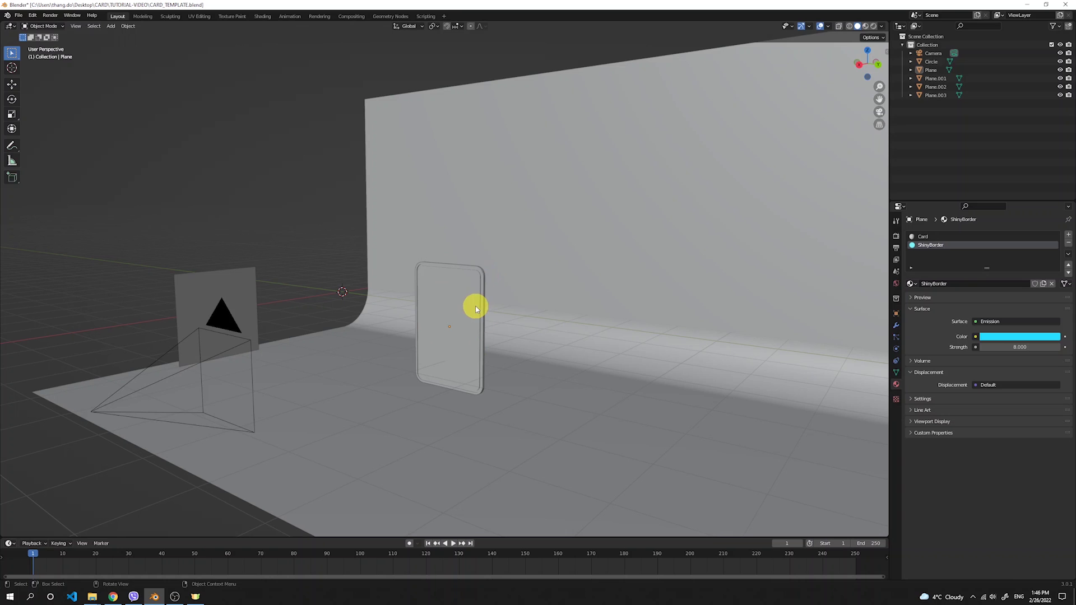
Step: Set the card's Z rotation to 65° while looking through the camera and check it in rendered shading
key("KP_0")
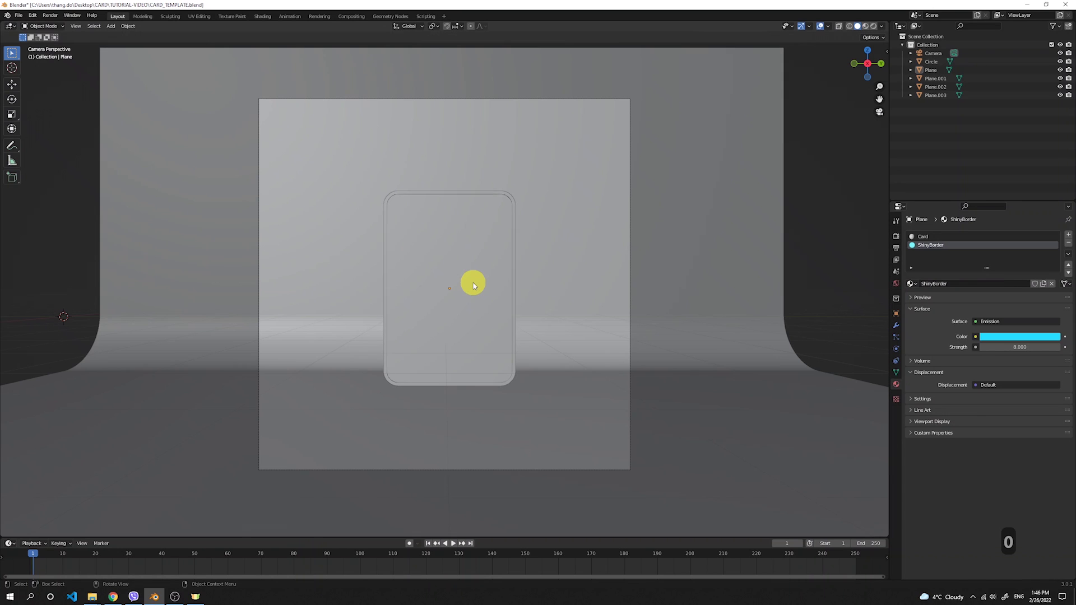
left_click(492, 203)
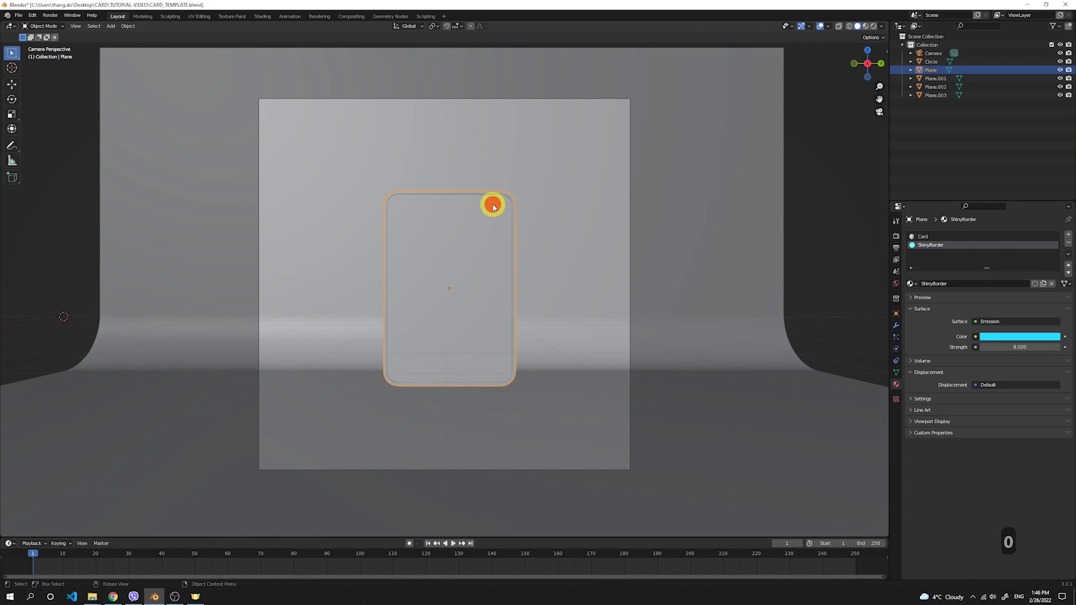
left_click(896, 313)
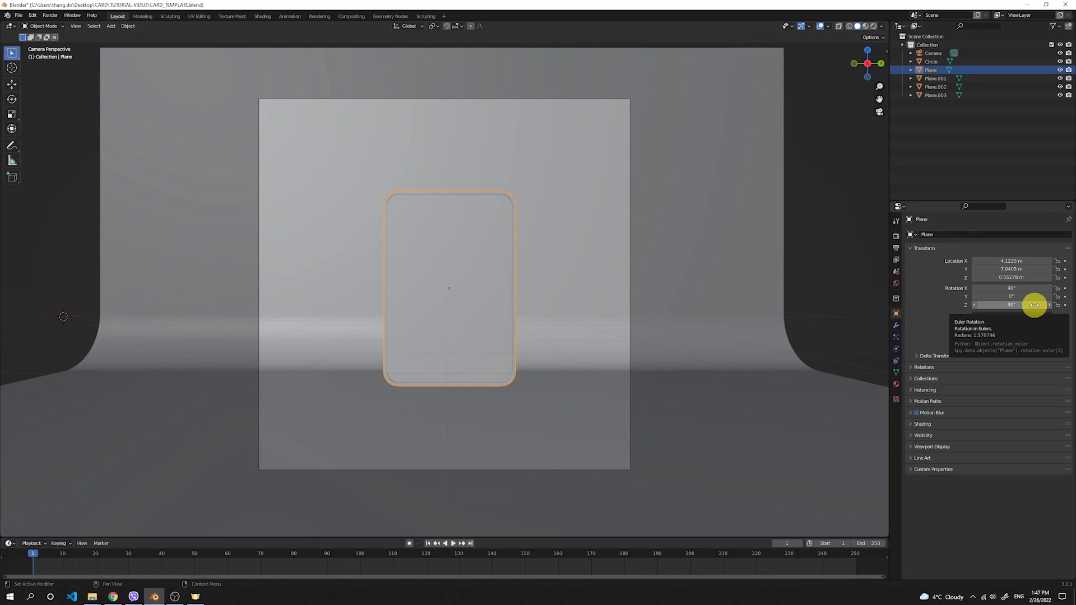
left_click_drag(1037, 305, 881, 308)
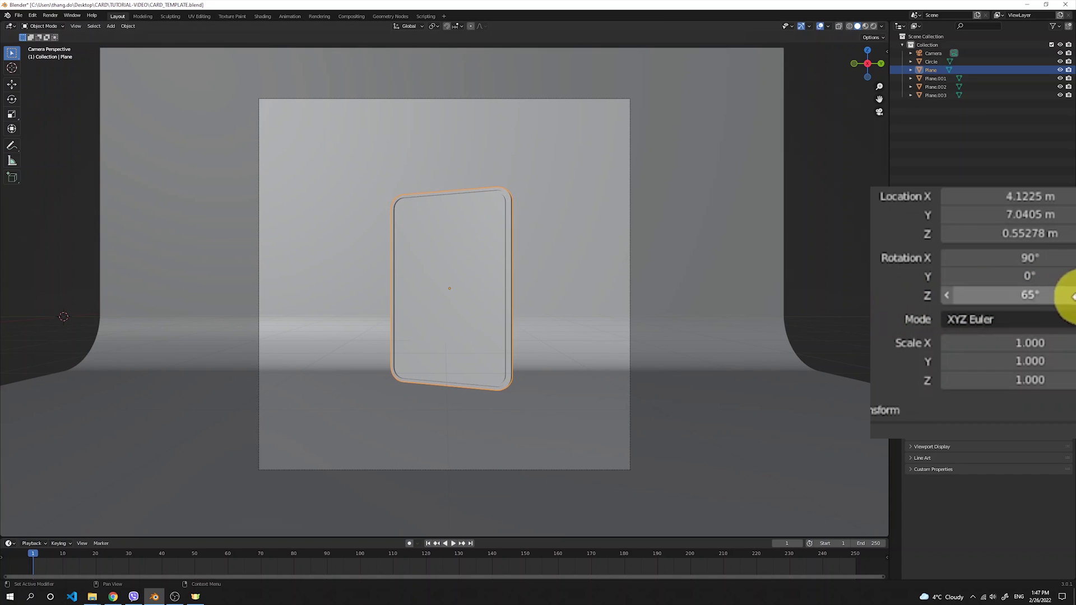
left_click(746, 303)
key("z")
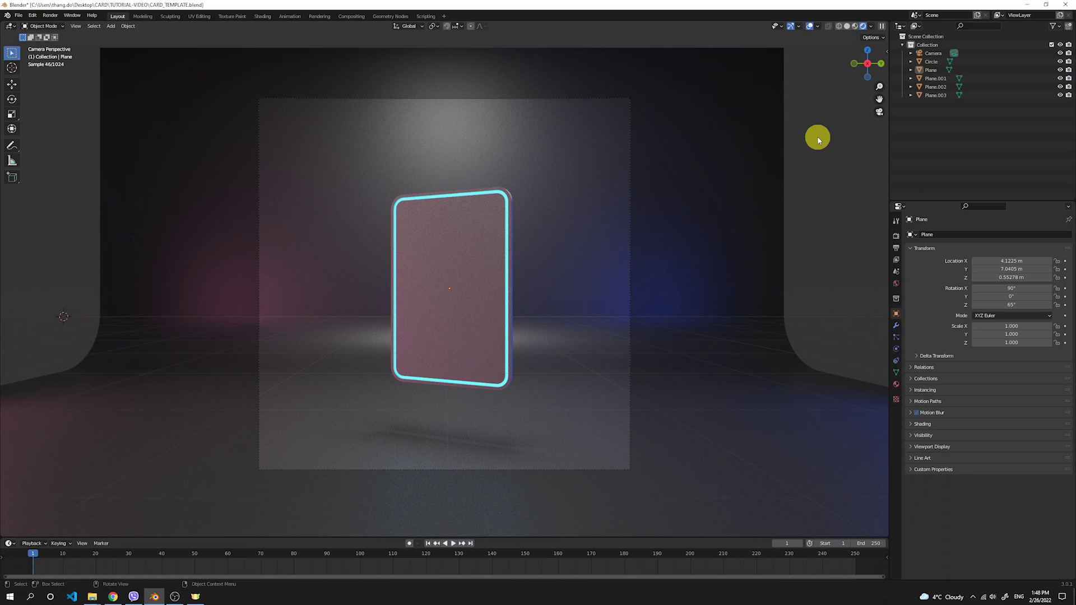
Step: Change the overhead light plane's Light1 emission to a saturated pink with strength 21
scroll(801, 150, "down", 4)
left_click(457, 67)
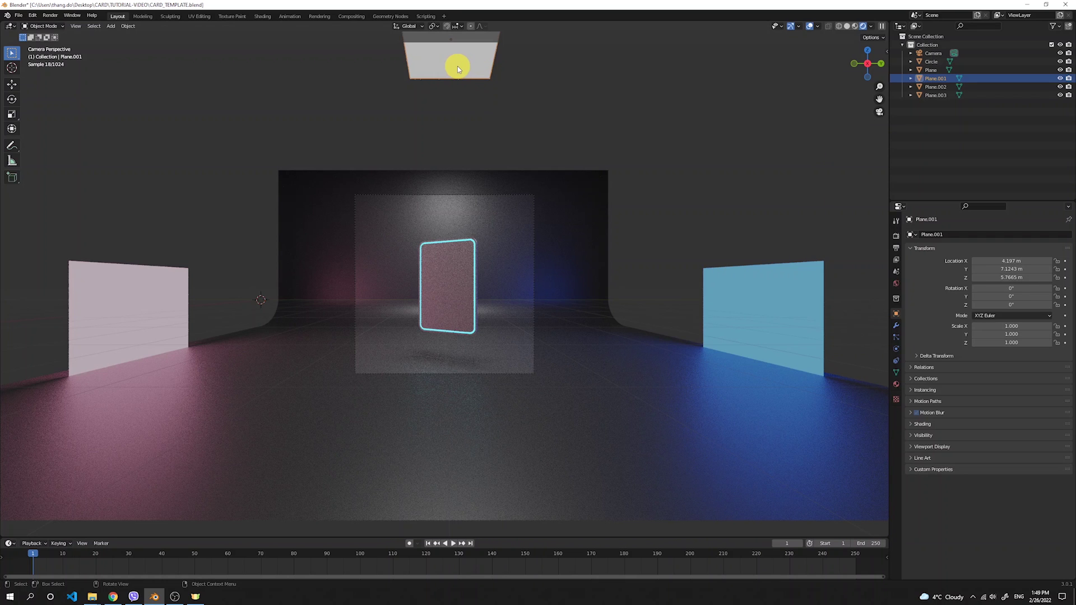
left_click(895, 385)
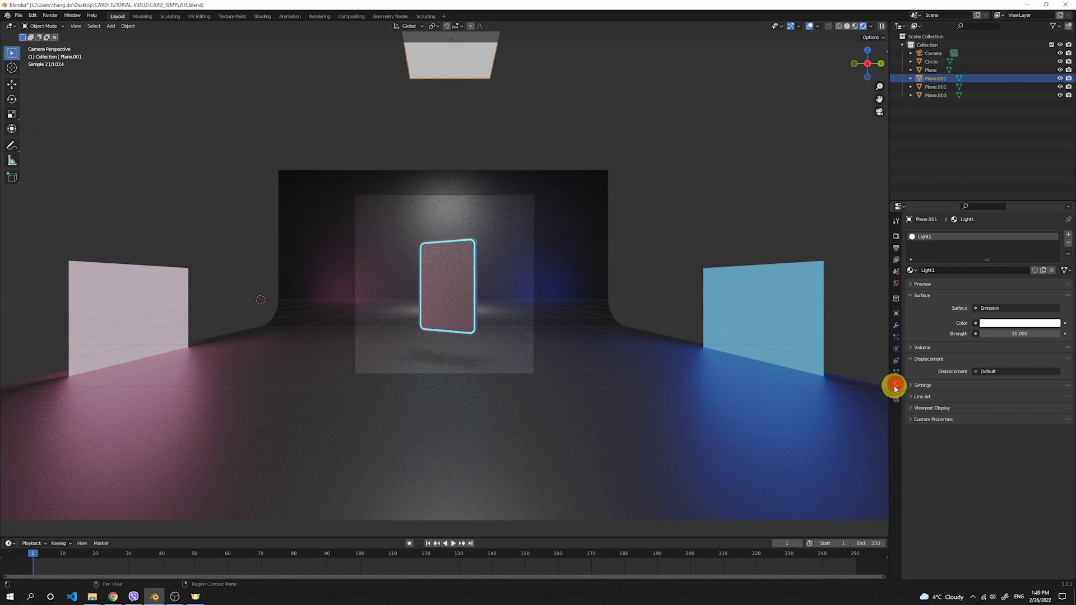
left_click(1008, 324)
left_click(1017, 348)
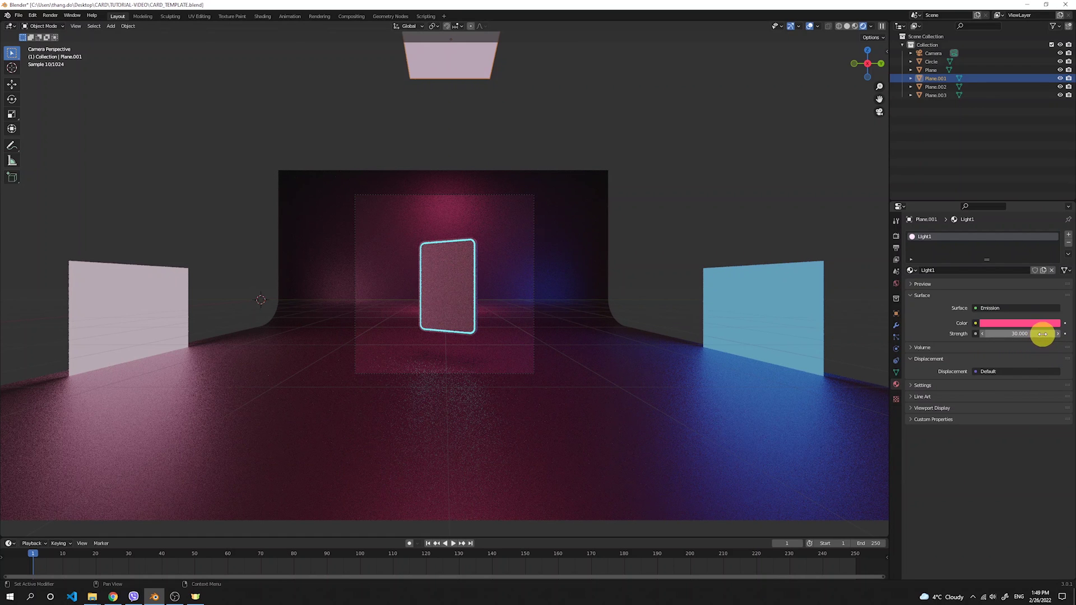
left_click(1053, 335)
type("21")
key("Return")
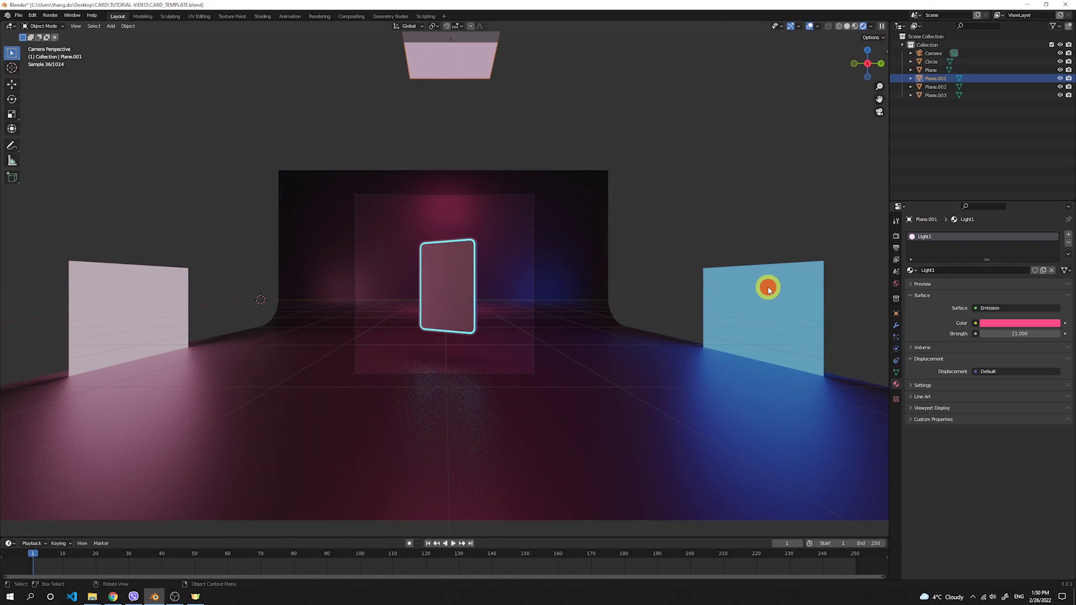
Step: Move the blue light plane about 3.83 m along negative Y, closer to the card
left_click(769, 289)
key("g")
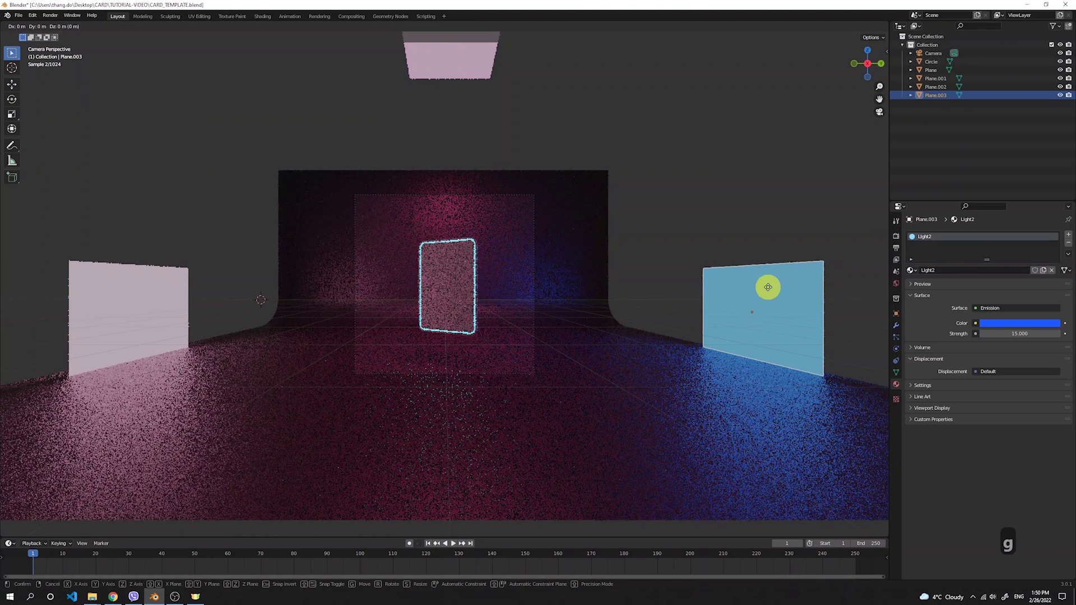
key("y")
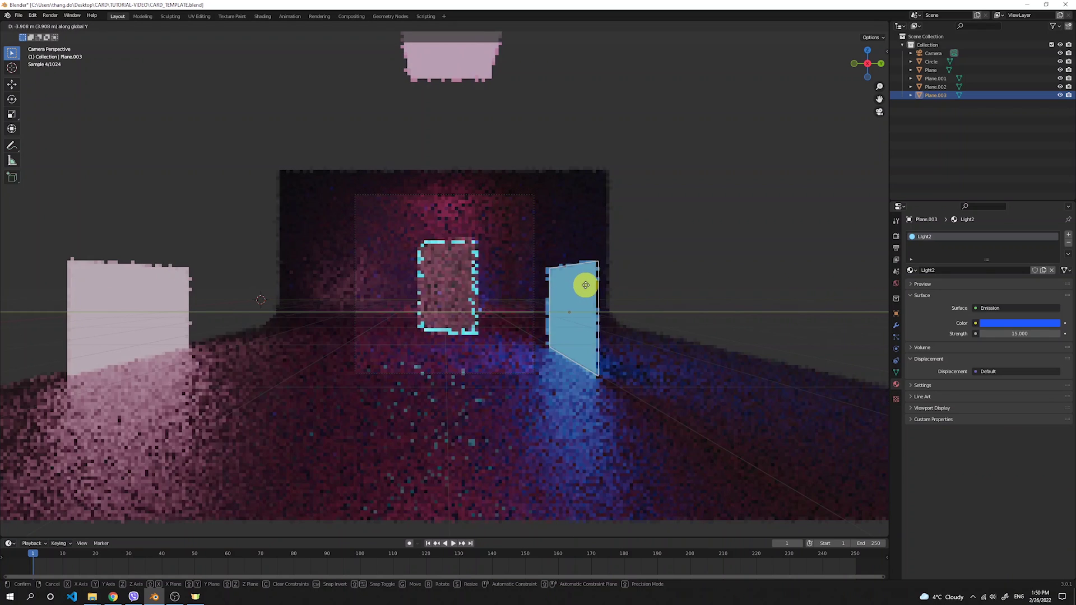
left_click(588, 286)
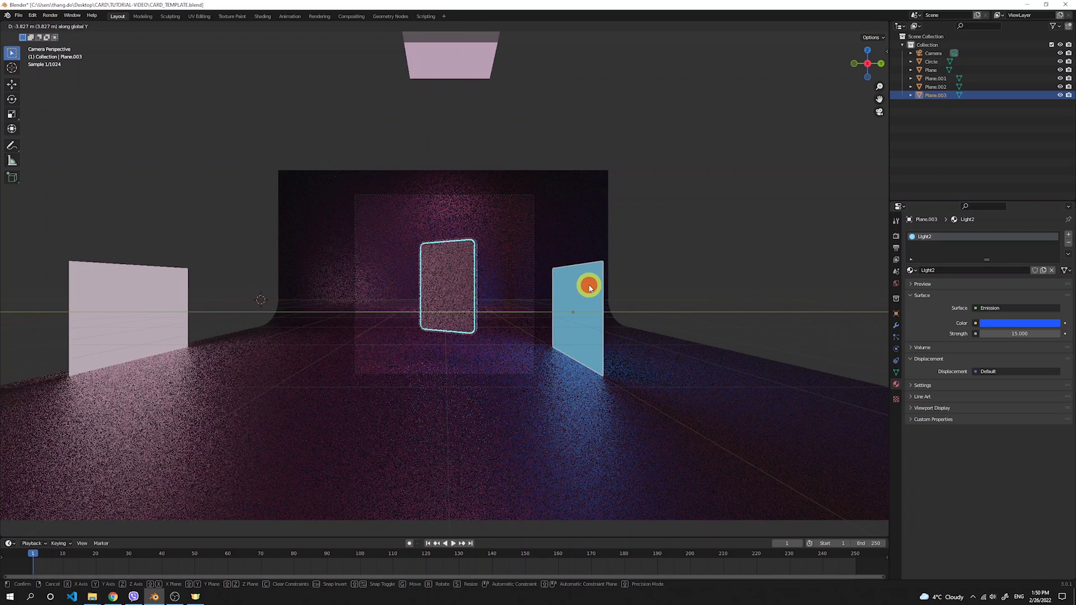
Step: Set the Light2 emission strength to 7 and shift its color to a blue-violet
left_click(1055, 342)
type("7")
key("Return")
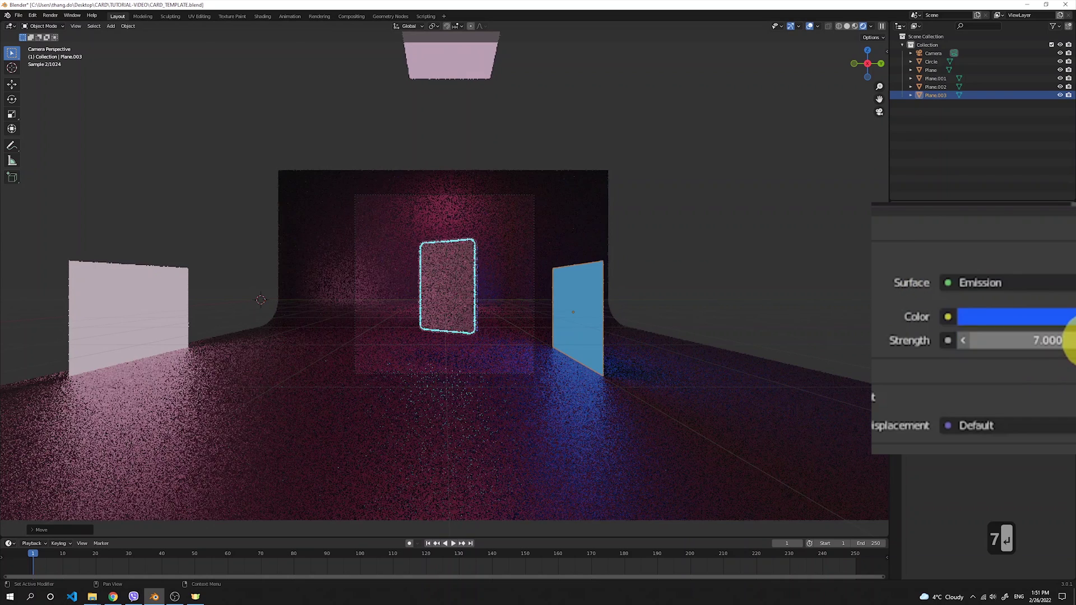
left_click(1020, 323)
left_click_drag(1038, 214, 1043, 216)
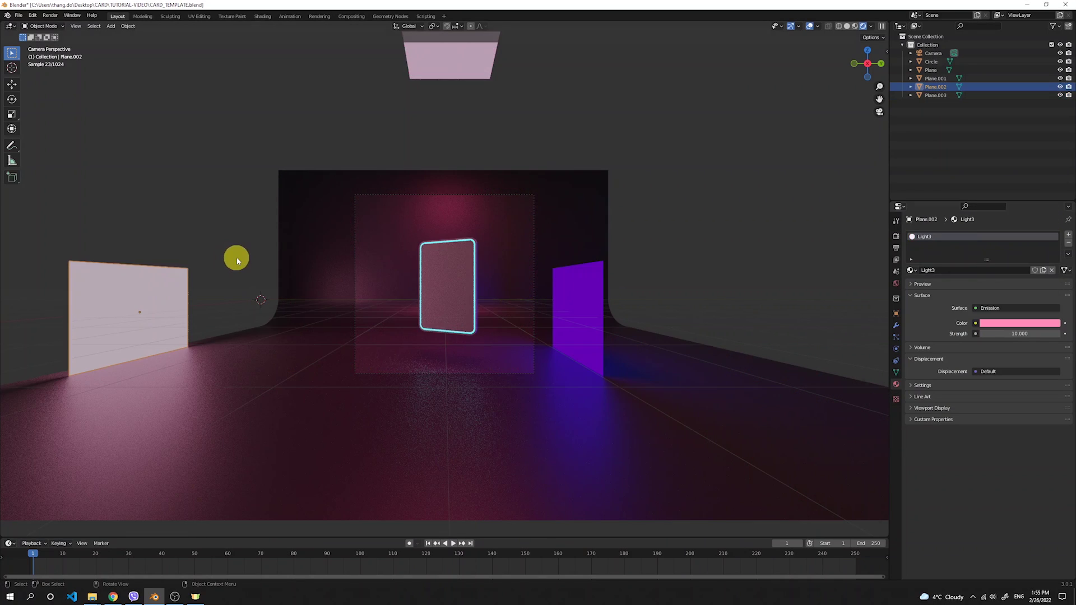
Step: Set the pink side light's Light3 emission strength to 5 and its color to pale lavender
left_click(154, 276)
left_click(1022, 332)
type("5")
key("Return")
left_click(1020, 324)
left_click(1025, 231)
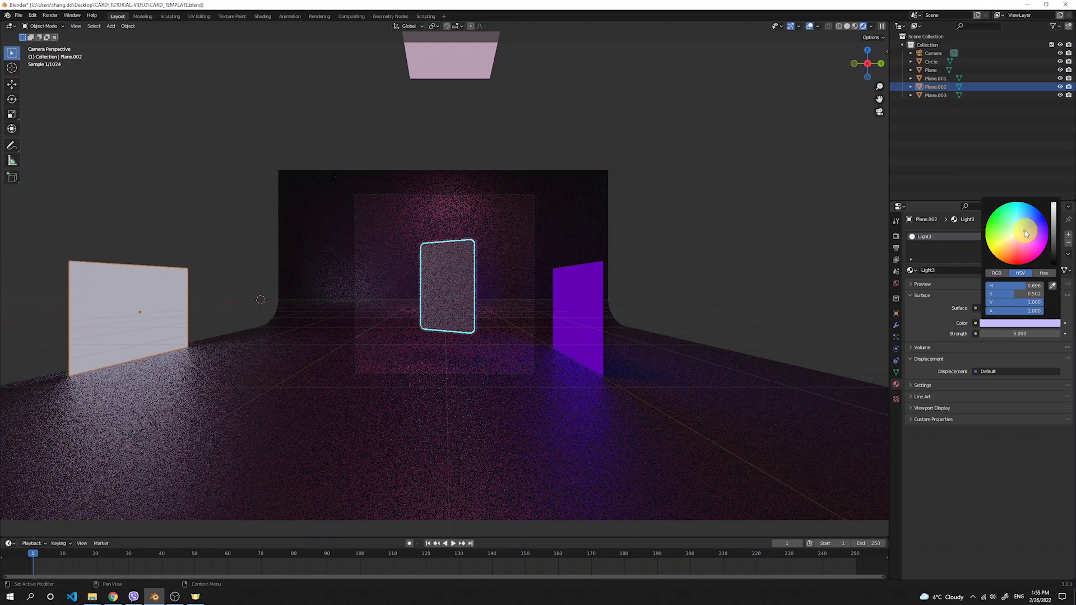
scroll(459, 268, "up", 4)
left_click(715, 343)
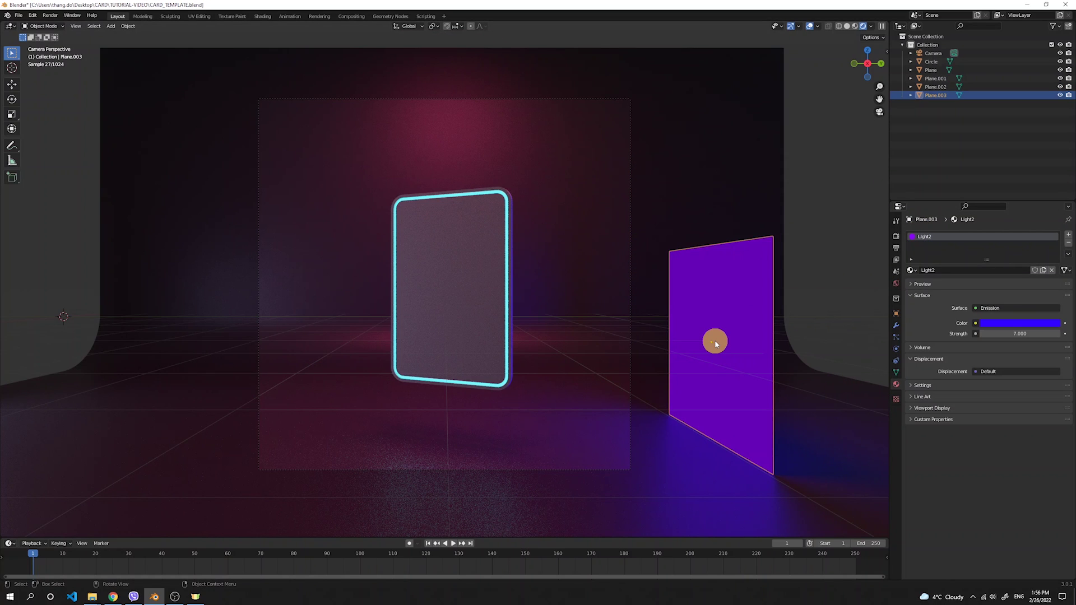
key("g")
key("y")
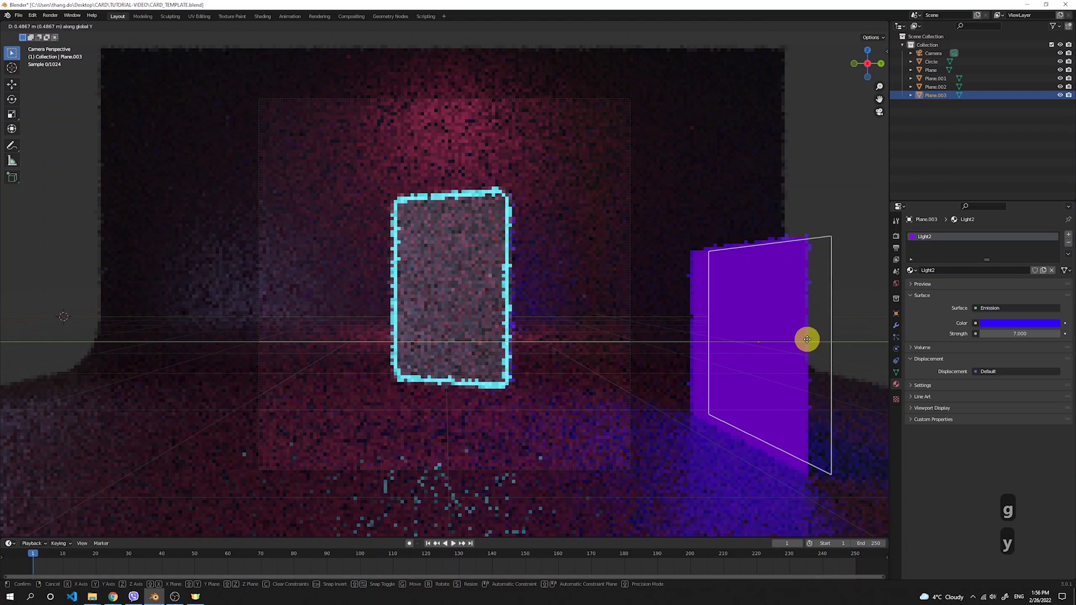
right_click(818, 339)
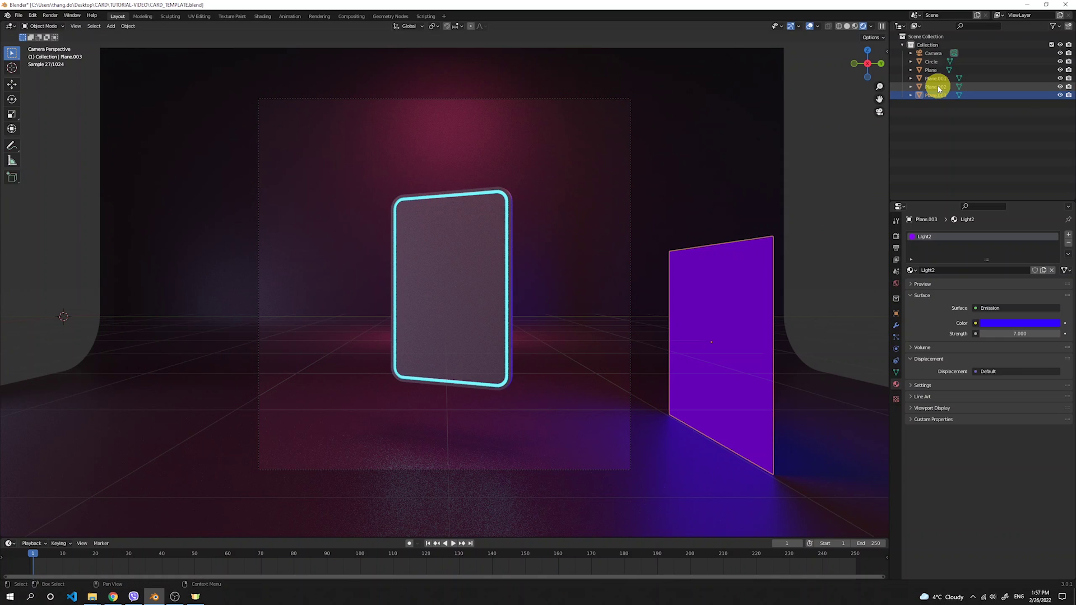
Step: Set the emission strength of the overhead plane's Light1 material to 12
left_click(940, 88)
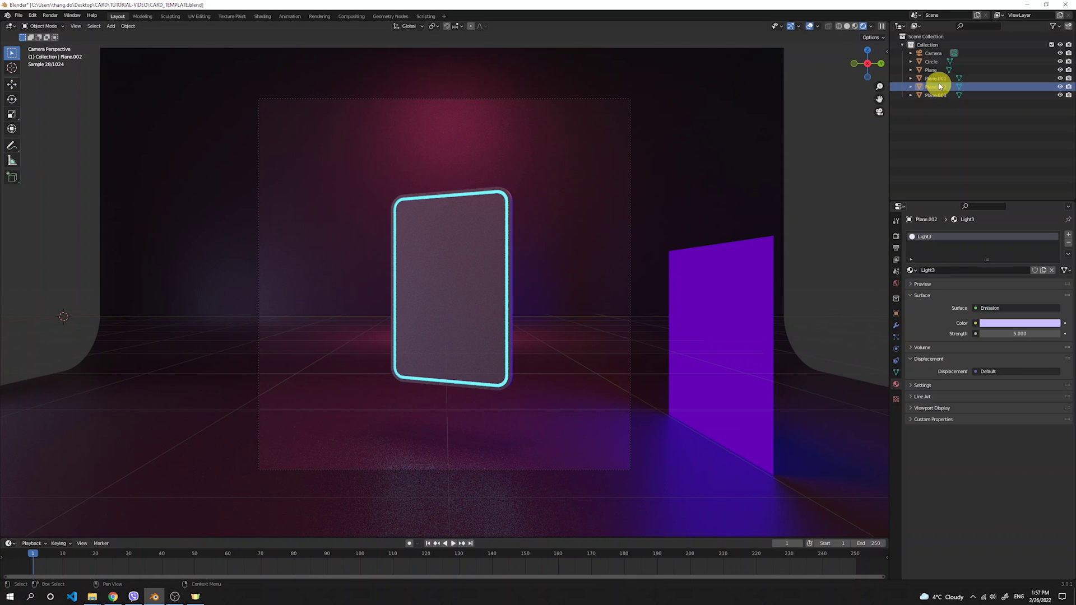
left_click(936, 79)
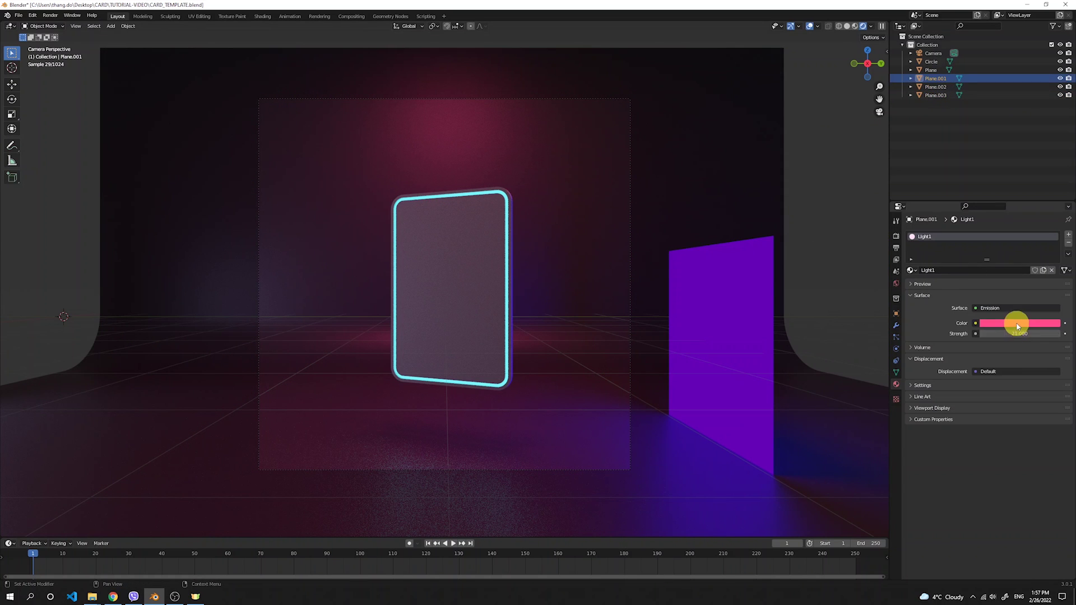
left_click(1053, 341)
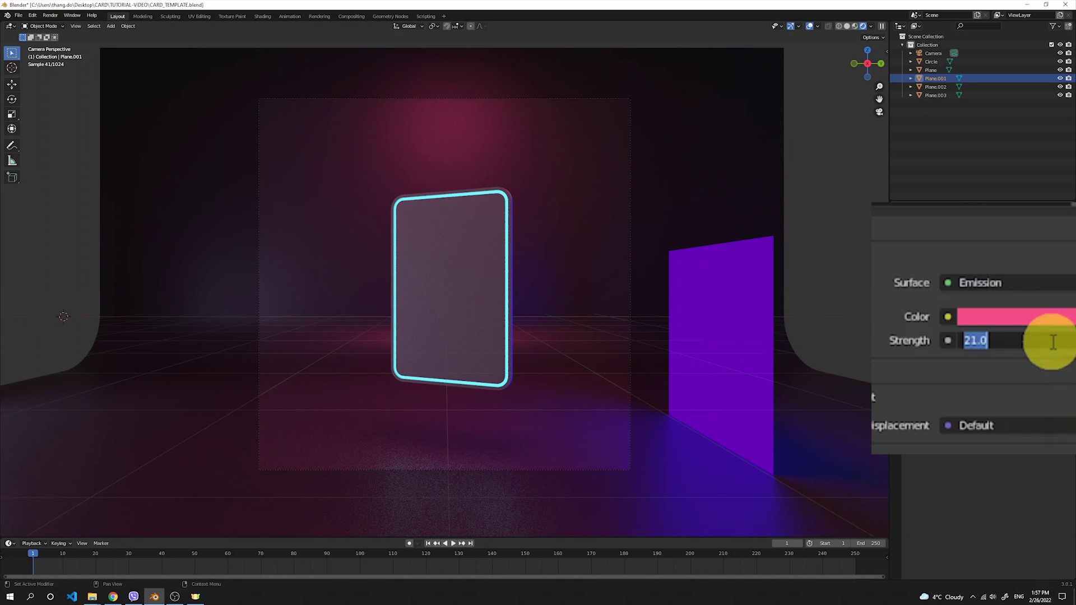
type("12")
key("Return")
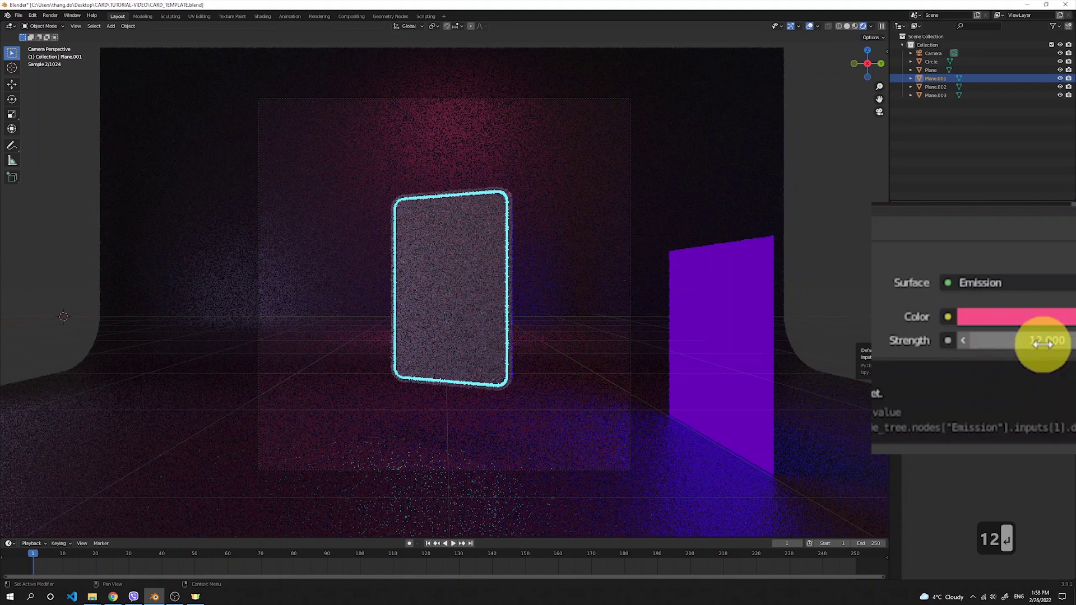
Step: Change the card's ShinyBorder emission color from cyan to a softer light blue
left_click(428, 227)
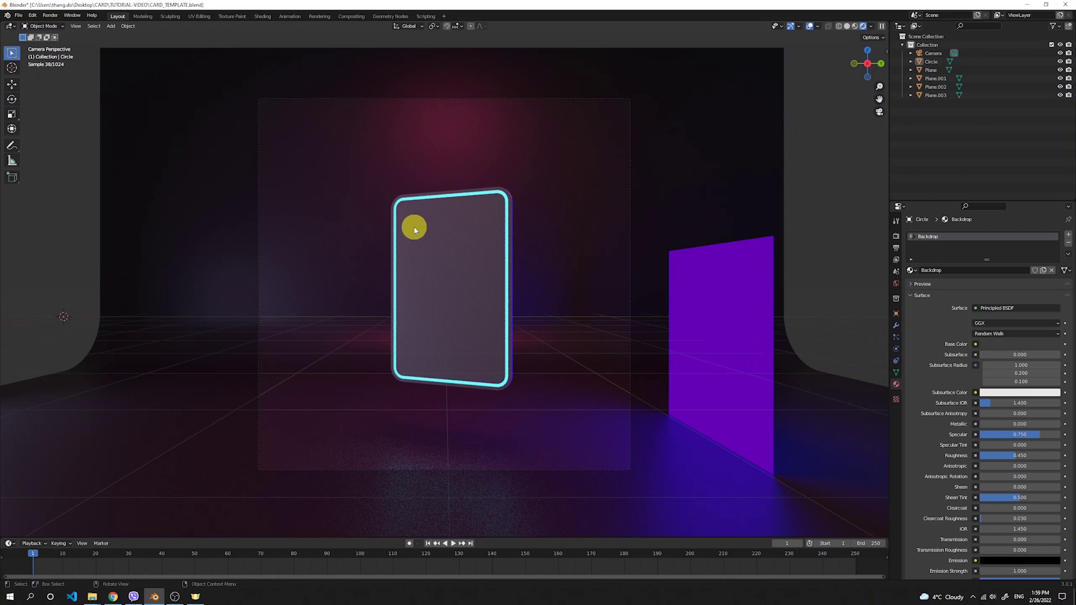
left_click(508, 264)
left_click(925, 245)
left_click(1023, 336)
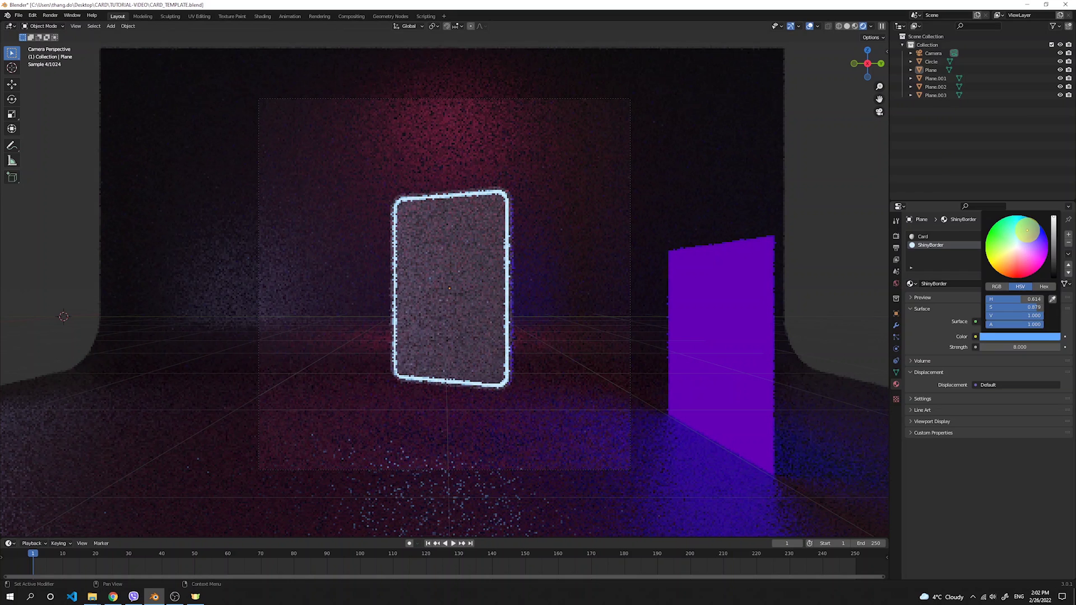
left_click(832, 140)
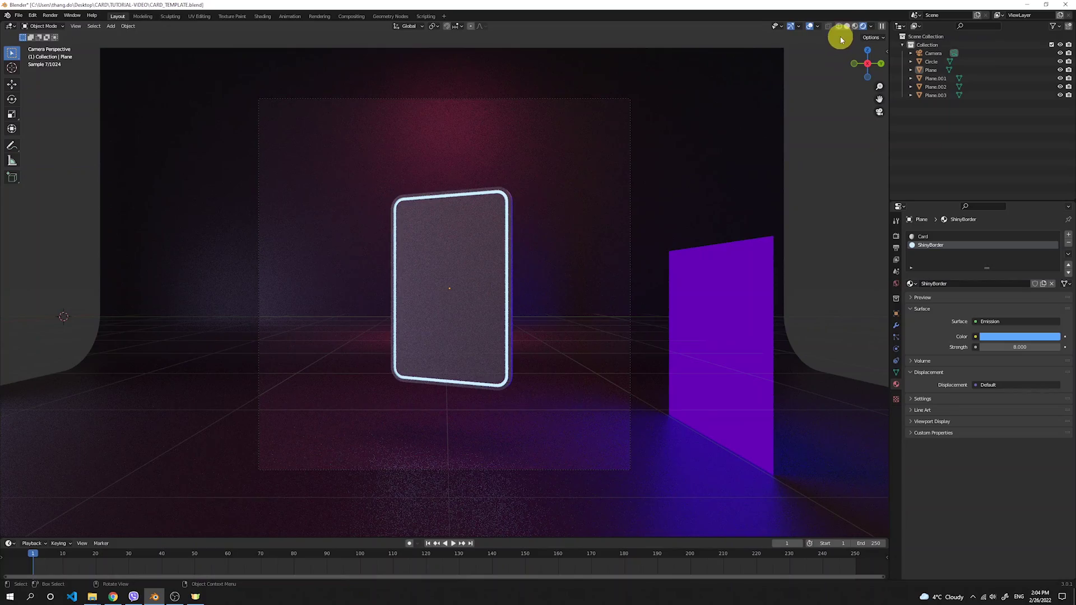
Step: Return to solid shading and keyframe the card's 65° Z rotation at frame 1
left_click(847, 26)
left_click(481, 207)
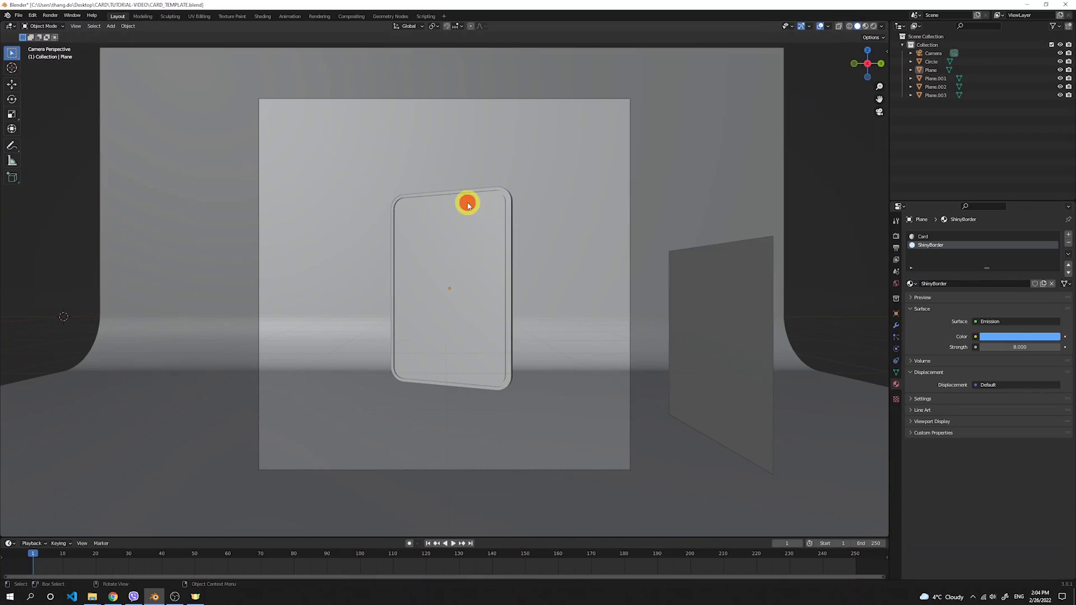
left_click(890, 312)
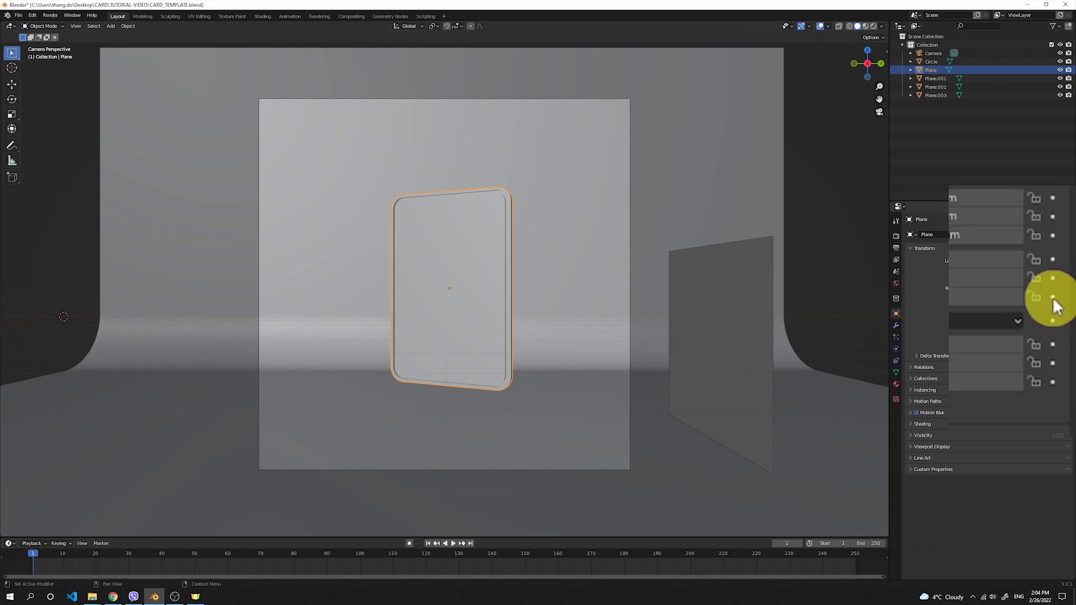
left_click(1054, 304)
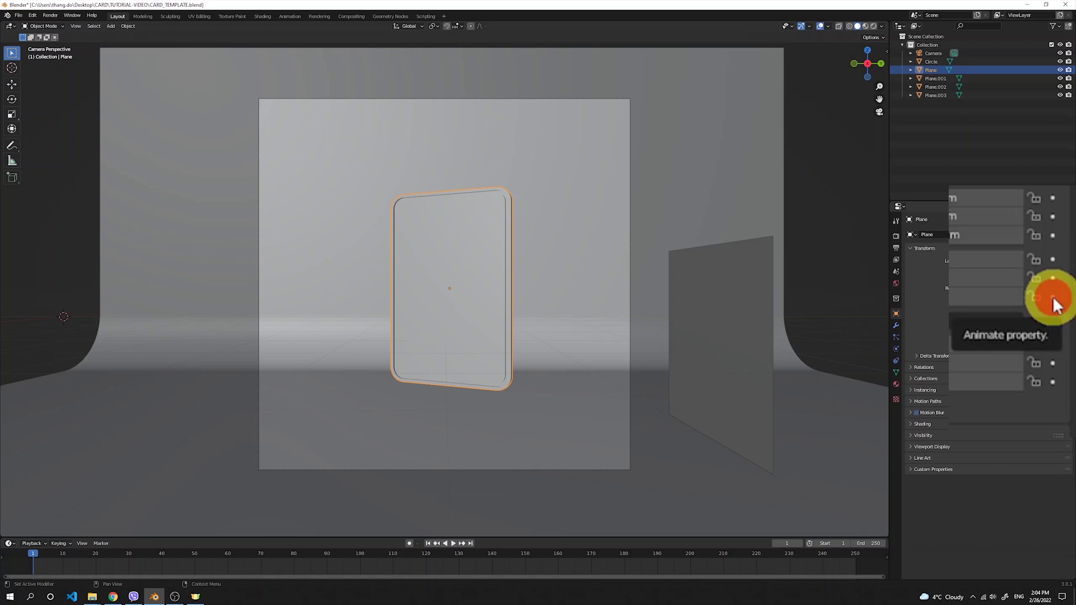
Step: Enlarge the timeline, then set the card's Z rotation to 115° at frame 45 and keyframe it
left_click_drag(279, 537, 283, 496)
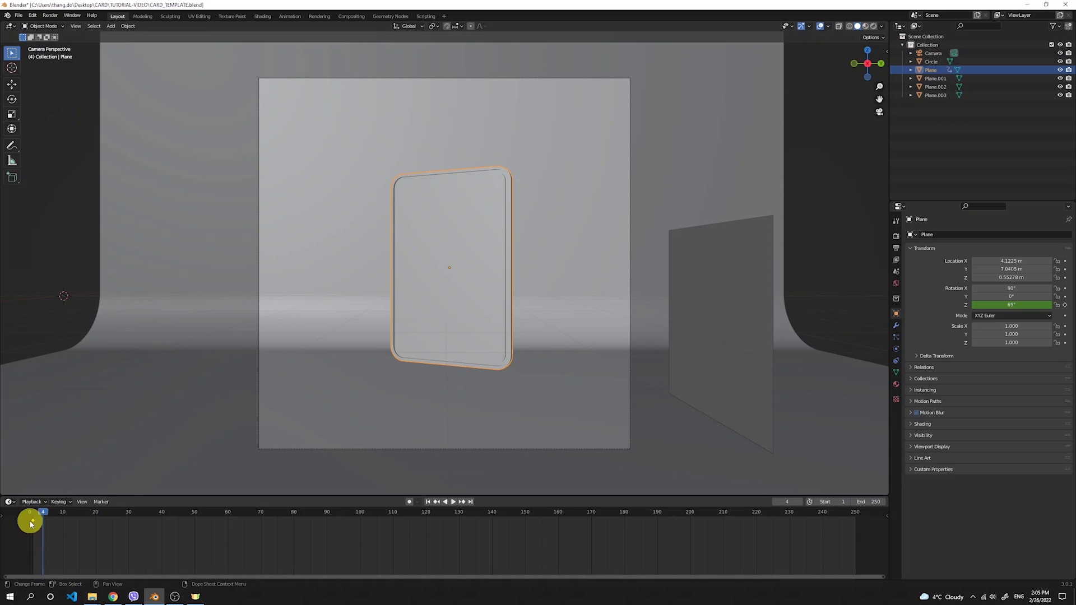
left_click_drag(48, 500, 31, 502)
key("space")
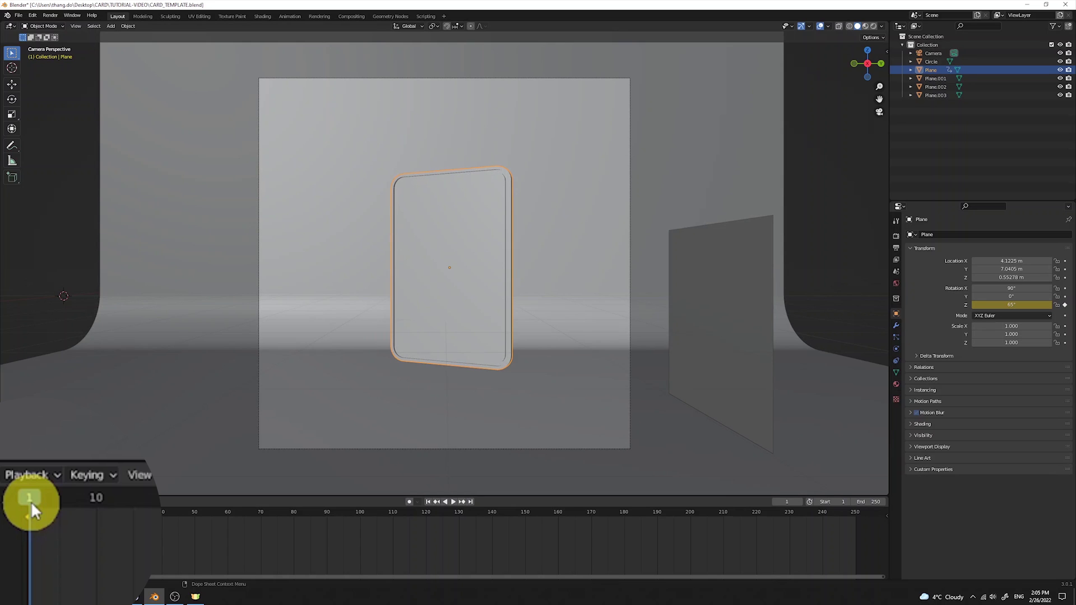
key("space")
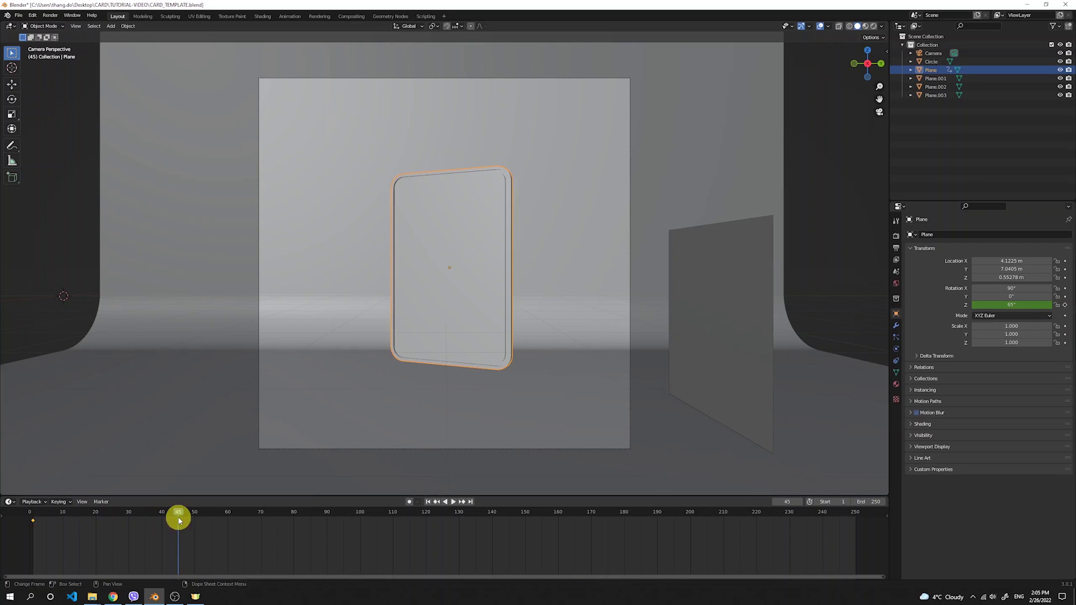
left_click(1045, 301)
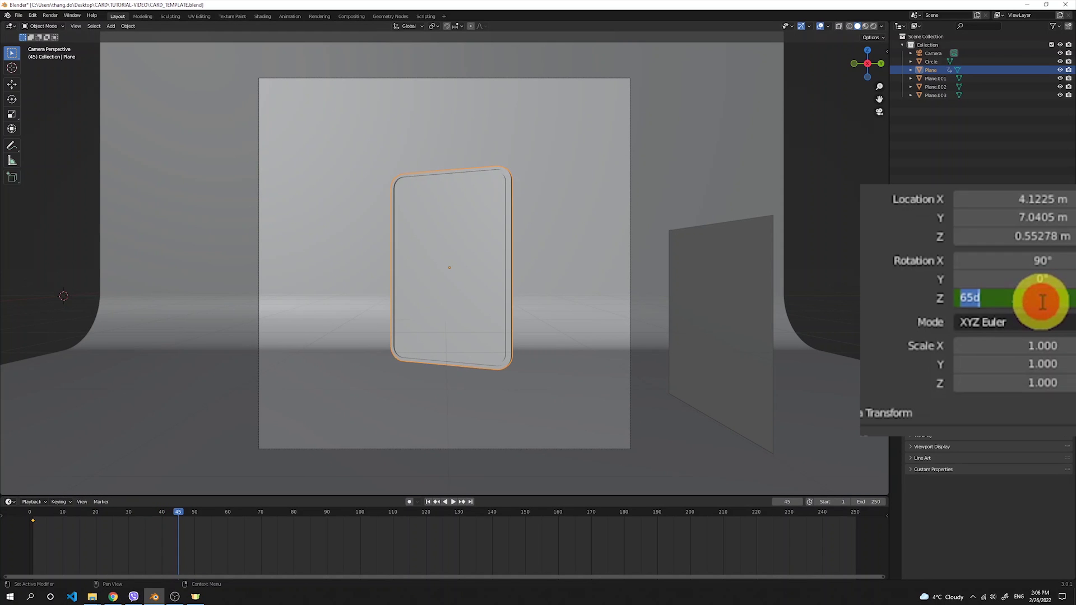
type("115")
key("Return")
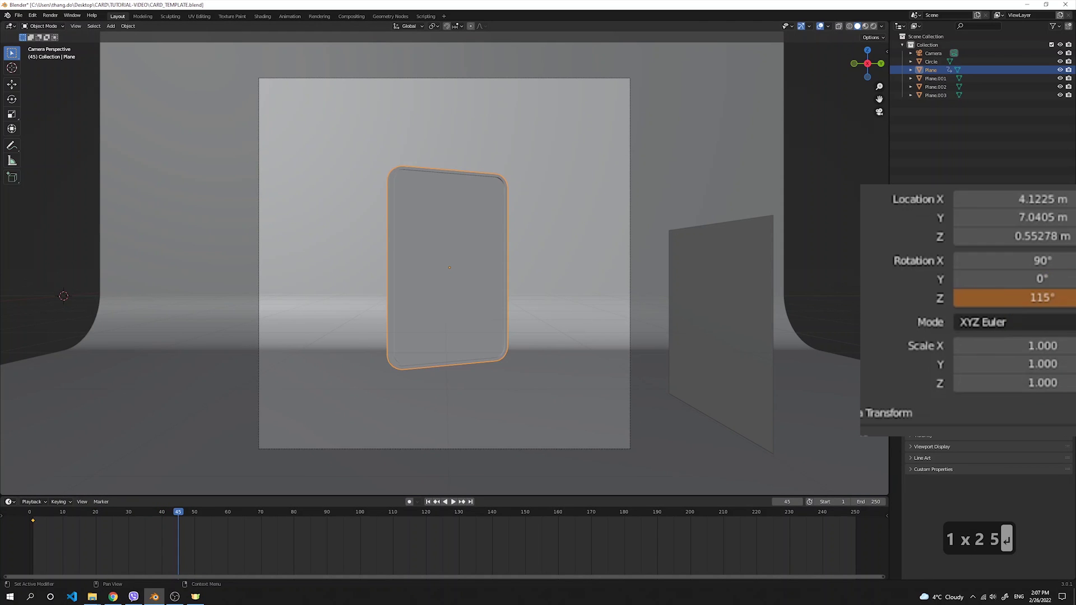
left_click(1065, 304)
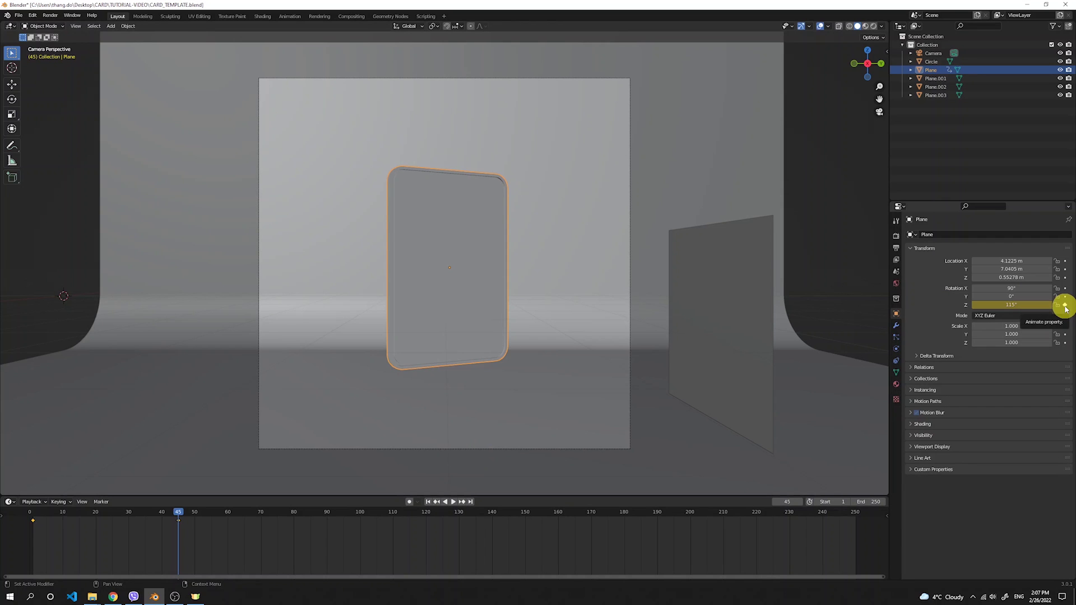
key("space")
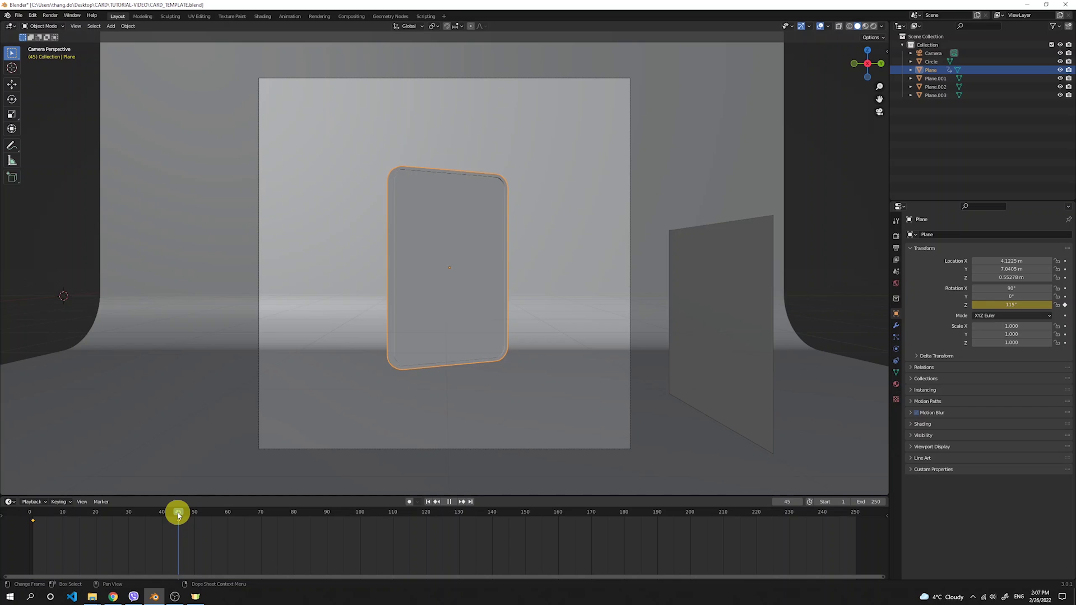
Step: Go to frame 90, set the card's Z rotation to 65° and keyframe it
left_click_drag(172, 515, 327, 509)
left_click(1023, 303)
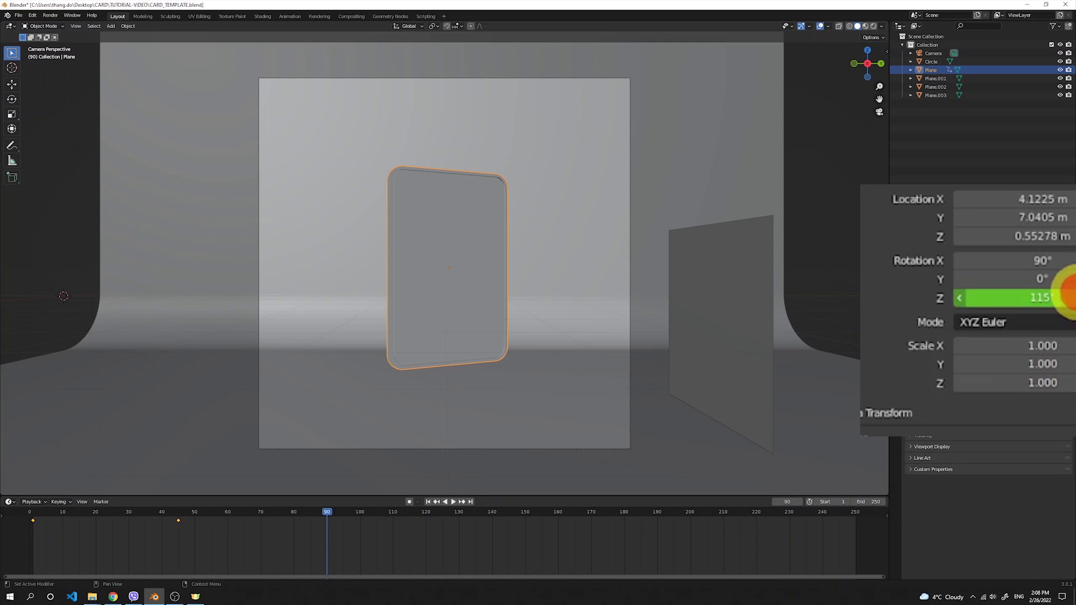
type("65")
key("Return")
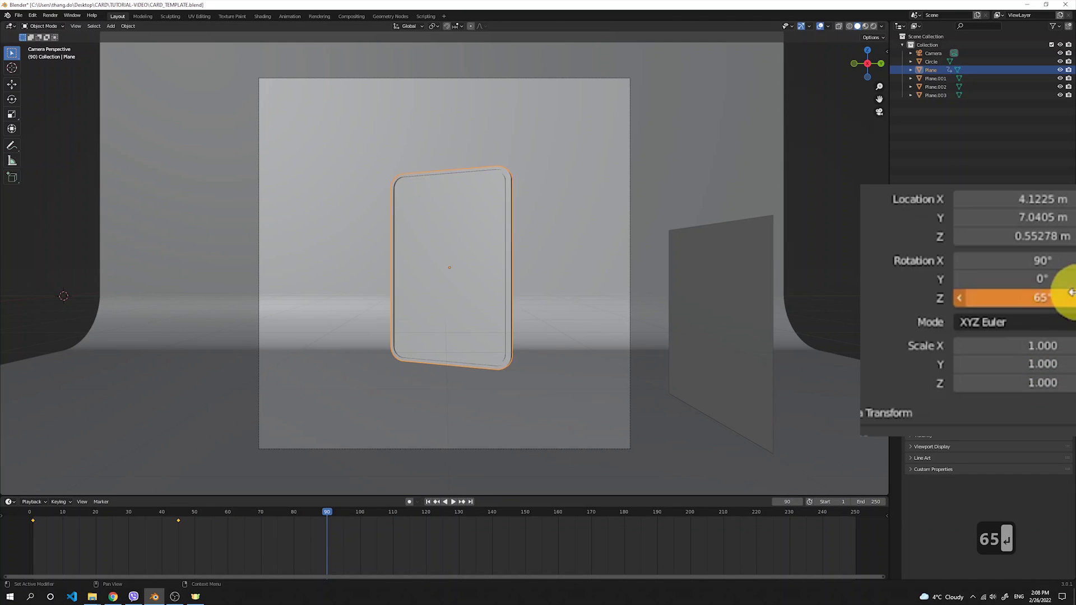
left_click(1052, 298)
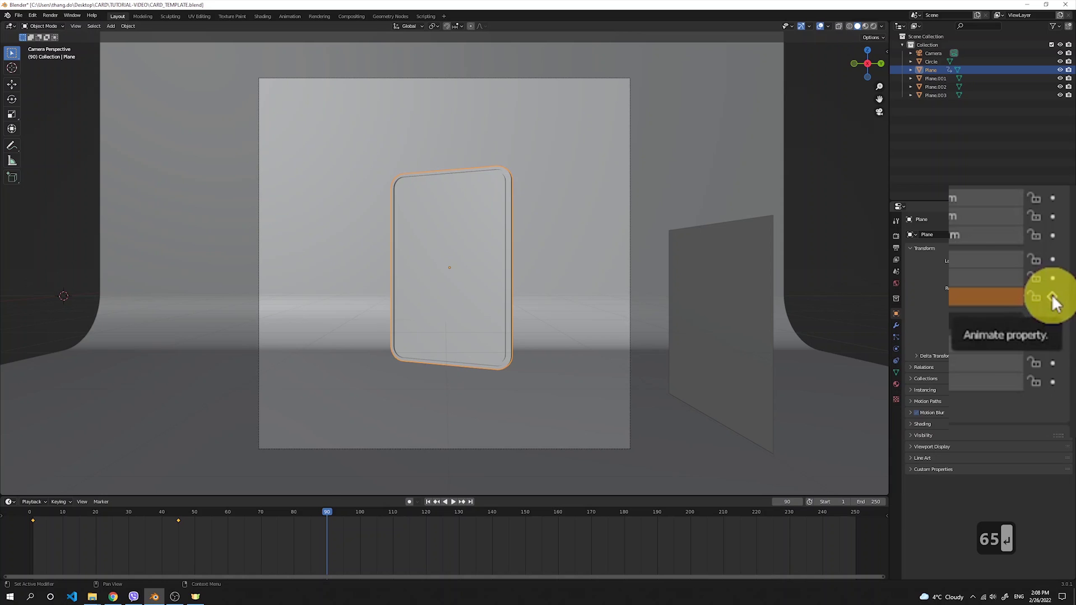
Step: Preview the card's rotation animation, then set the scene's end frame to 90
left_click(327, 513)
key("space")
left_click_drag(325, 515, 327, 539)
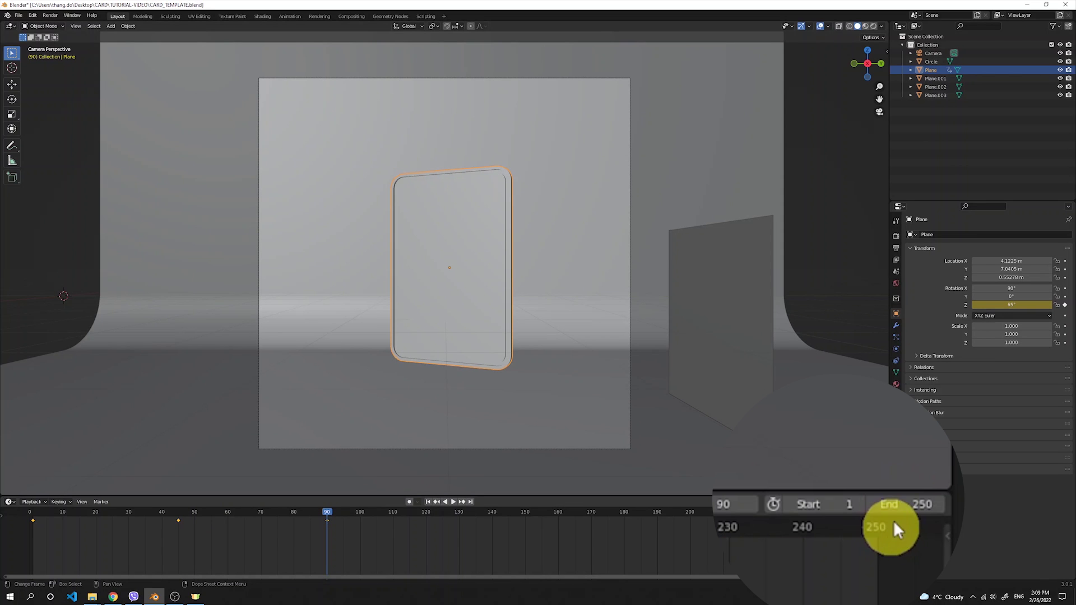
left_click(868, 502)
type("90")
key("Return")
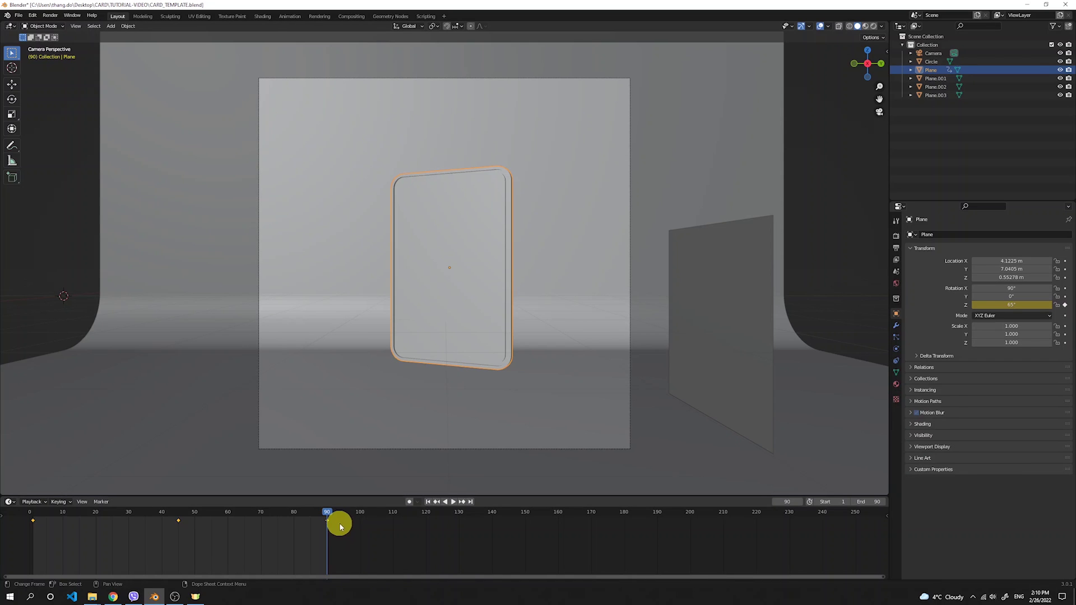
Step: Set the render output to the TUTORIAL-VIDEO\ANIMATION folder with RGB color, and review the file formats while keeping PNG
left_click(896, 248)
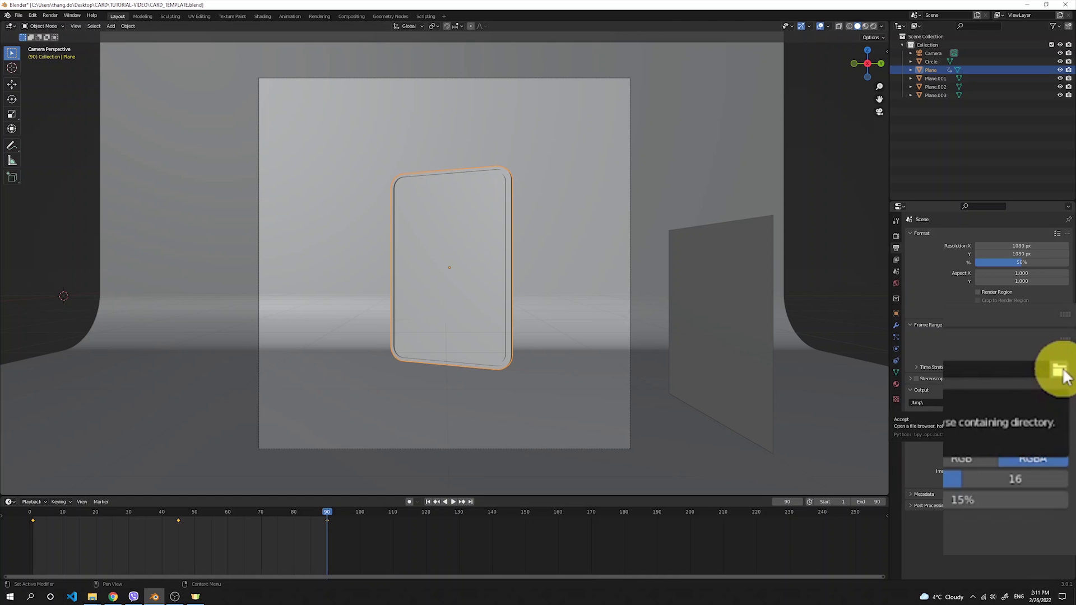
left_click(1065, 403)
left_click(669, 414)
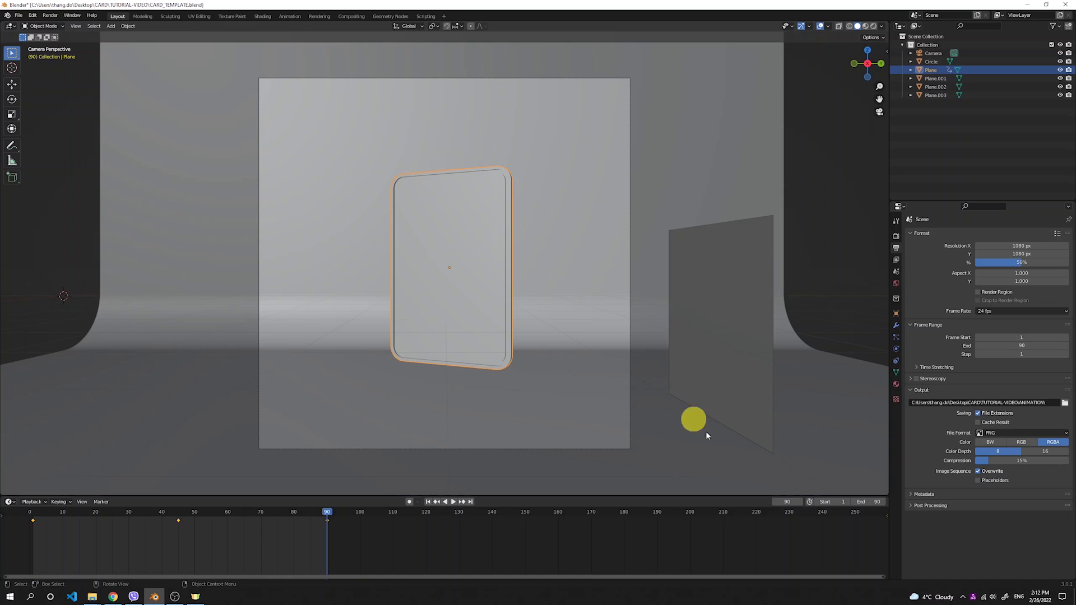
left_click(1026, 451)
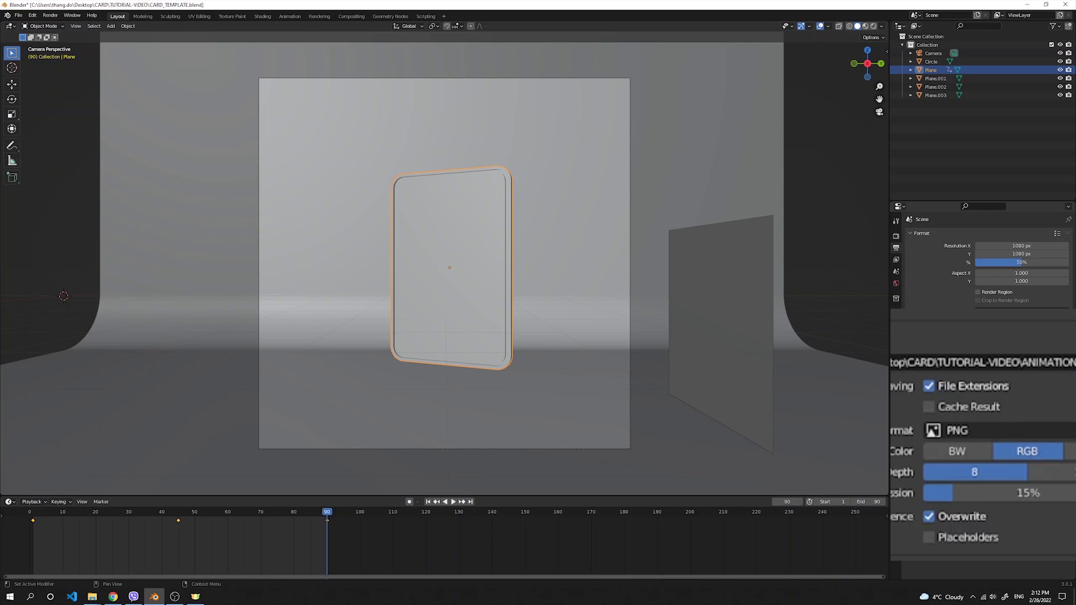
left_click(986, 433)
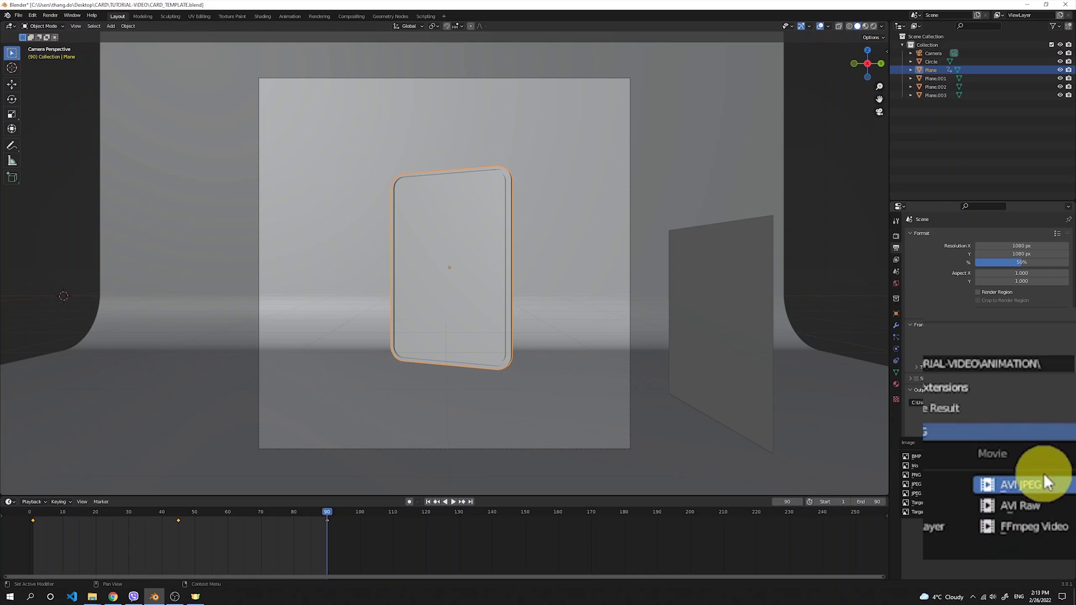
key("Escape")
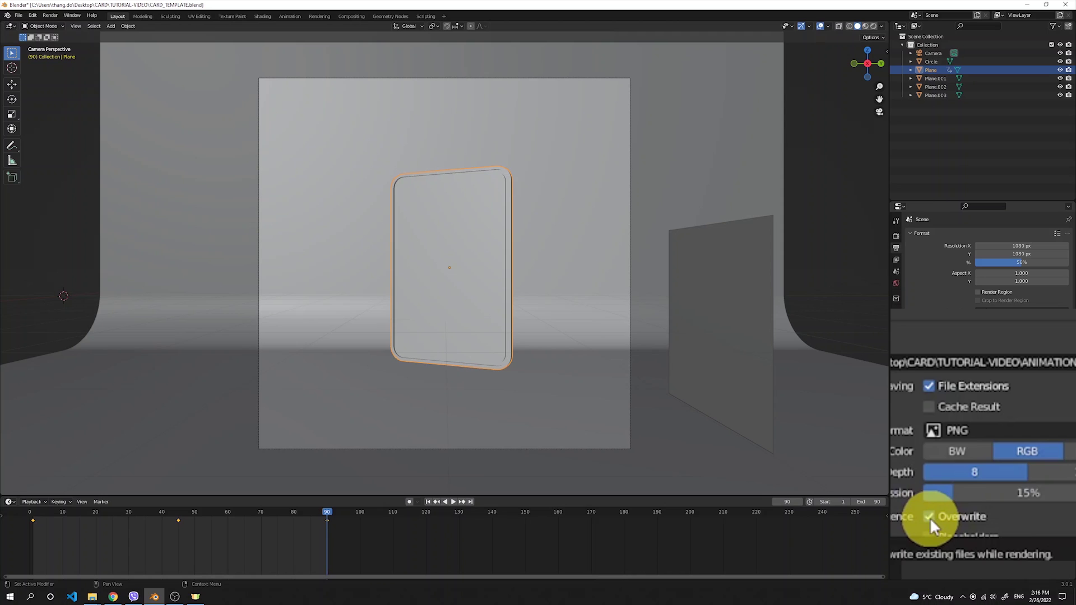
Step: Start rendering the full animation
left_click(55, 17)
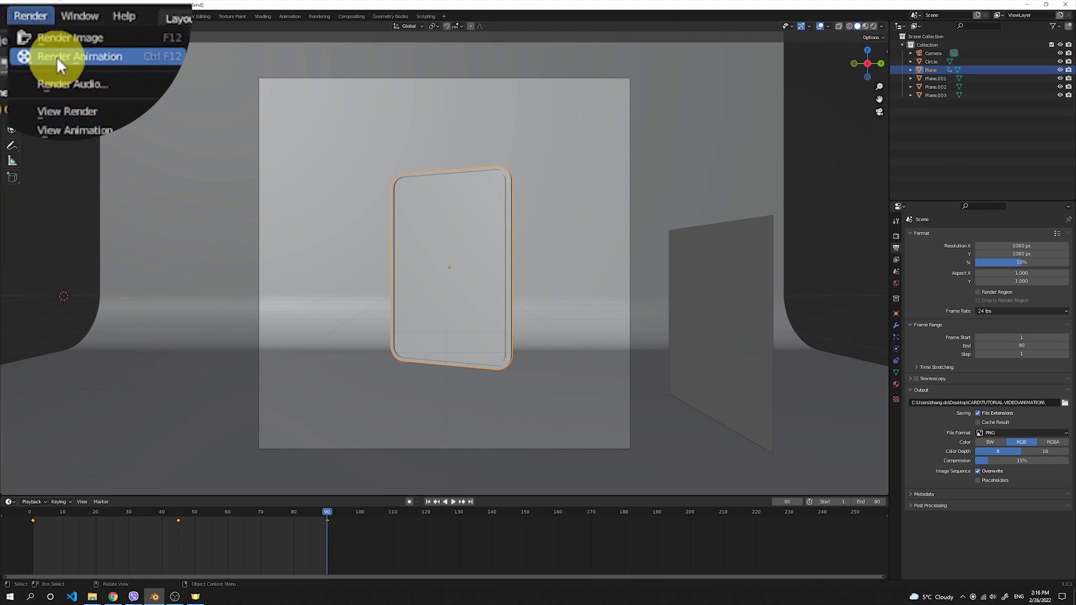